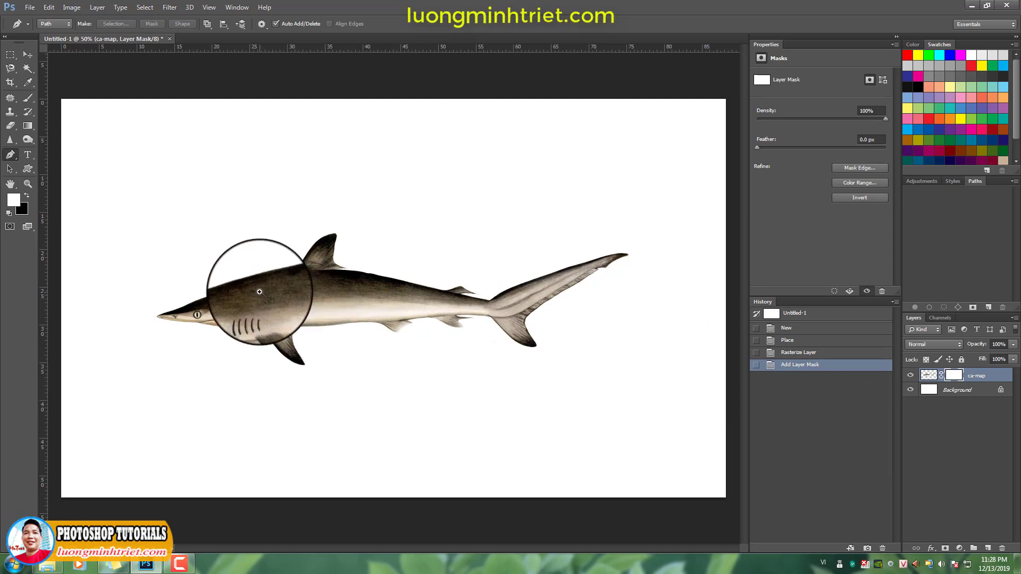
# Draw a closed Pen path across the shark's body just behind the gills, following the rear edge of the pectoral fin.
pyautogui.scroll(5, 260, 292)
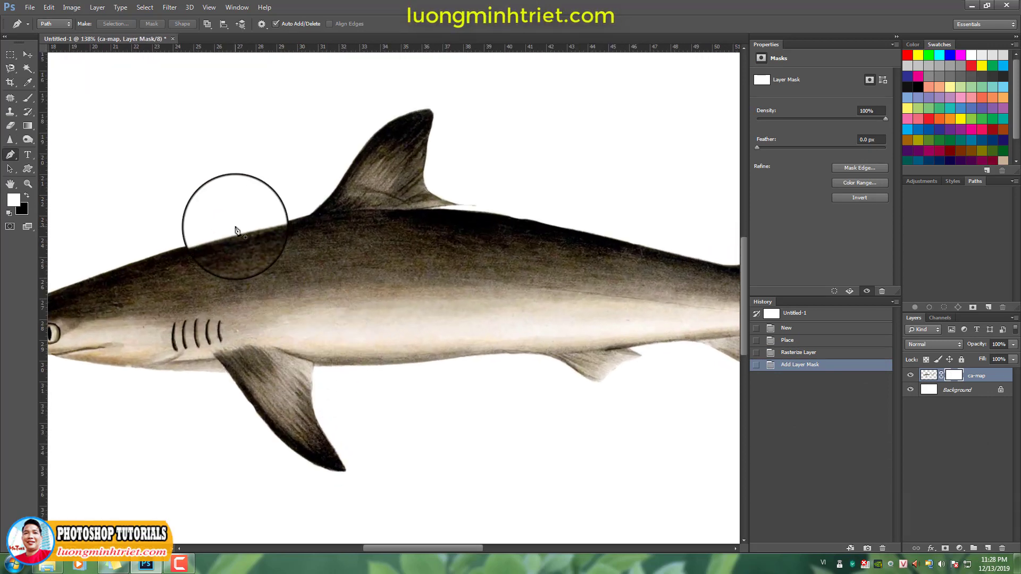
pyautogui.scroll(3, 262, 314)
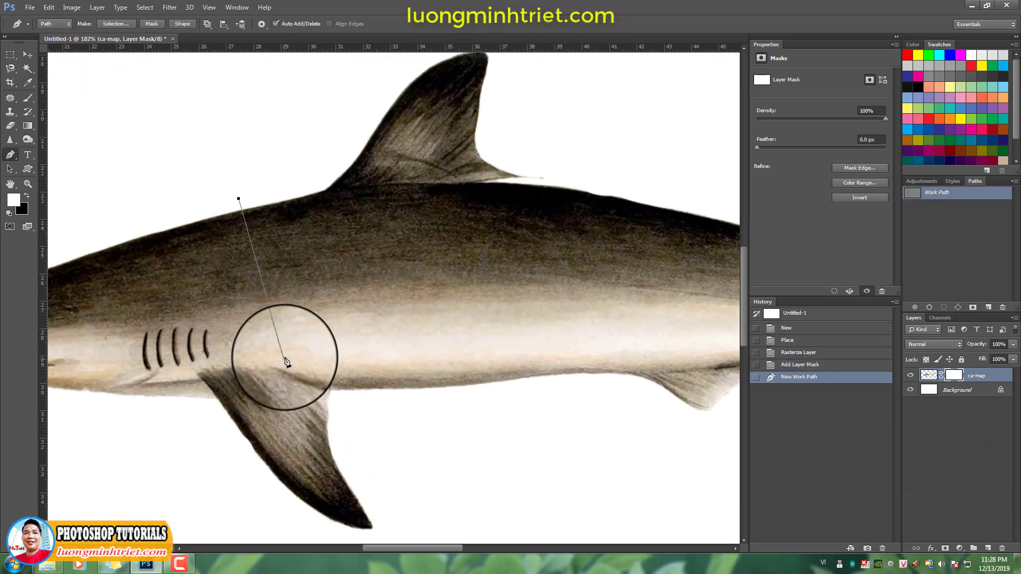
pyautogui.moveTo(291, 377); pyautogui.dragTo(293, 378)
pyautogui.click(330, 386)
pyautogui.moveTo(357, 407); pyautogui.dragTo(360, 408)
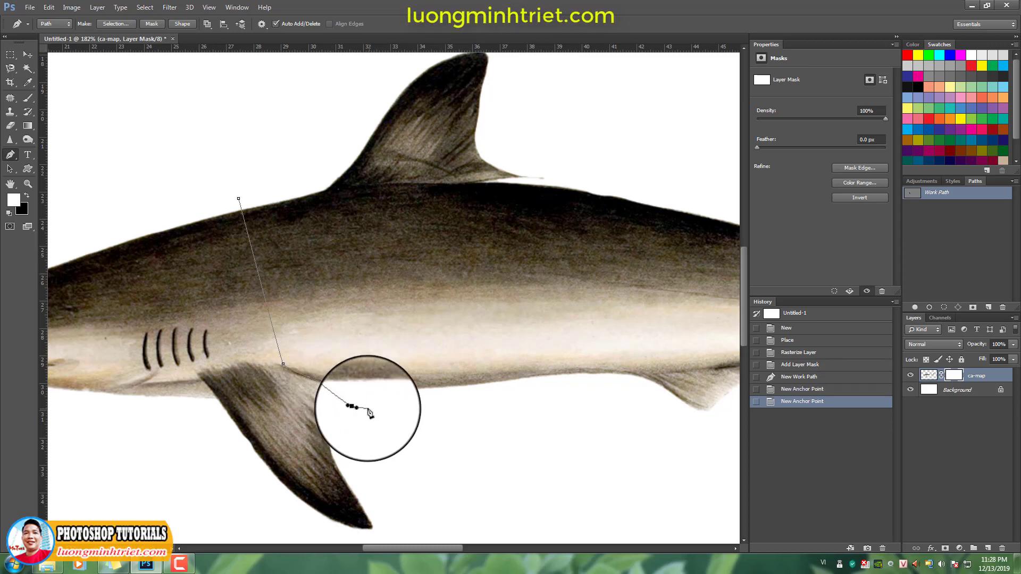
pyautogui.click(397, 410)
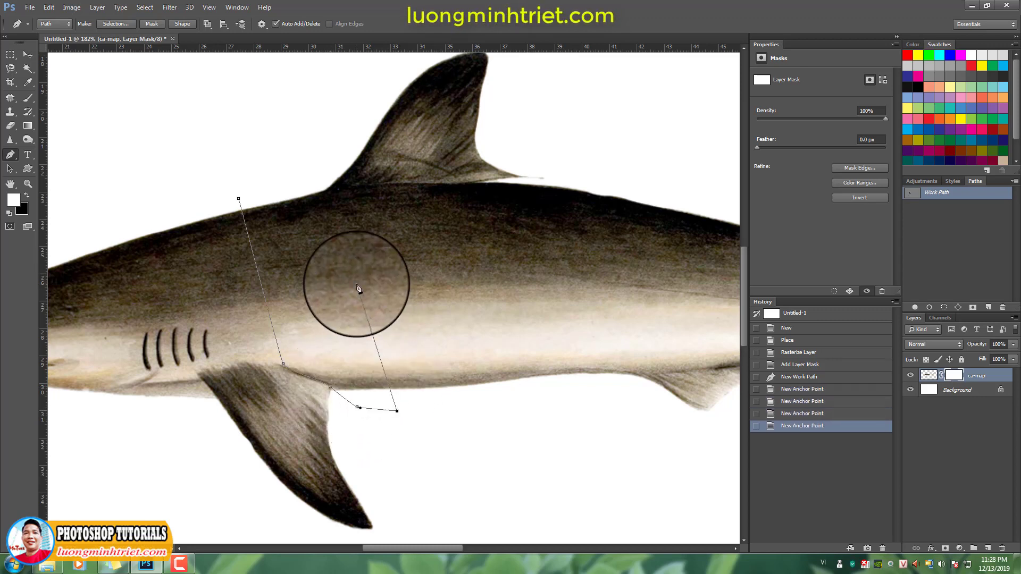
pyautogui.click(315, 185)
pyautogui.moveTo(235, 203); pyautogui.dragTo(246, 195)
pyautogui.click(239, 201)
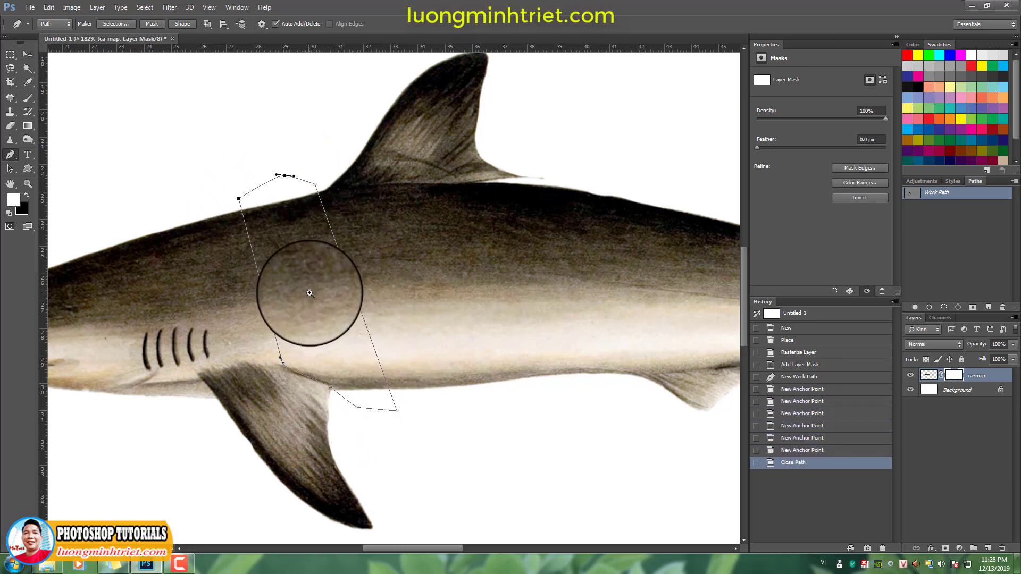
# Draw a second closed Pen path across the body just behind the dorsal fin, with curved ends beyond the back and belly.
pyautogui.scroll(-3, 404, 290)
pyautogui.scroll(2, 379, 271)
pyautogui.scroll(1, 377, 262)
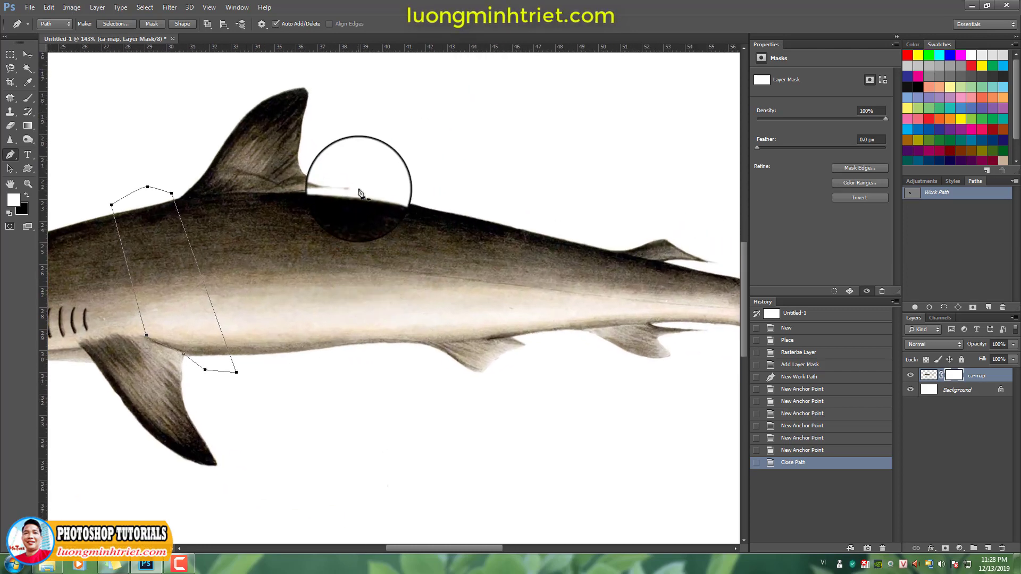
pyautogui.click(355, 188)
pyautogui.moveTo(353, 333); pyautogui.dragTo(371, 376)
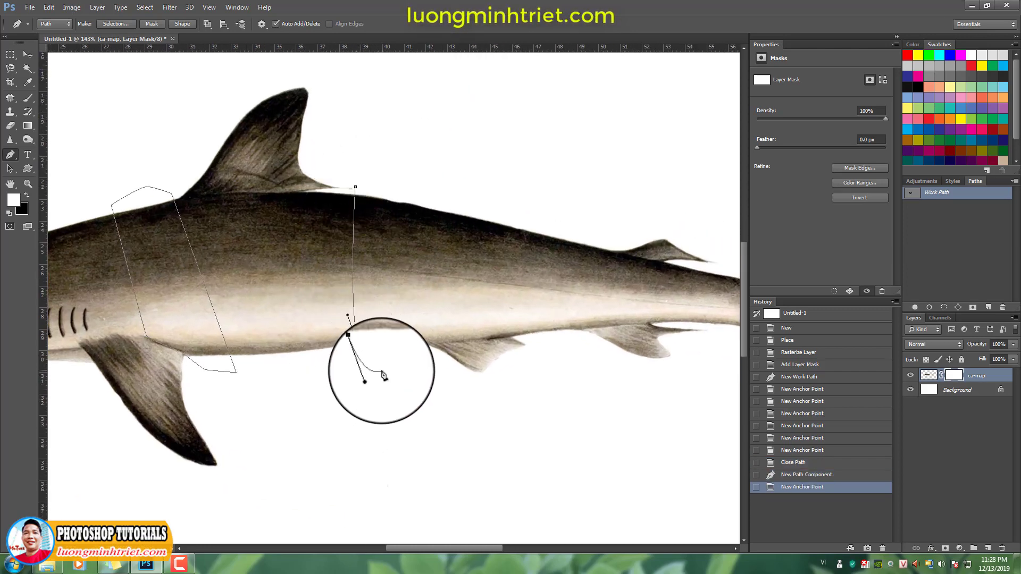
pyautogui.click(401, 353)
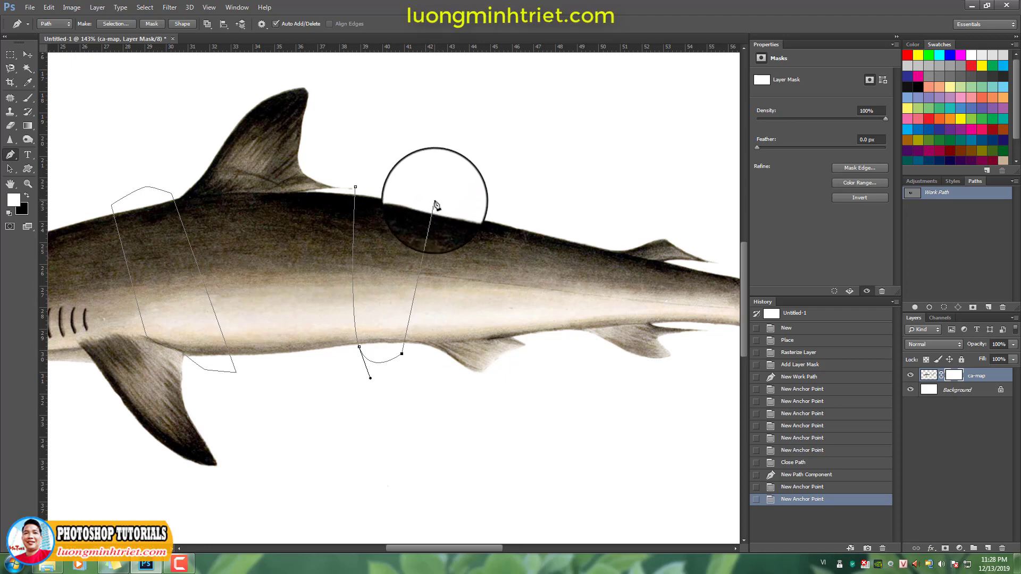
pyautogui.moveTo(408, 166); pyautogui.dragTo(409, 166)
pyautogui.click(356, 187)
# Draw a third, narrower closed Pen path across the body between the two small fins on the belly.
pyautogui.scroll(-2, 455, 277)
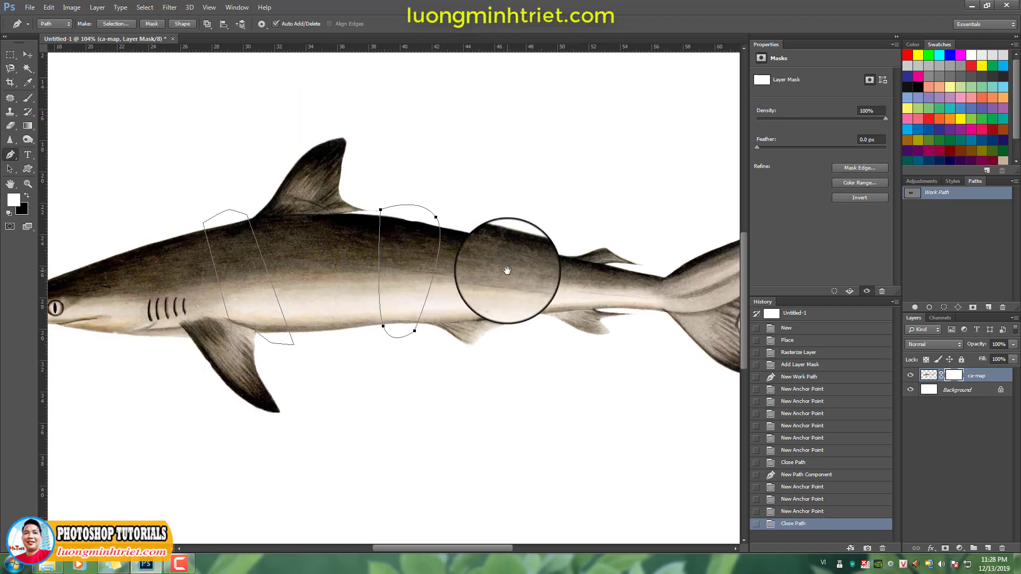
pyautogui.moveTo(508, 269); pyautogui.dragTo(447, 278)
pyautogui.scroll(3, 465, 298)
pyautogui.click(425, 208)
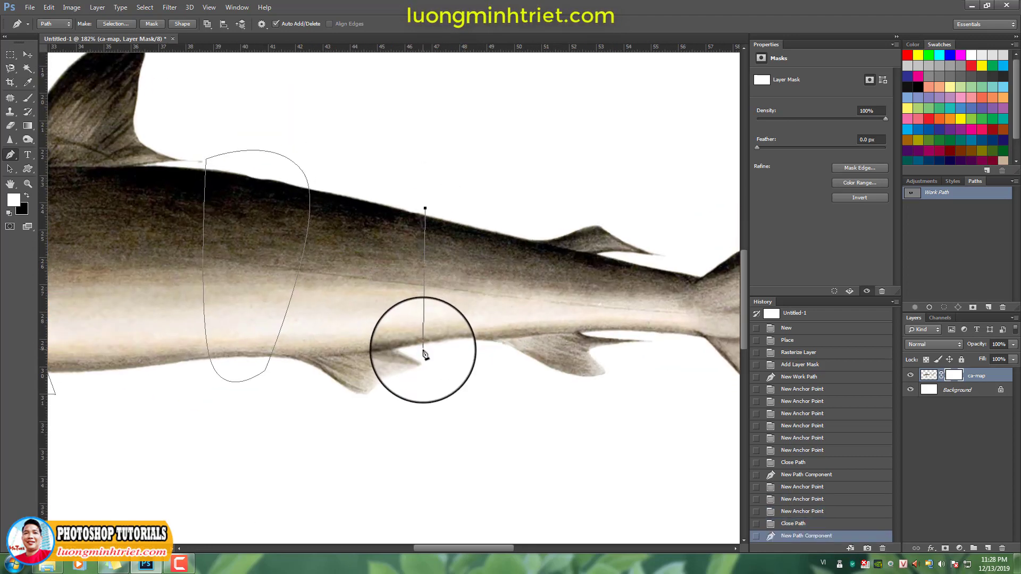
pyautogui.moveTo(431, 363); pyautogui.dragTo(432, 365)
pyautogui.click(480, 343)
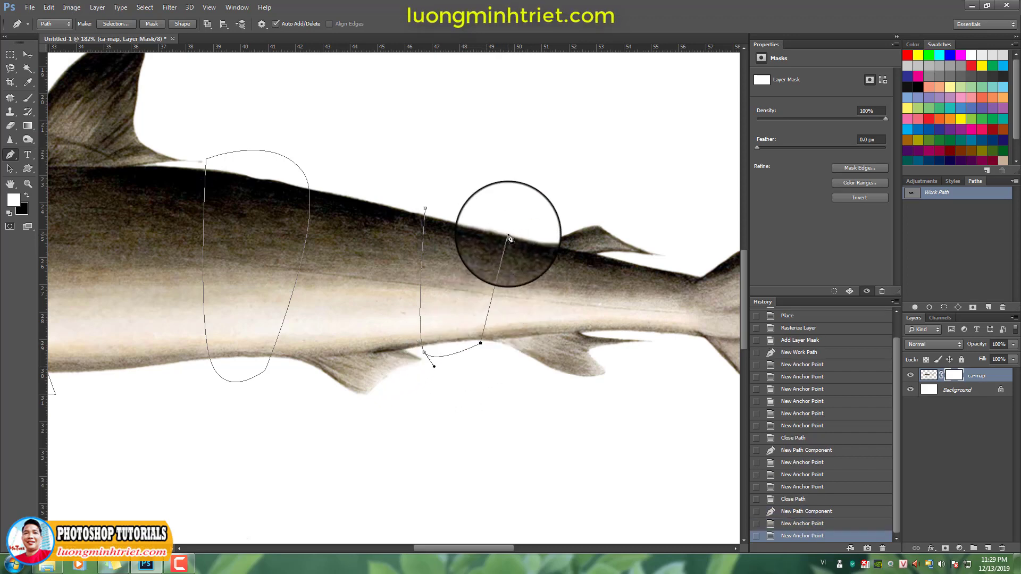
pyautogui.moveTo(524, 242); pyautogui.dragTo(519, 225)
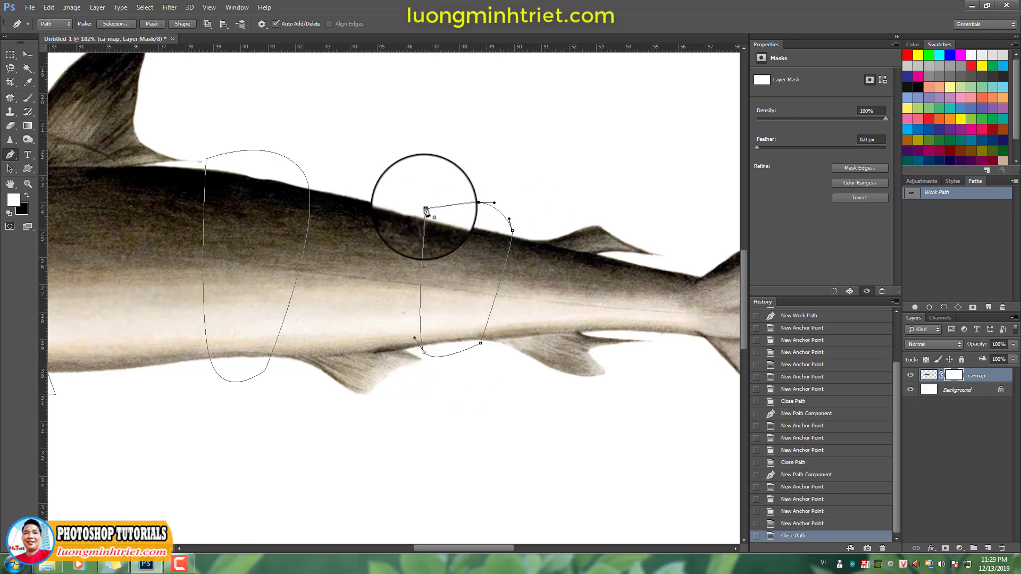
# Load the three paths as a selection, clear those bands in the ca-map layer mask, and deselect.
pyautogui.hotkey('ctrl', '0')
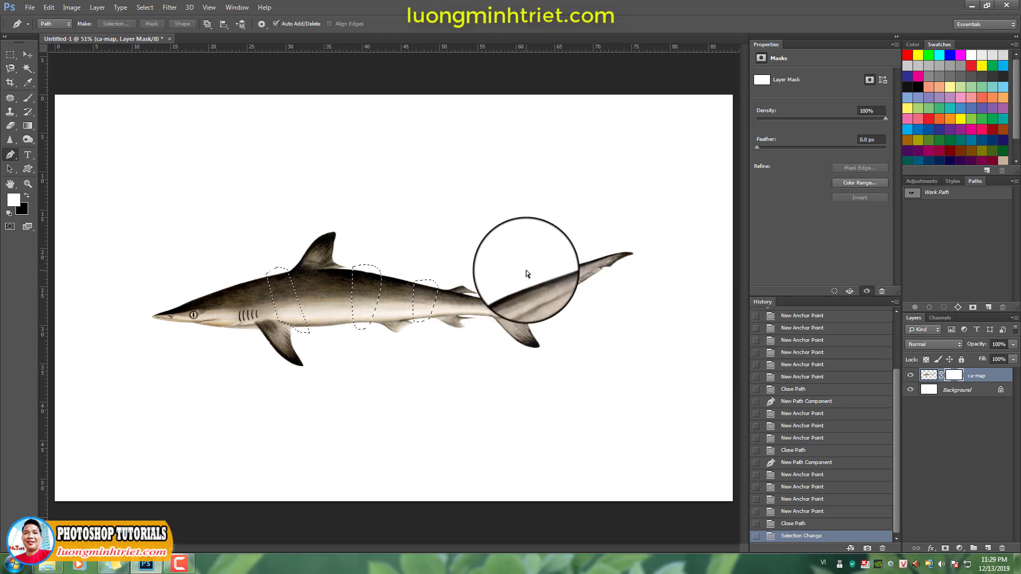
pyautogui.press('Delete')
pyautogui.hotkey('ctrl', 'd')
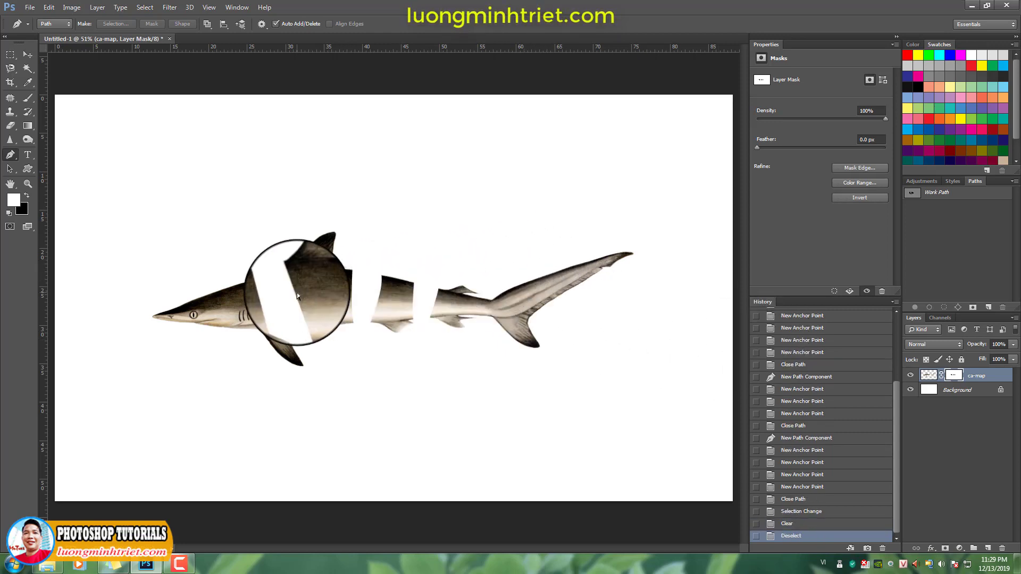
pyautogui.hotkey('ctrl', '0')
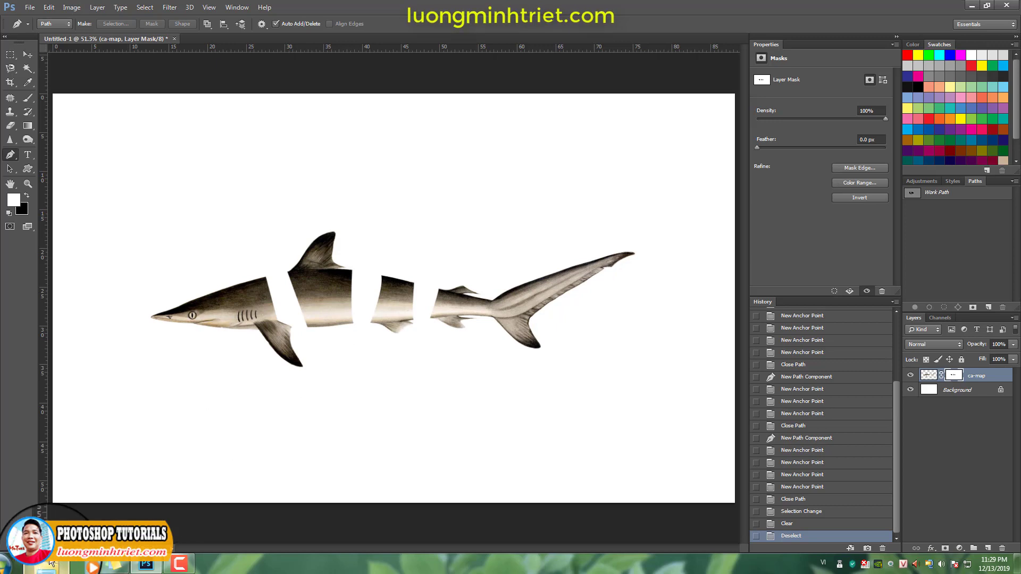
# Place the images5343127_27_9 grapefruit picture from the ghep-ca-cam folder into the shark document.
pyautogui.click(51, 561)
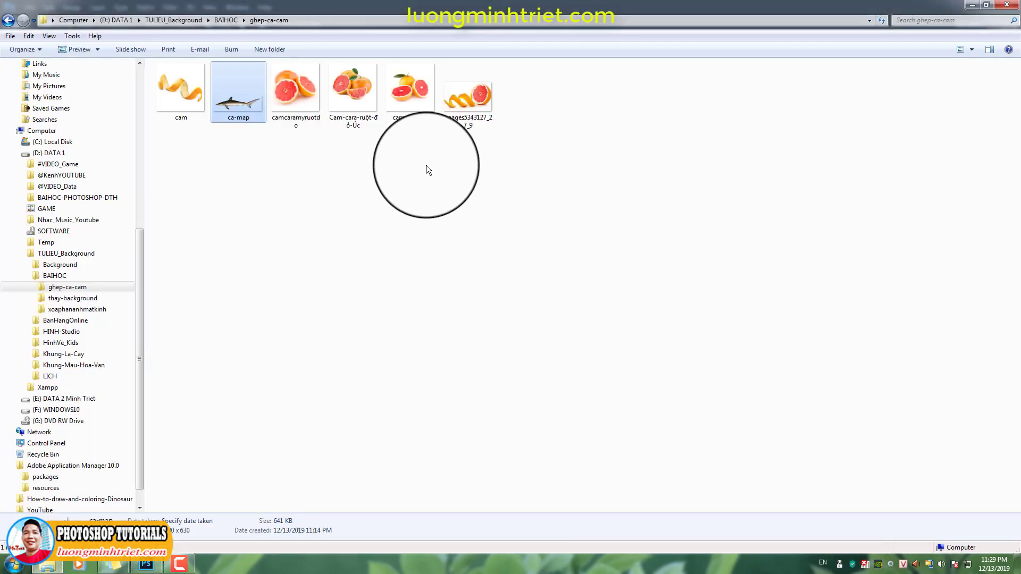
pyautogui.moveTo(467, 104); pyautogui.dragTo(649, 156)
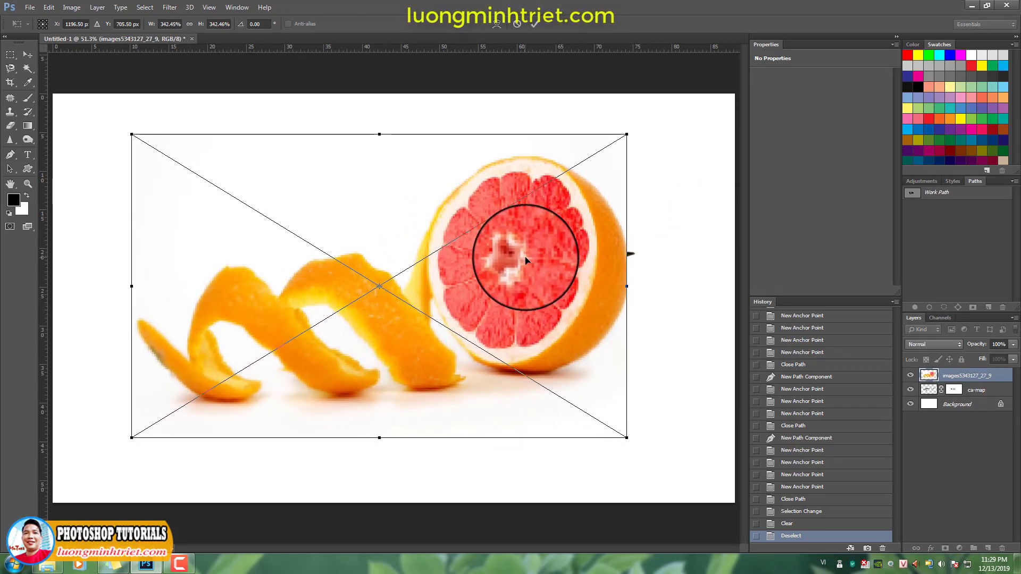
pyautogui.press('Return')
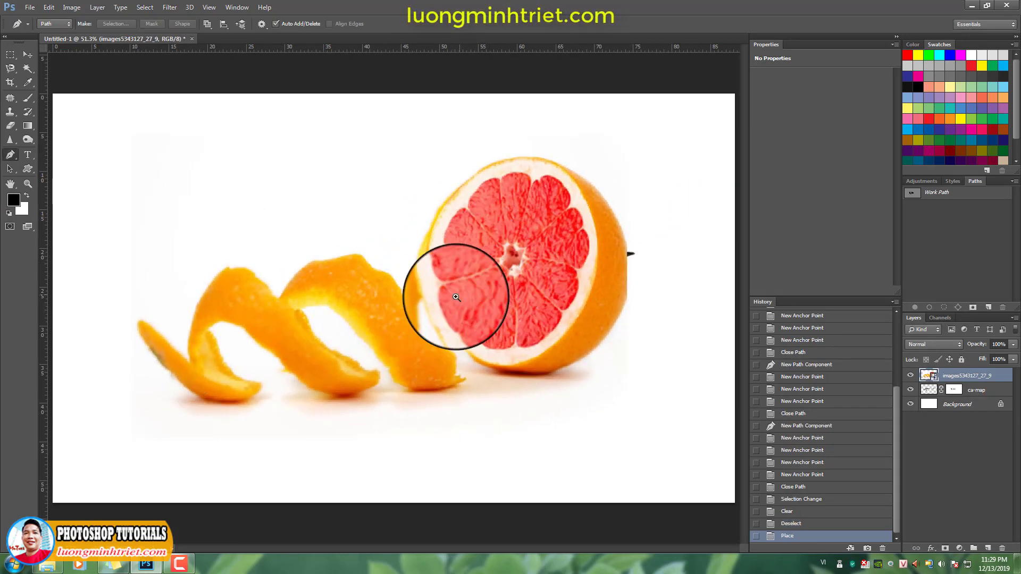
# Trace a closed Pen path around the outer edge of the grapefruit half, leaving out the spiral peel.
pyautogui.moveTo(547, 289); pyautogui.dragTo(565, 305)
pyautogui.scroll(2, 461, 269)
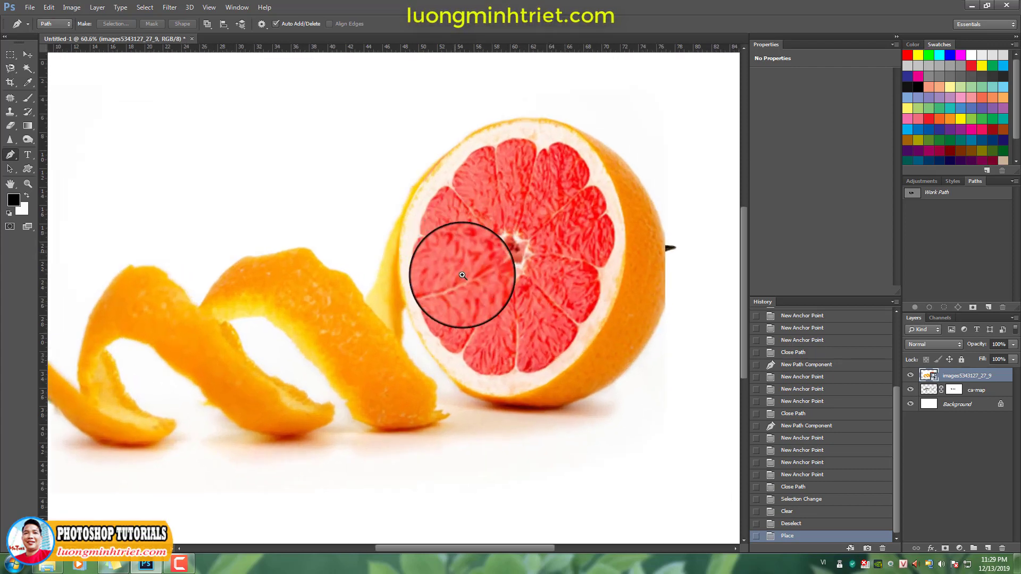
pyautogui.moveTo(405, 197); pyautogui.dragTo(401, 207)
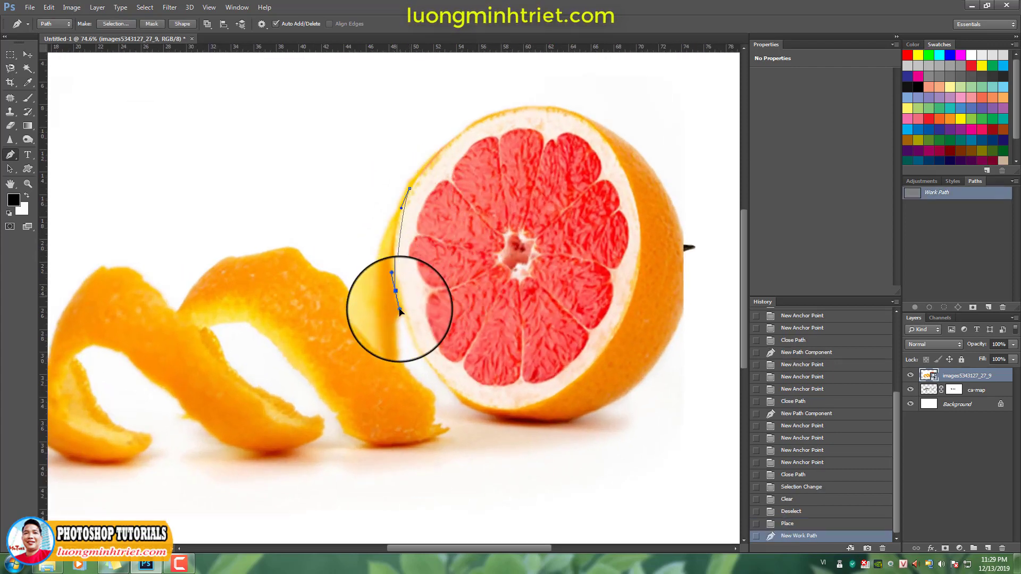
pyautogui.moveTo(400, 311); pyautogui.dragTo(407, 348)
pyautogui.moveTo(485, 416); pyautogui.dragTo(509, 422)
pyautogui.scroll(1, 590, 396)
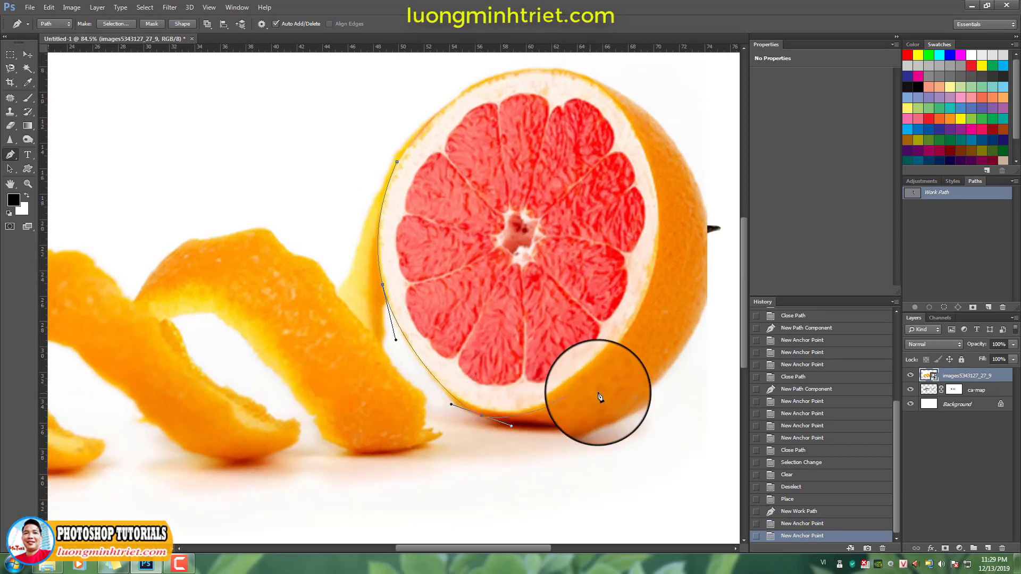
pyautogui.moveTo(623, 398); pyautogui.dragTo(662, 368)
pyautogui.moveTo(698, 259); pyautogui.dragTo(632, 307)
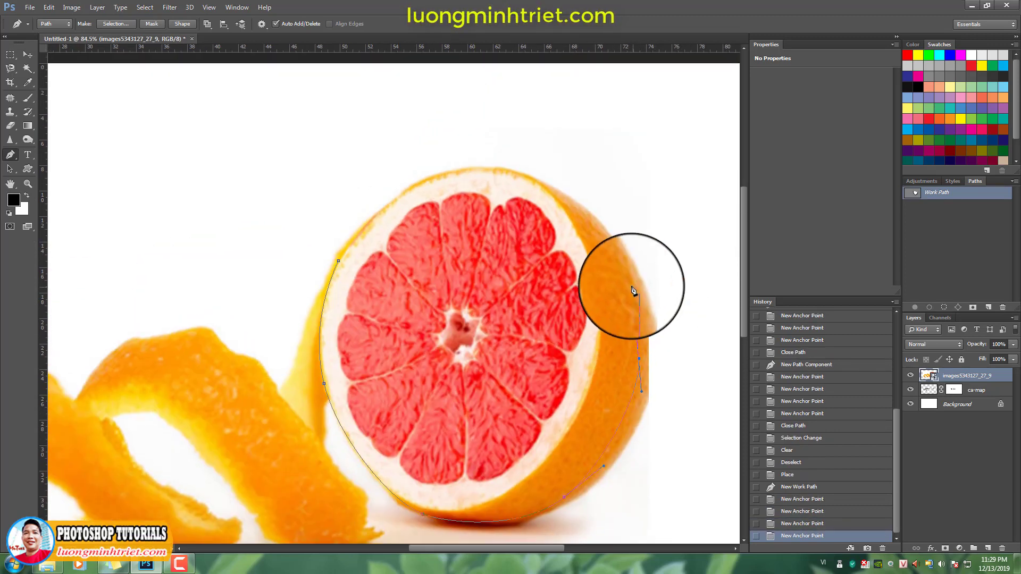
pyautogui.moveTo(613, 244); pyautogui.dragTo(595, 223)
pyautogui.moveTo(516, 173); pyautogui.dragTo(486, 166)
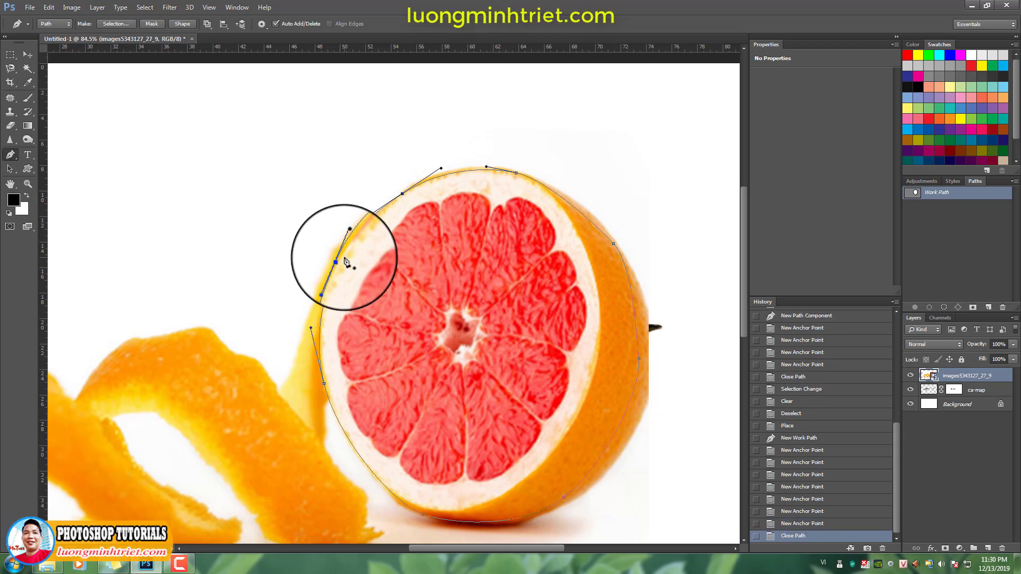
# Turn the grapefruit path into a selection, feather it, and copy the selected area to a new layer.
pyautogui.hotkey('ctrl', '0')
pyautogui.hotkey('ctrl', 'Return')
pyautogui.hotkey('shift', 'F6')
pyautogui.press('Return')
pyautogui.hotkey('ctrl', 'j')
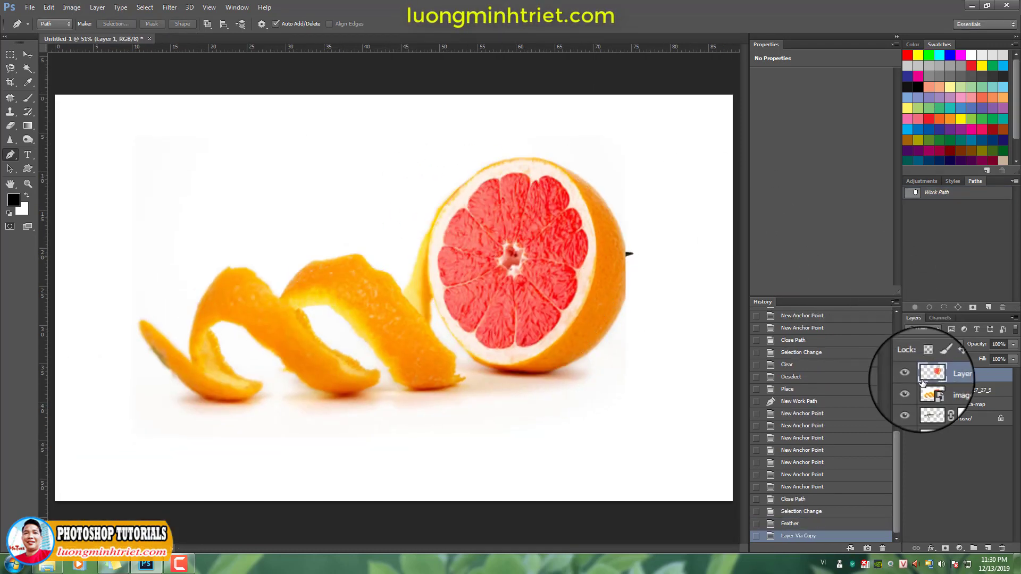
# Hide the images5343127_27_9 layer and move the grapefruit cut-out over the middle of the shark.
pyautogui.click(905, 394)
pyautogui.press('v')
pyautogui.moveTo(598, 270); pyautogui.dragTo(484, 269)
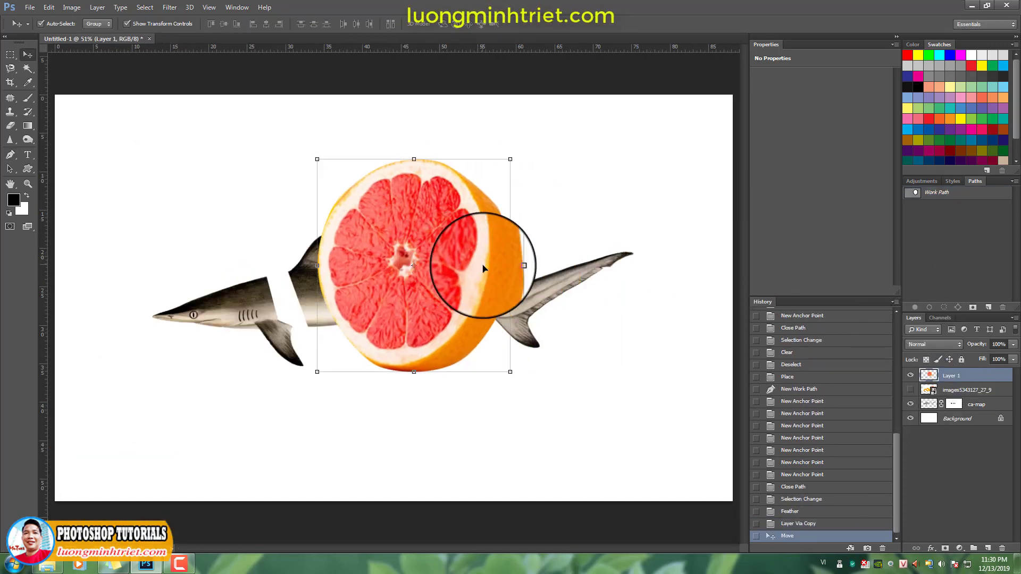
# Save the work path as Path 1.
pyautogui.scroll(2, 479, 271)
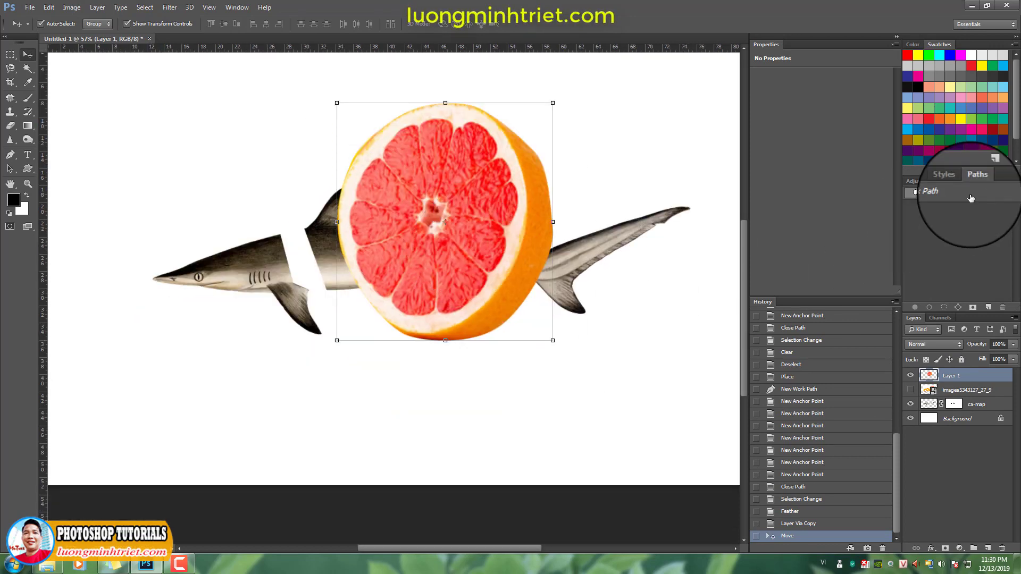
pyautogui.doubleClick(970, 199)
pyautogui.press('Return')
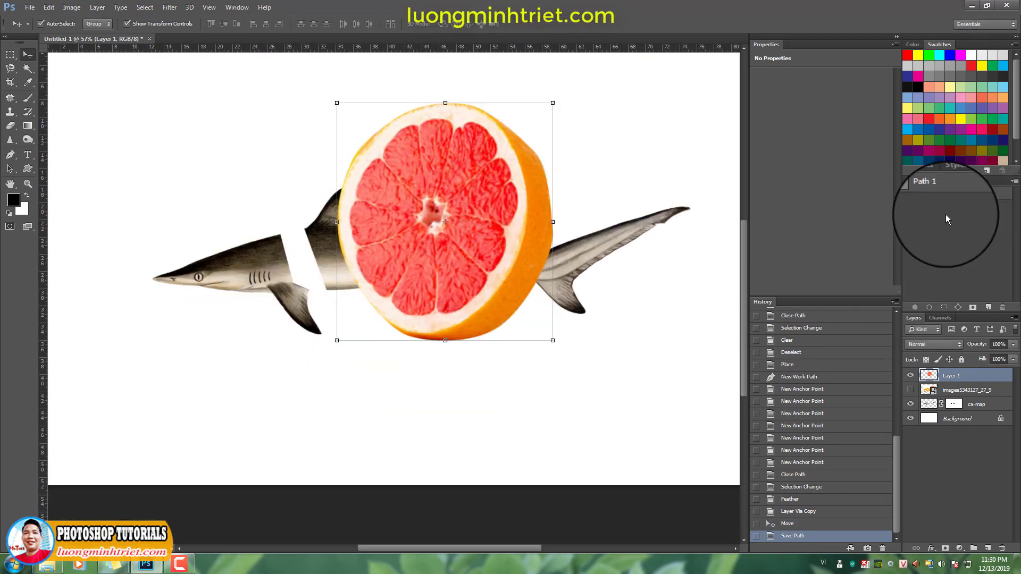
# Reposition the grapefruit cut-out and scale it down proportionally to about 37%.
pyautogui.moveTo(497, 198); pyautogui.dragTo(473, 205)
pyautogui.scroll(1, 479, 216)
pyautogui.moveTo(535, 98); pyautogui.dragTo(385, 274)
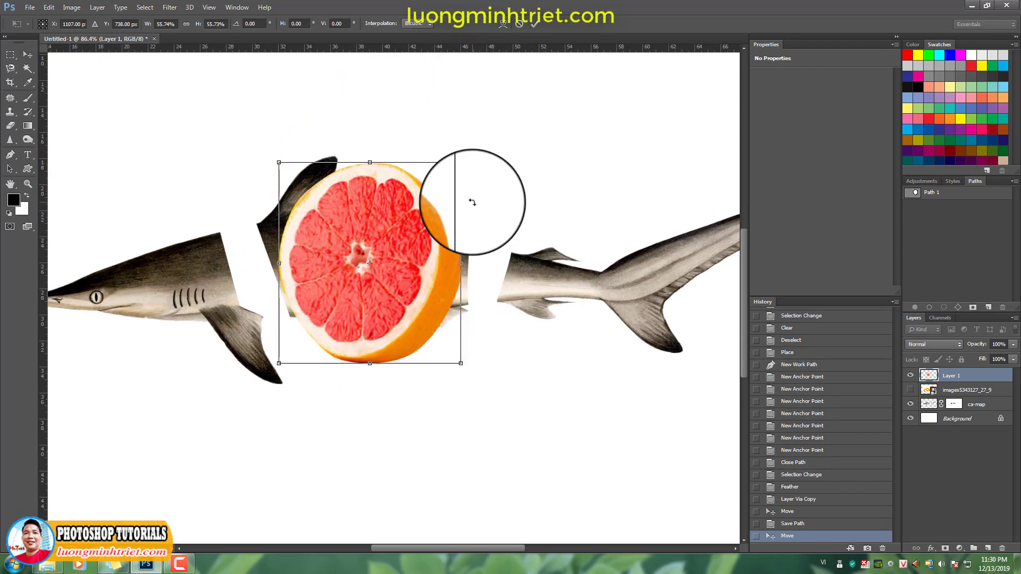
pyautogui.moveTo(462, 162); pyautogui.dragTo(432, 195)
# Flip the grapefruit cut-out horizontally and move it over the gap behind the shark's head.
pyautogui.scroll(1, 372, 260)
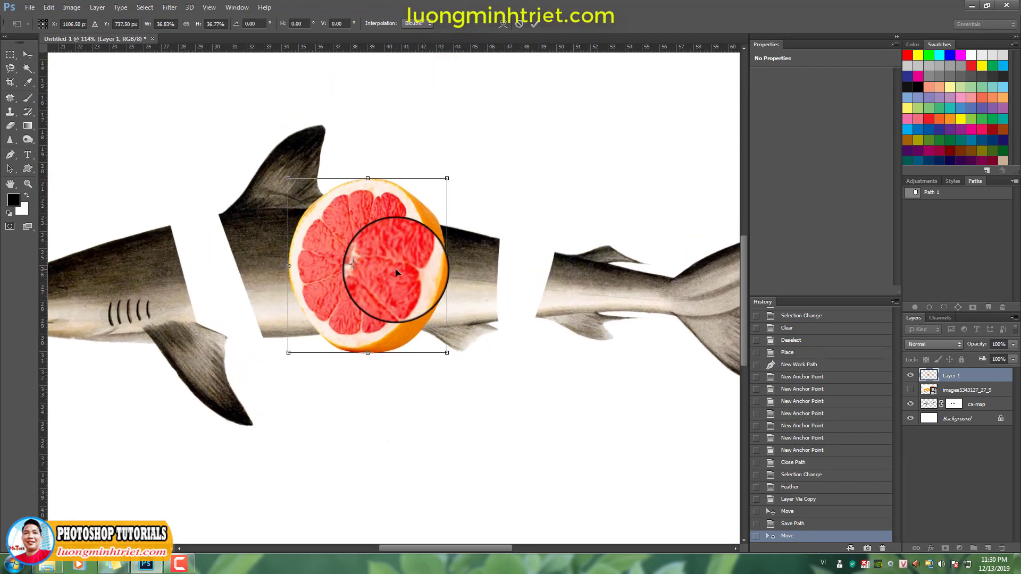
pyautogui.rightClick(396, 274)
pyautogui.click(442, 425)
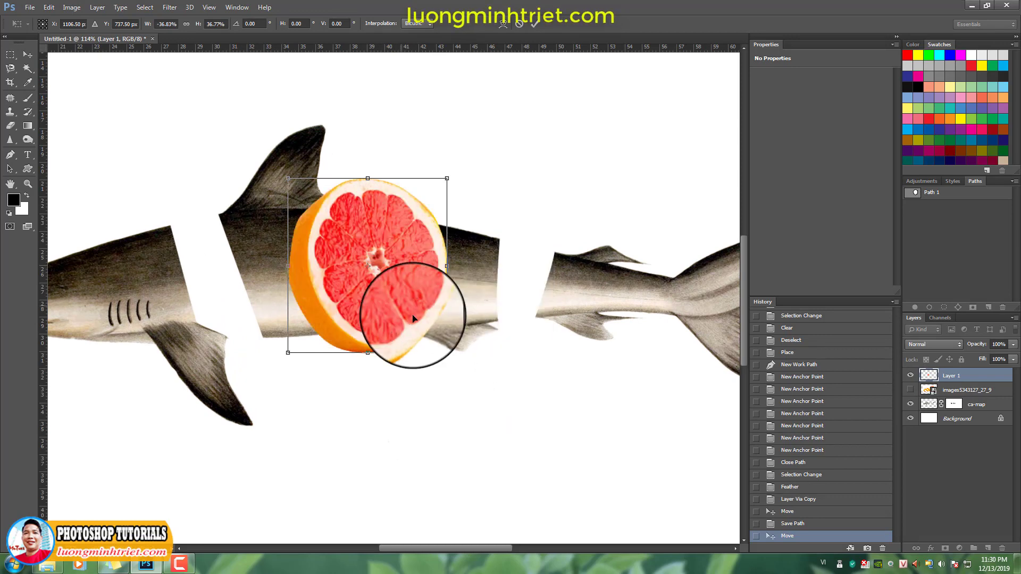
pyautogui.moveTo(402, 290); pyautogui.dragTo(334, 282)
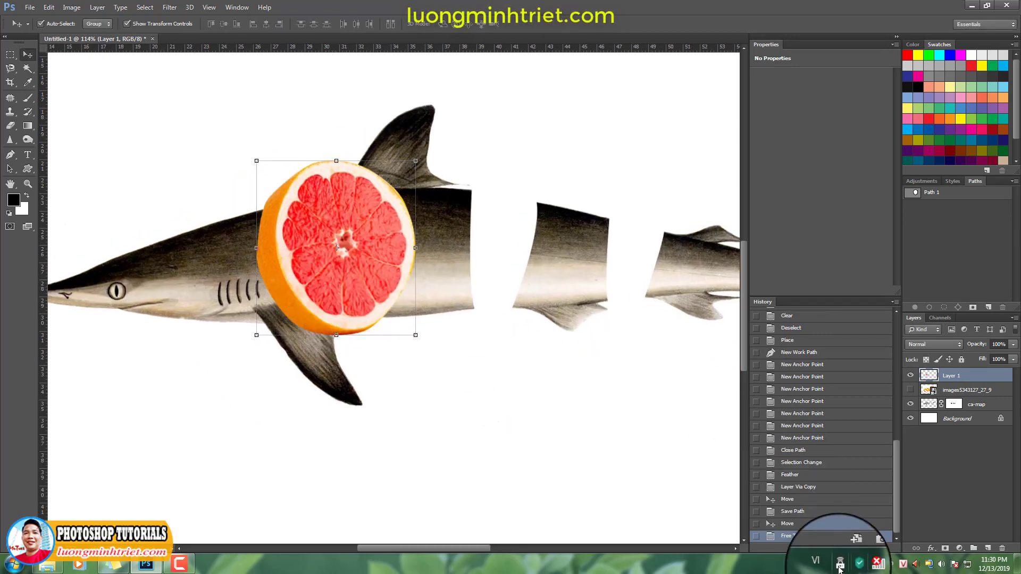
# Switch the keyboard input language to English and send the grapefruit layer backward twice, below the ca-map layer.
pyautogui.click(822, 562)
pyautogui.click(848, 529)
pyautogui.hotkey('ctrl', '[')
pyautogui.hotkey('ctrl', '[')
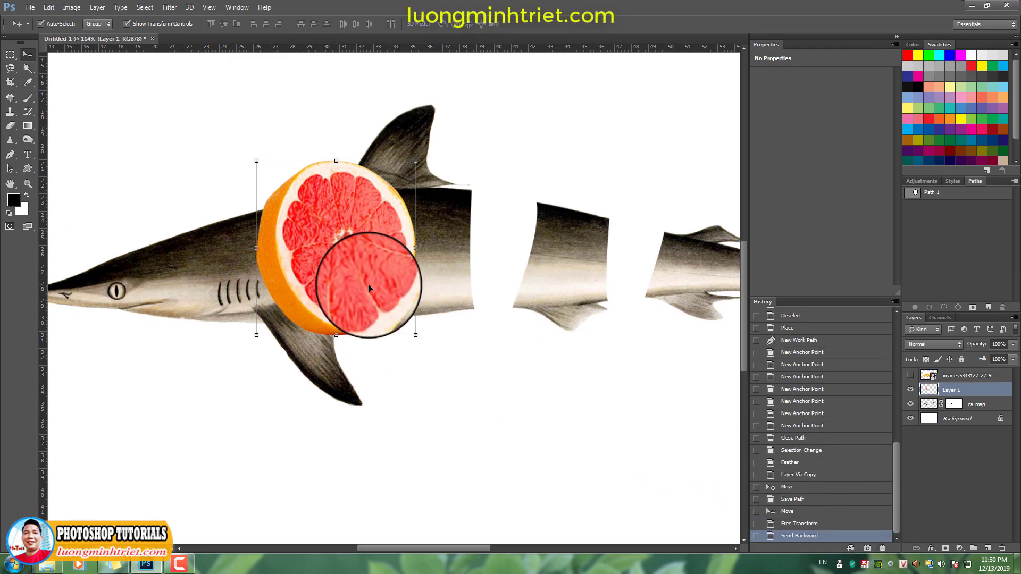
# Scale the grapefruit down to the height of the shark's body and fit it in the gap behind the head.
pyautogui.scroll(3, 330, 266)
pyautogui.moveTo(467, 110); pyautogui.dragTo(378, 181)
pyautogui.moveTo(345, 228); pyautogui.dragTo(299, 193)
pyautogui.press('Return')
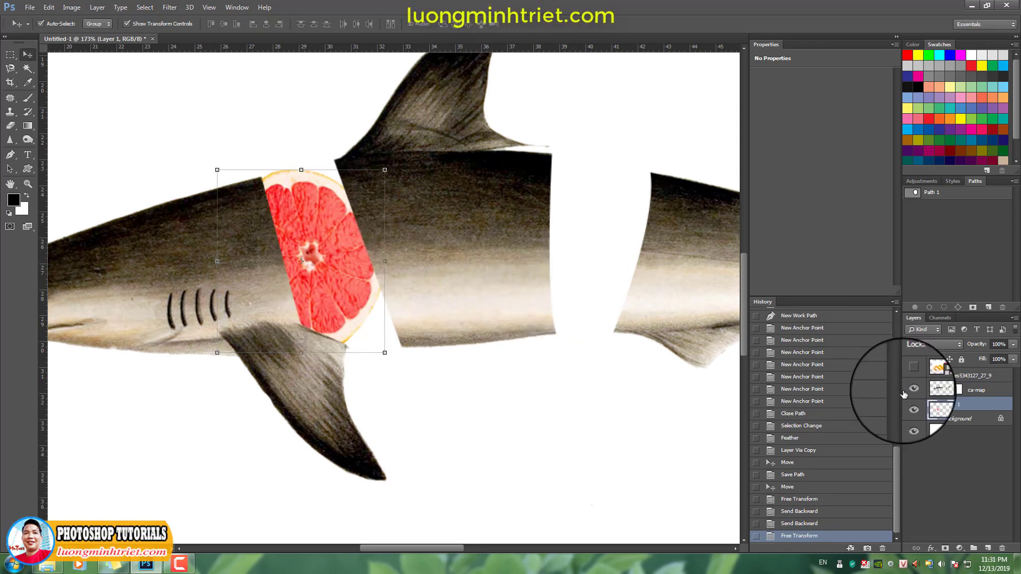
# Bring the grapefruit layer forward above ca-map, then skew it by about 10 degrees and reduce its height to about 97%.
pyautogui.hotkey('ctrl', ']')
pyautogui.hotkey('ctrl', 't')
pyautogui.moveTo(301, 352); pyautogui.dragTo(315, 350)
pyautogui.moveTo(385, 170); pyautogui.dragTo(366, 172)
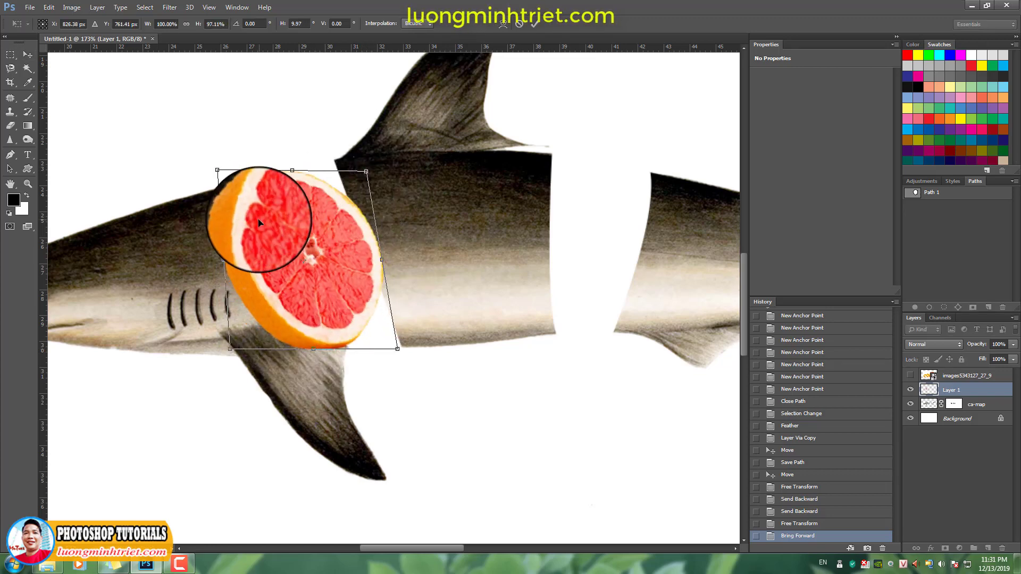
# Warp the grapefruit slice, pulling its upper edge on the head side inward, and apply the transformation.
pyautogui.rightClick(259, 223)
pyautogui.click(286, 278)
pyautogui.rightClick(267, 212)
pyautogui.click(281, 296)
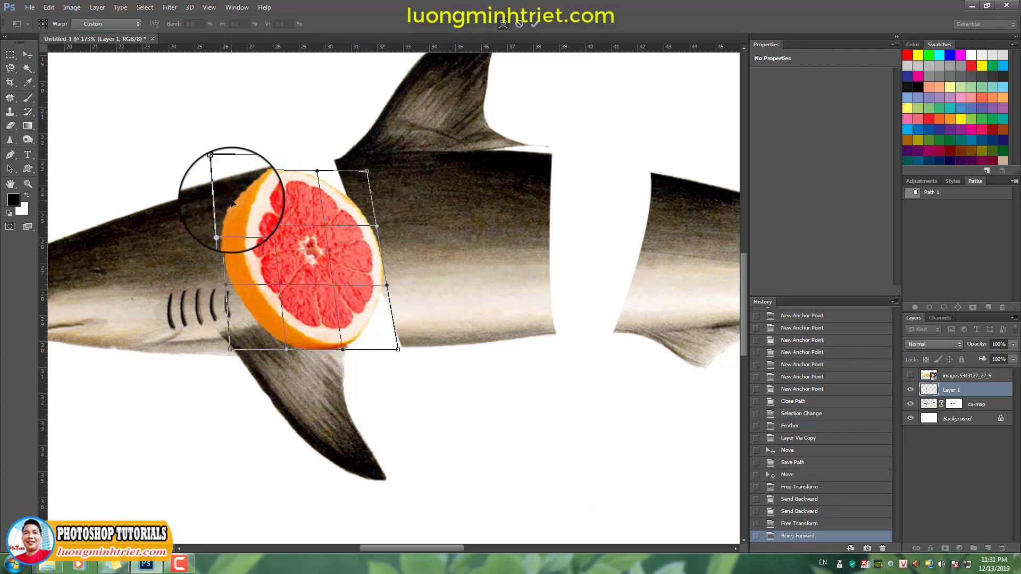
pyautogui.moveTo(232, 202); pyautogui.dragTo(285, 186)
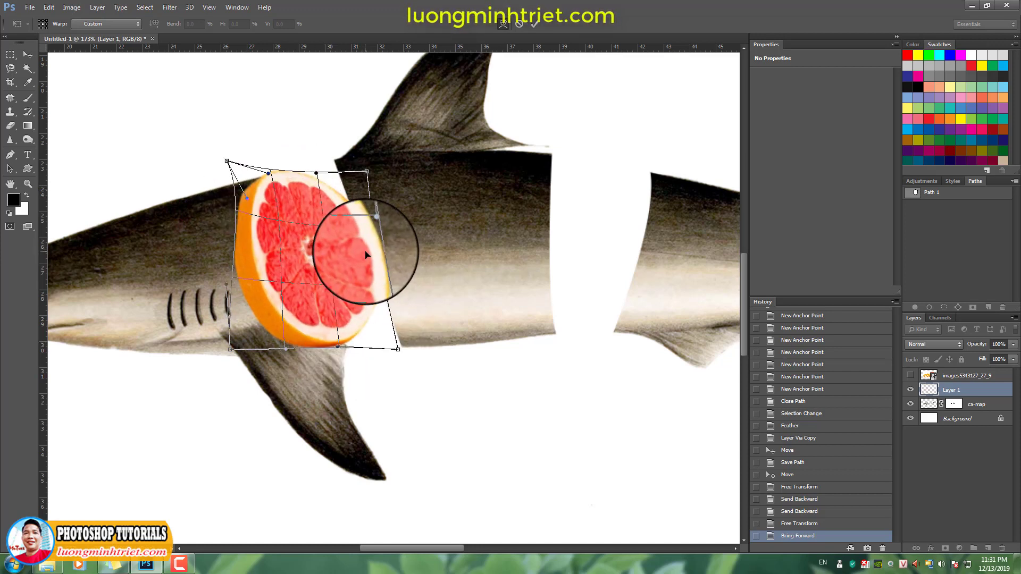
pyautogui.press('Return')
# Narrow the grapefruit slice to about two-thirds of its width and skew it slightly to follow the slanted head cut.
pyautogui.moveTo(382, 259); pyautogui.dragTo(337, 255)
pyautogui.moveTo(289, 349); pyautogui.dragTo(305, 353)
pyautogui.moveTo(285, 169); pyautogui.dragTo(285, 176)
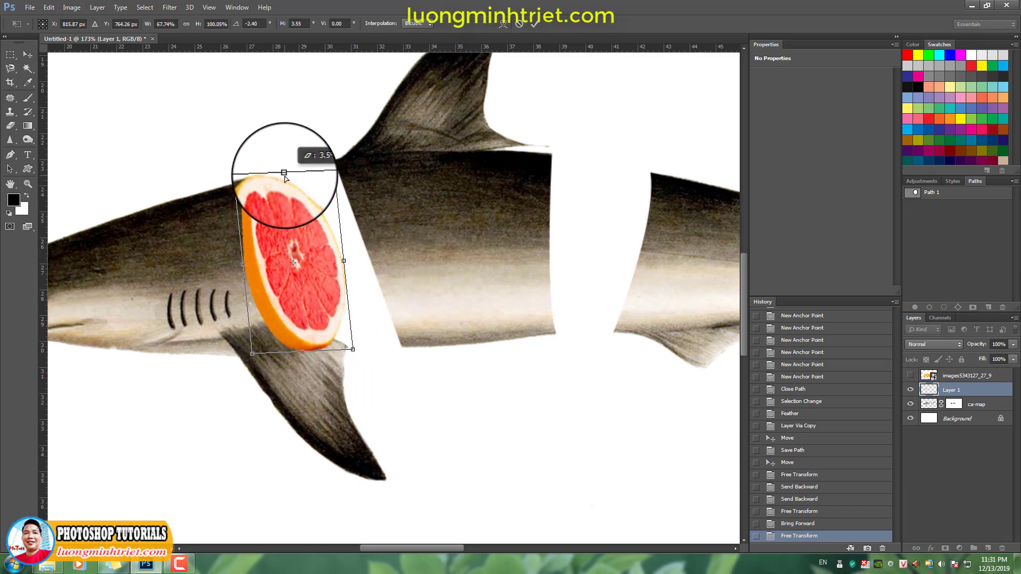
pyautogui.moveTo(345, 260); pyautogui.dragTo(341, 261)
pyautogui.press('Return')
# Send the grapefruit layer backward below ca-map, reposition it against the head's cut edge and slightly lower its top edge.
pyautogui.hotkey('ctrl', '[')
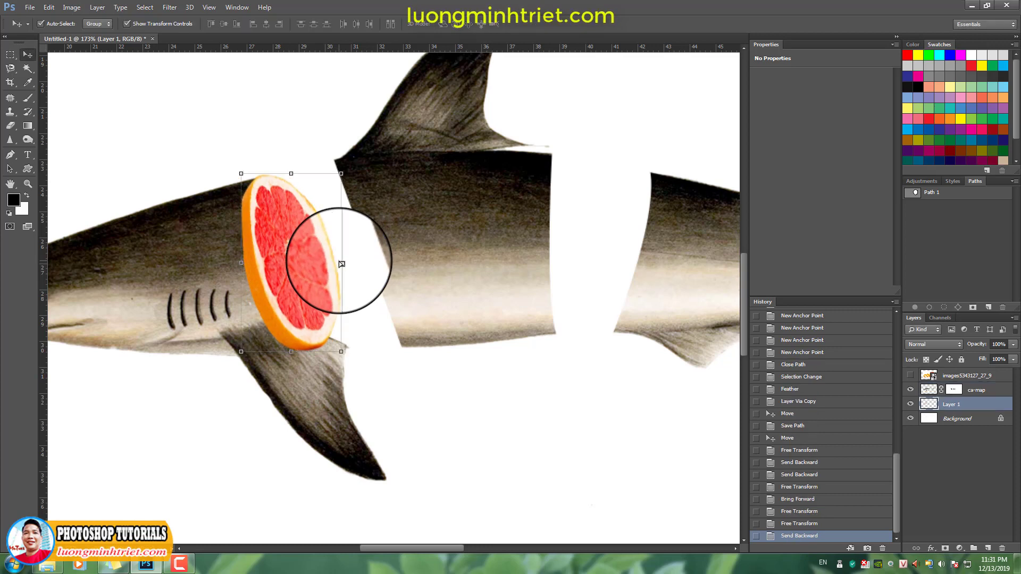
pyautogui.moveTo(315, 280); pyautogui.dragTo(295, 273)
pyautogui.hotkey('ctrl', 't')
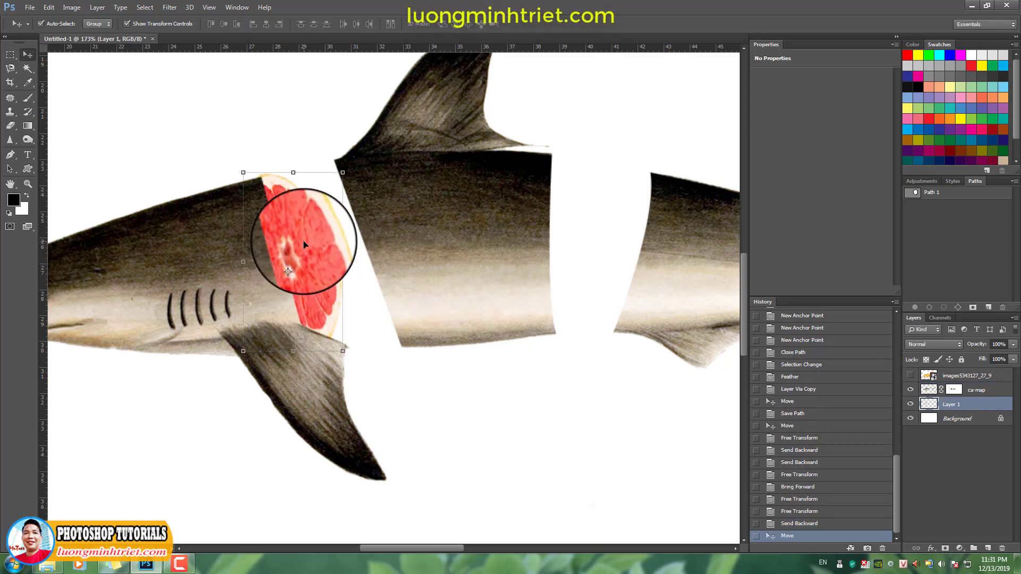
pyautogui.scroll(2, 293, 171)
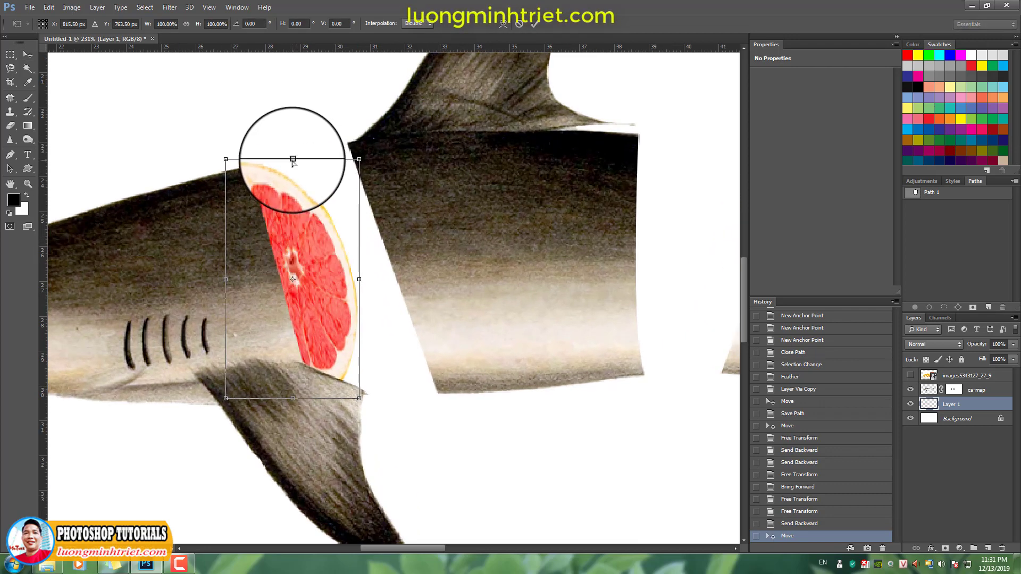
pyautogui.press('Return')
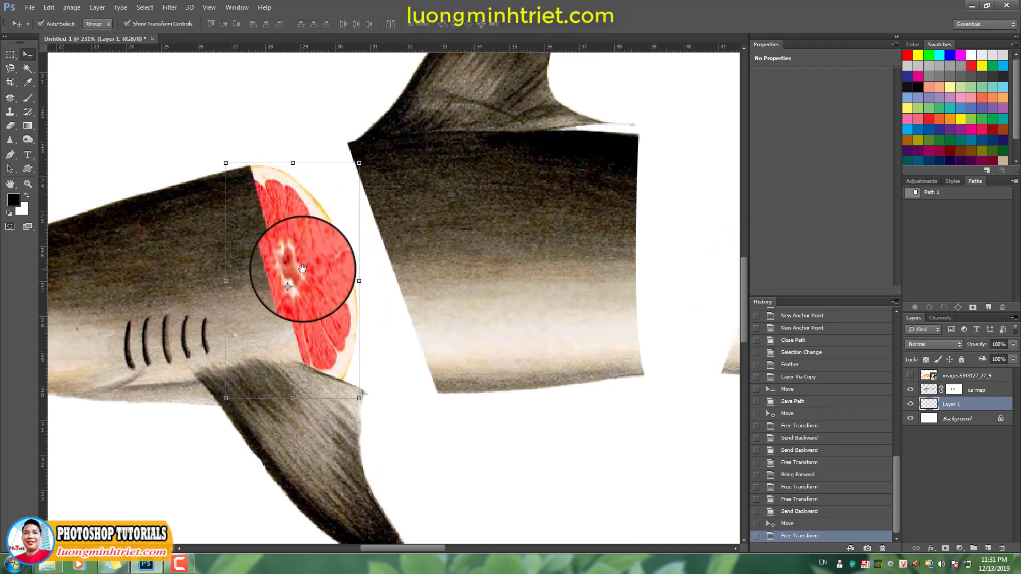
# Paint black at 100% brush opacity on ca-map's layer mask to uncover the grapefruit at the top of the head's cut.
pyautogui.click(953, 390)
pyautogui.click(30, 101)
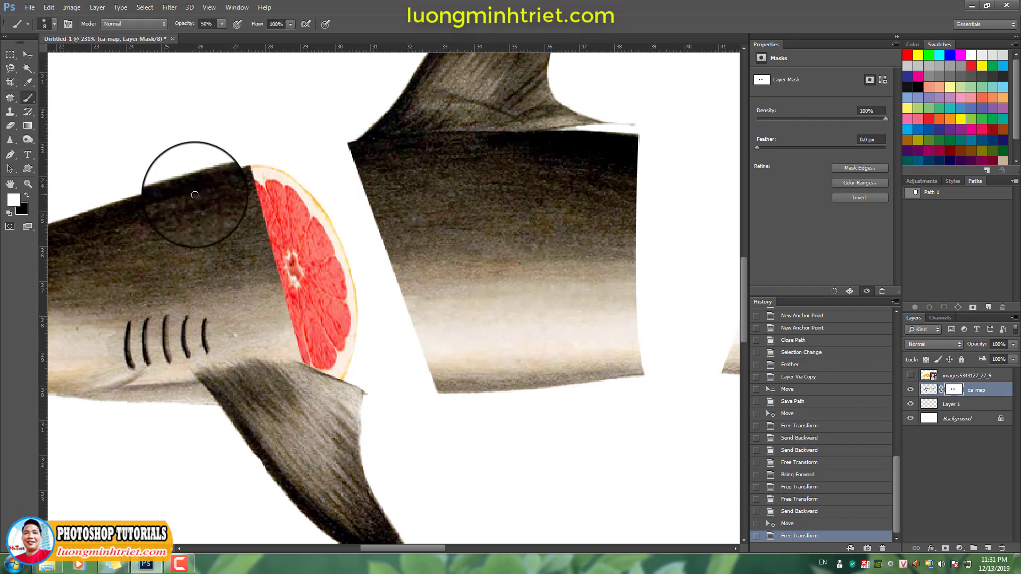
pyautogui.press('x')
pyautogui.moveTo(223, 35); pyautogui.dragTo(292, 40)
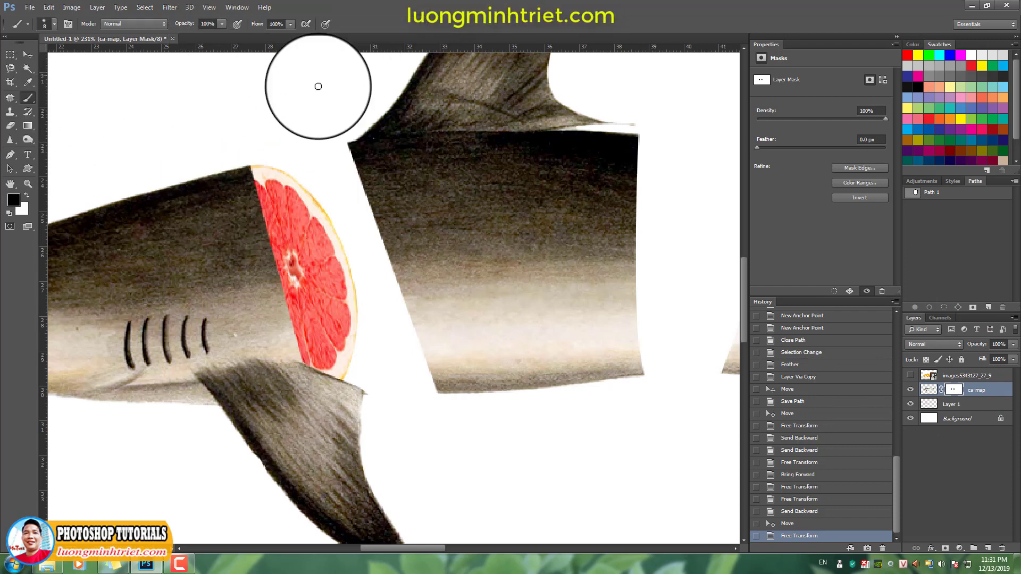
pyautogui.rightClick(246, 192)
pyautogui.moveTo(252, 172); pyautogui.dragTo(253, 182)
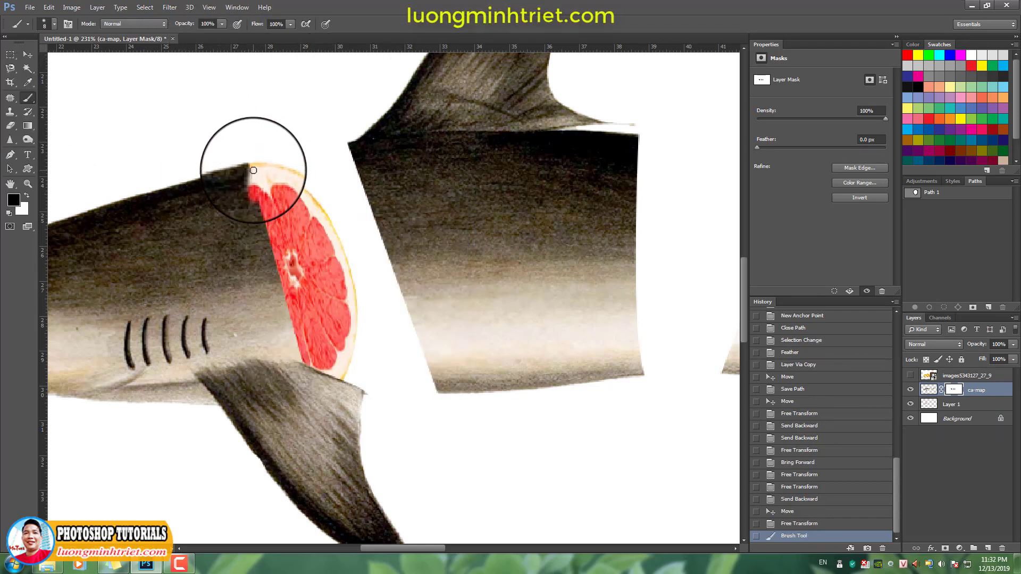
pyautogui.click(254, 171)
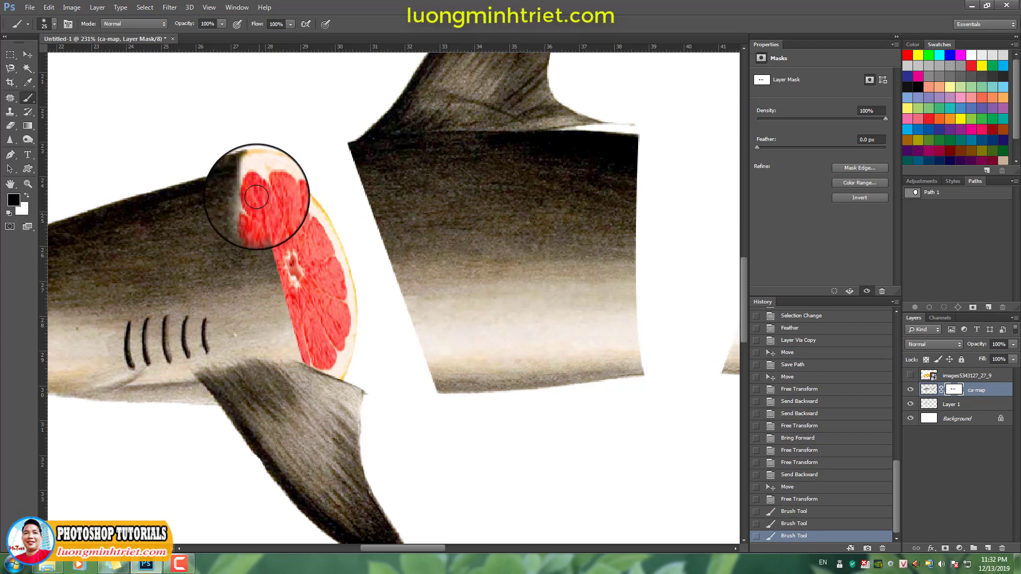
# Continue masking down the head's cut with black, reducing the brush to 15 px, to uncover the slice's curved edge and orange rind.
pyautogui.moveTo(254, 212)
pyautogui.mouseDown()
pyautogui.moveTo(287, 330)
pyautogui.moveTo(306, 355)
pyautogui.moveTo(276, 328)
pyautogui.moveTo(263, 274)
pyautogui.mouseUp()
pyautogui.press('[')
pyautogui.press('[')
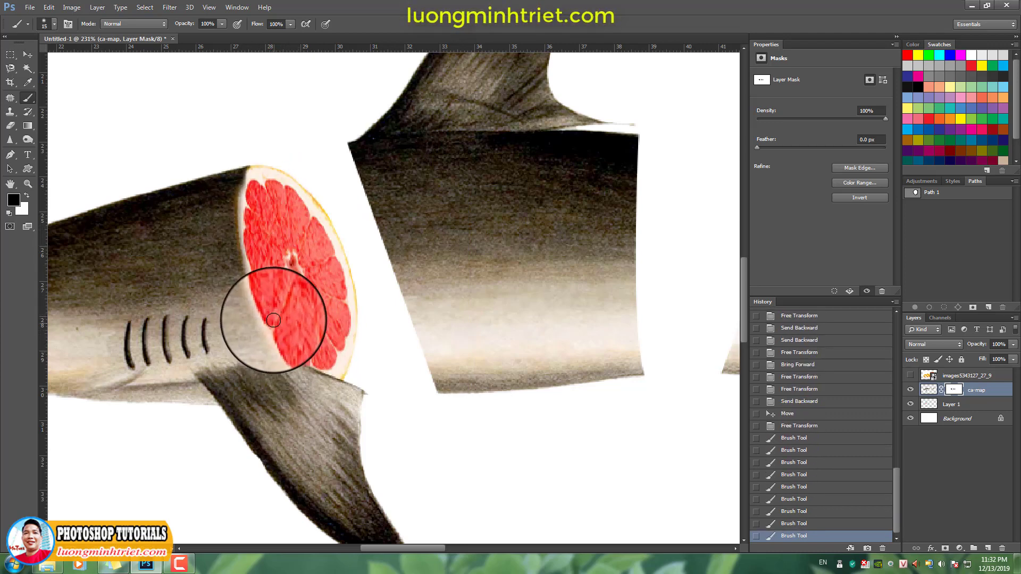
pyautogui.click(273, 320)
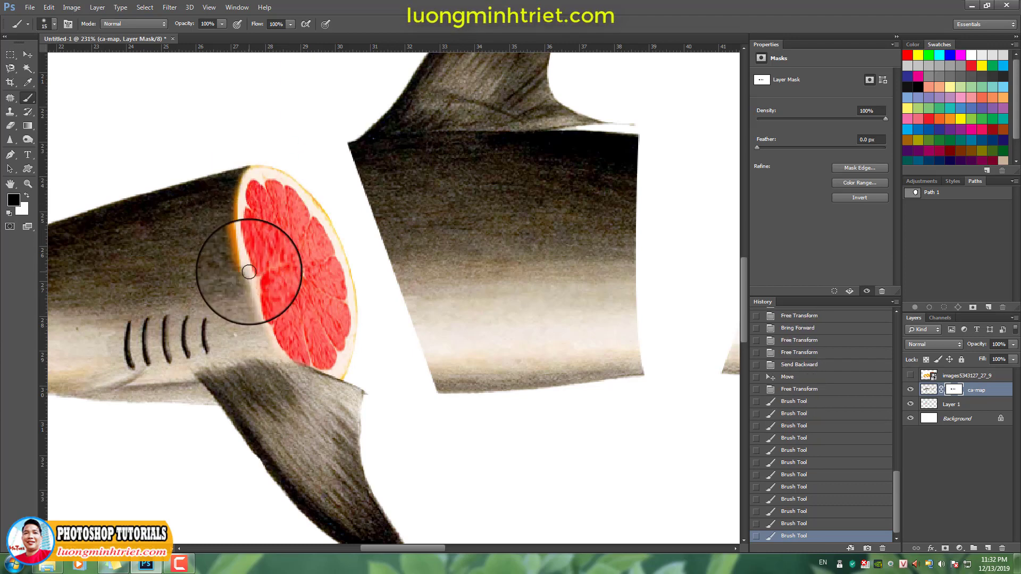
pyautogui.moveTo(262, 328); pyautogui.dragTo(279, 346)
pyautogui.scroll(1, 254, 260)
pyautogui.moveTo(253, 275)
pyautogui.mouseDown()
pyautogui.moveTo(258, 253)
pyautogui.moveTo(302, 276)
pyautogui.mouseUp()
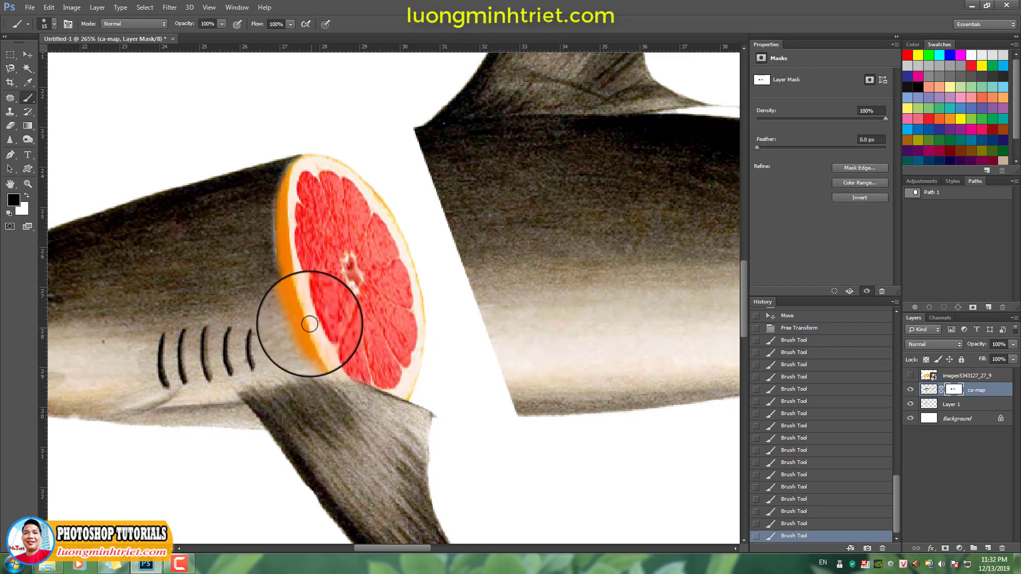
pyautogui.moveTo(309, 324); pyautogui.dragTo(337, 354)
# Paint the mask white to cover the orange rind with shark skin, and clean up the flesh edge with black.
pyautogui.scroll(1, 281, 169)
pyautogui.press('x')
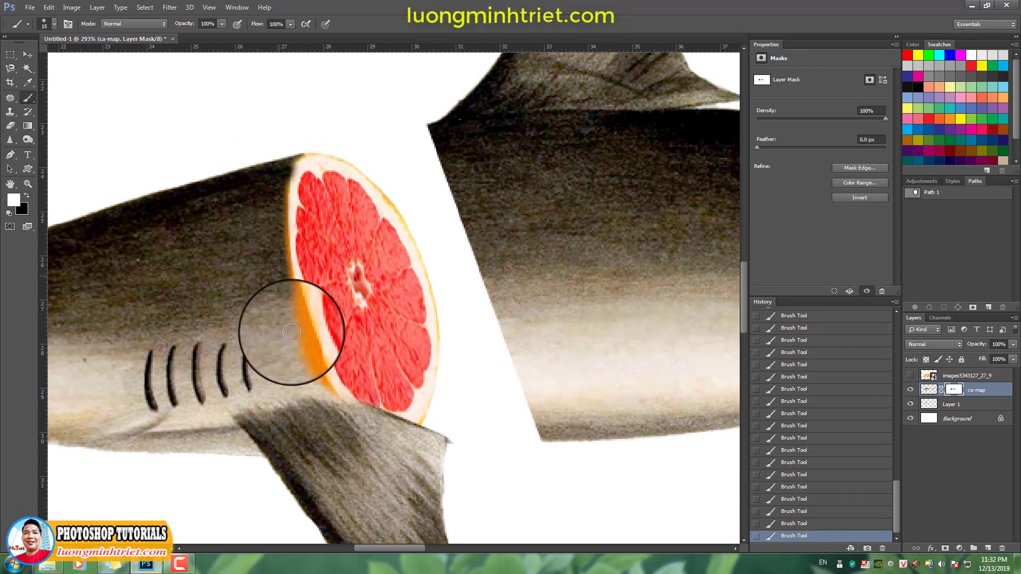
pyautogui.moveTo(278, 296)
pyautogui.mouseDown()
pyautogui.moveTo(315, 390)
pyautogui.moveTo(352, 404)
pyautogui.mouseUp()
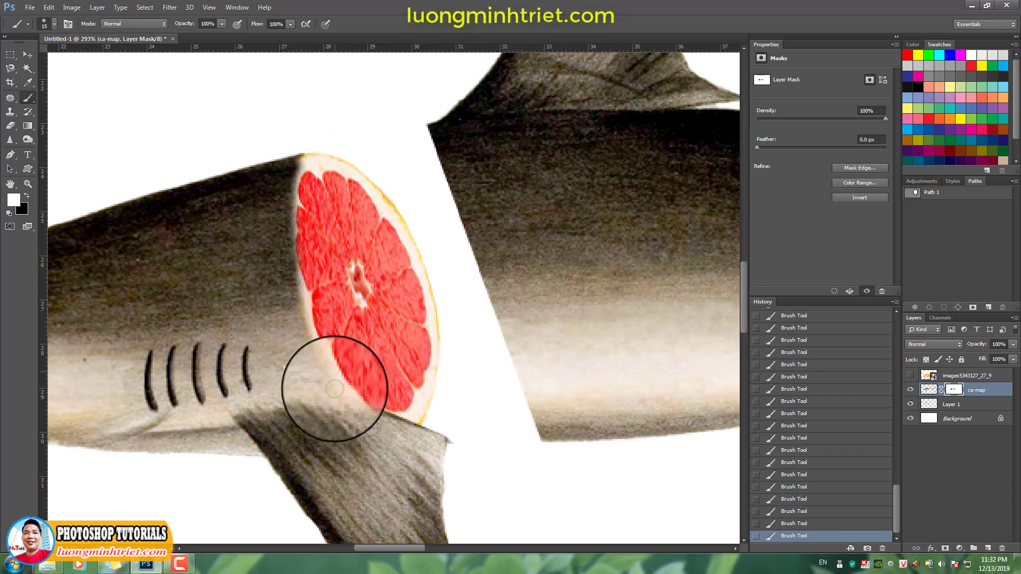
pyautogui.press('x')
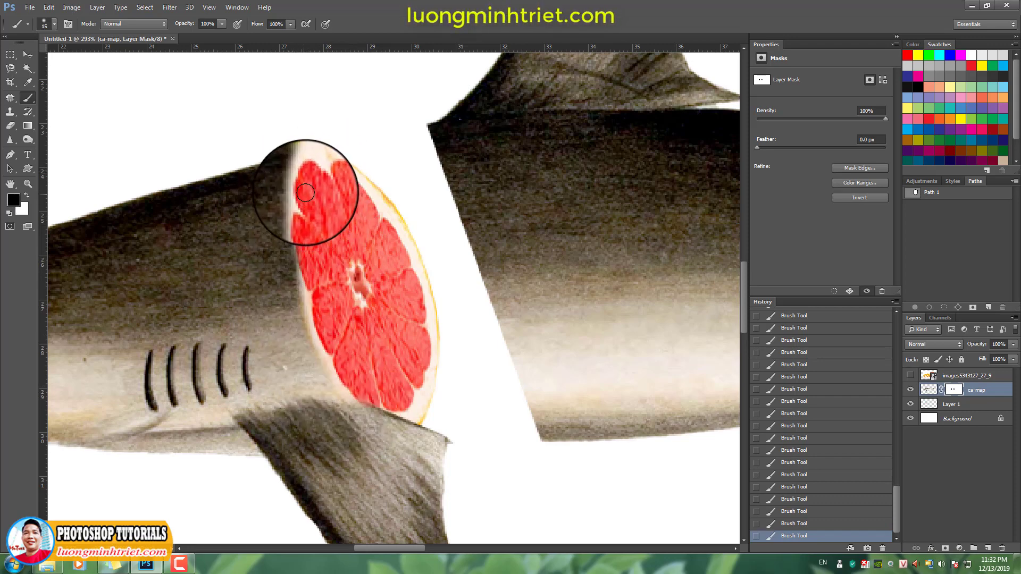
pyautogui.moveTo(306, 242); pyautogui.dragTo(341, 367)
# Reduce the brush to 8 px and touch up the mask where the top of the slice meets the shark's back.
pyautogui.rightClick(368, 387)
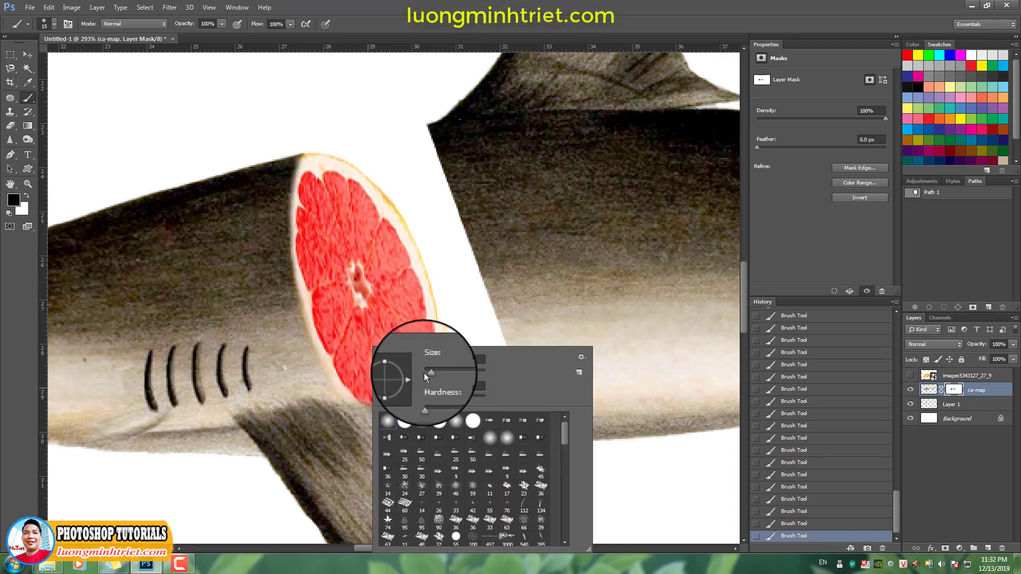
pyautogui.moveTo(425, 376)
pyautogui.mouseDown()
pyautogui.moveTo(377, 378)
pyautogui.moveTo(364, 391)
pyautogui.moveTo(408, 414)
pyautogui.moveTo(349, 408)
pyautogui.moveTo(301, 310)
pyautogui.moveTo(306, 299)
pyautogui.moveTo(322, 333)
pyautogui.moveTo(300, 246)
pyautogui.moveTo(297, 159)
pyautogui.mouseUp()
pyautogui.press('Return')
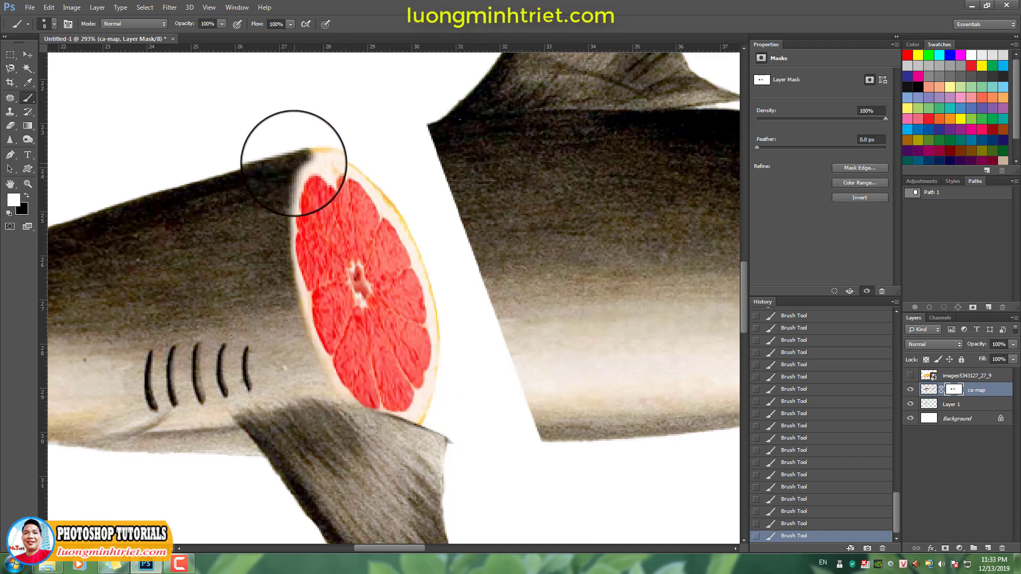
pyautogui.scroll(2, 317, 167)
pyautogui.press('x')
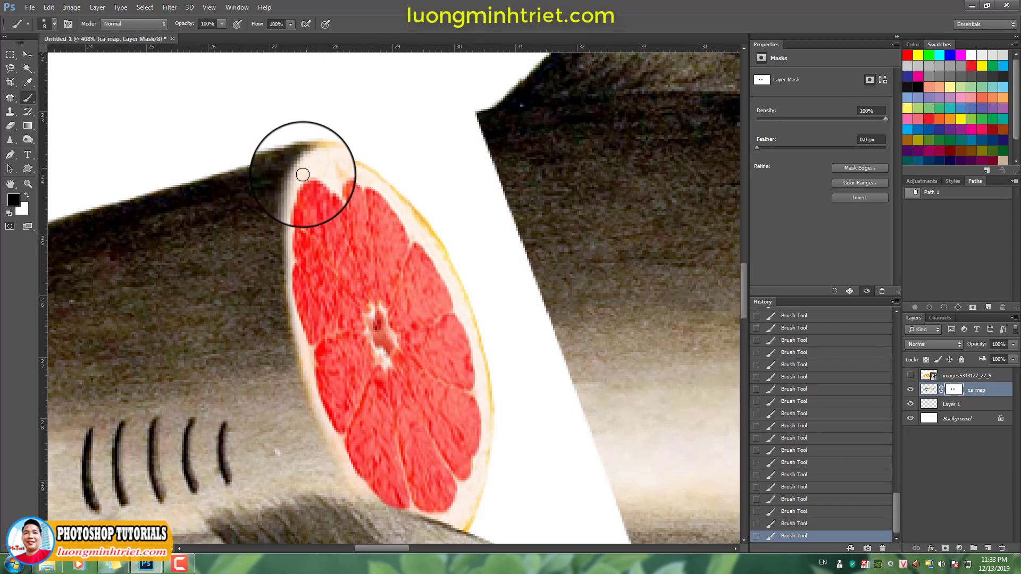
# Duplicate the grapefruit on Layer 1 and place the copy in the gap behind the dorsal-fin segment.
pyautogui.scroll(-6, 323, 164)
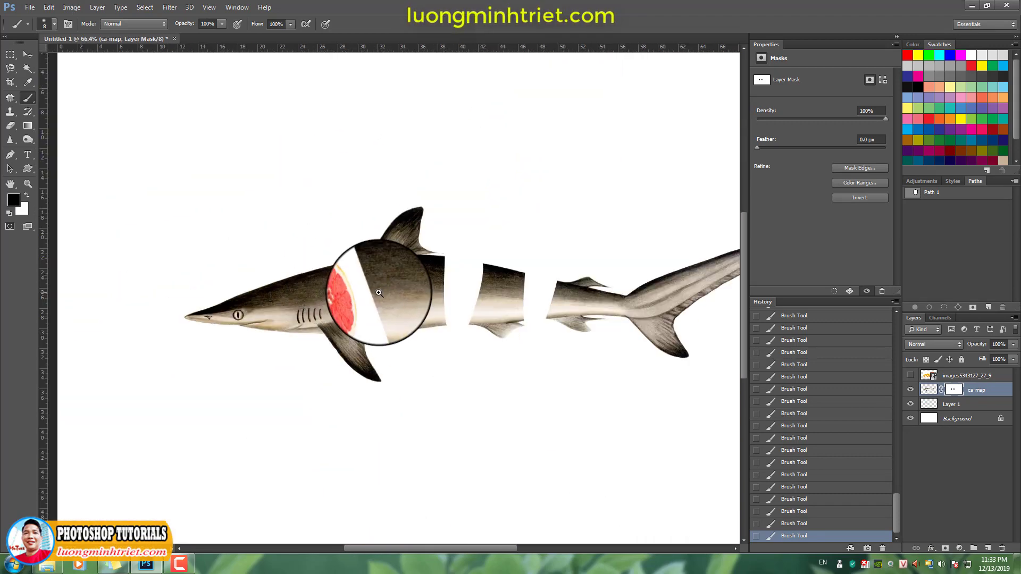
pyautogui.scroll(4, 378, 293)
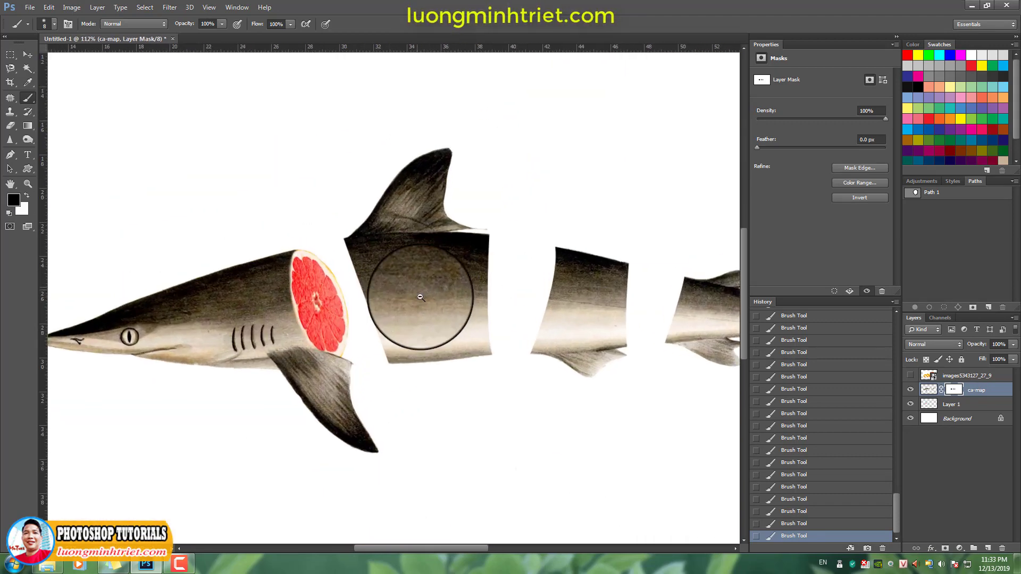
pyautogui.scroll(1, 347, 321)
pyautogui.press('v')
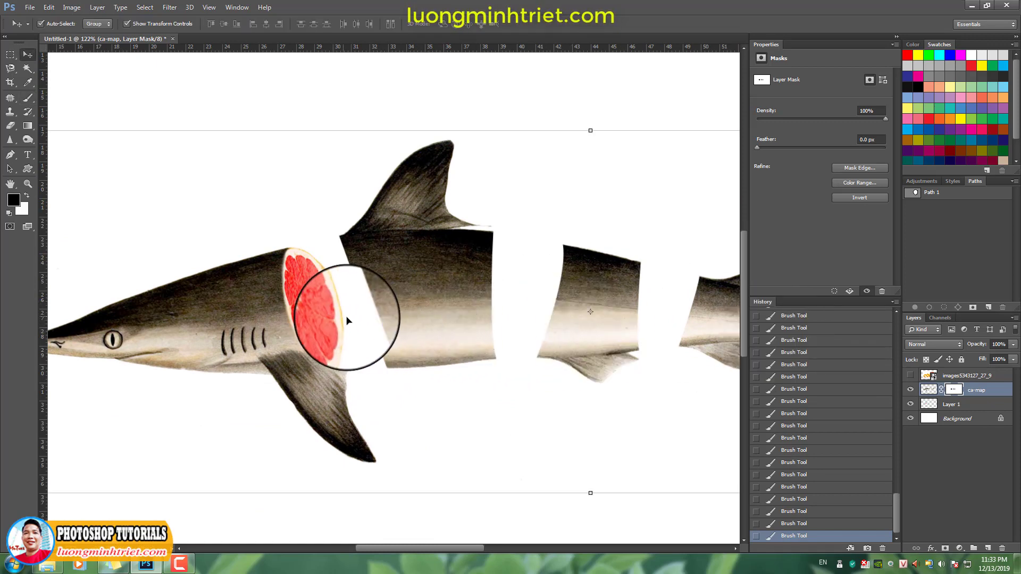
pyautogui.click(944, 405)
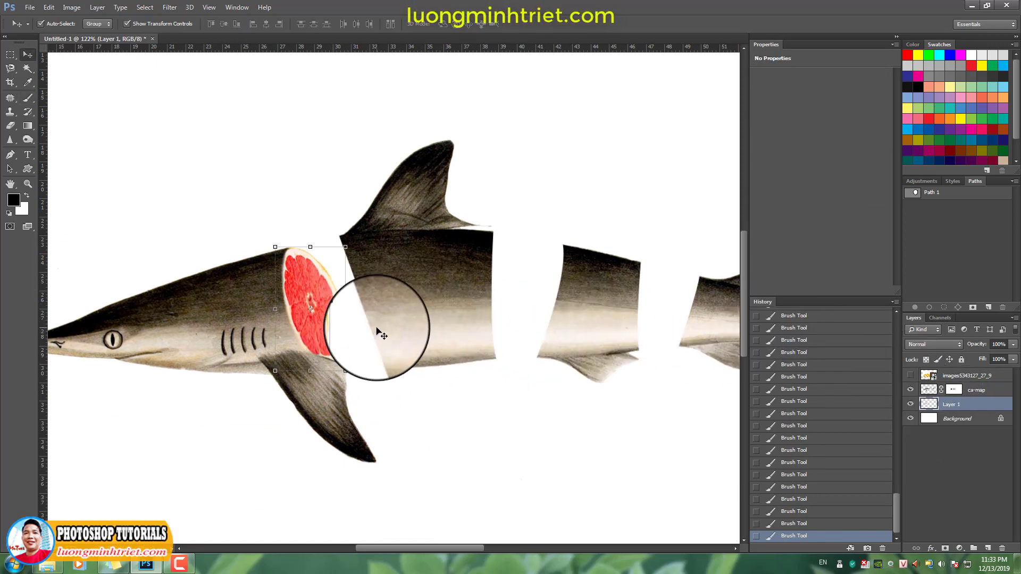
pyautogui.keyDown('alt'); pyautogui.moveTo(323, 321); pyautogui.dragTo(527, 303); pyautogui.keyUp('alt')
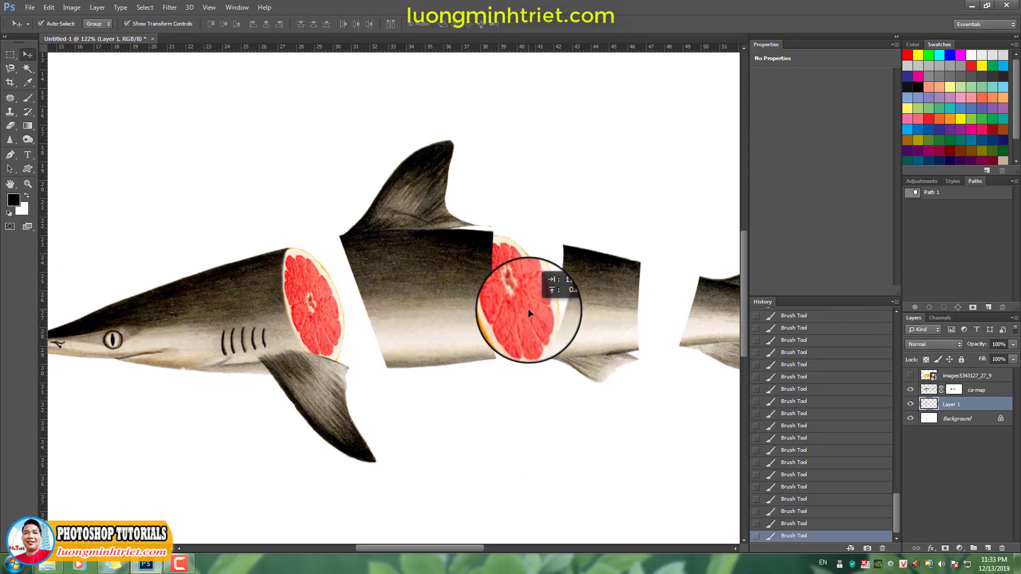
# Flip the grapefruit copy horizontally and move it against the front cut of the third body segment.
pyautogui.scroll(3, 526, 303)
pyautogui.hotkey('ctrl', 't')
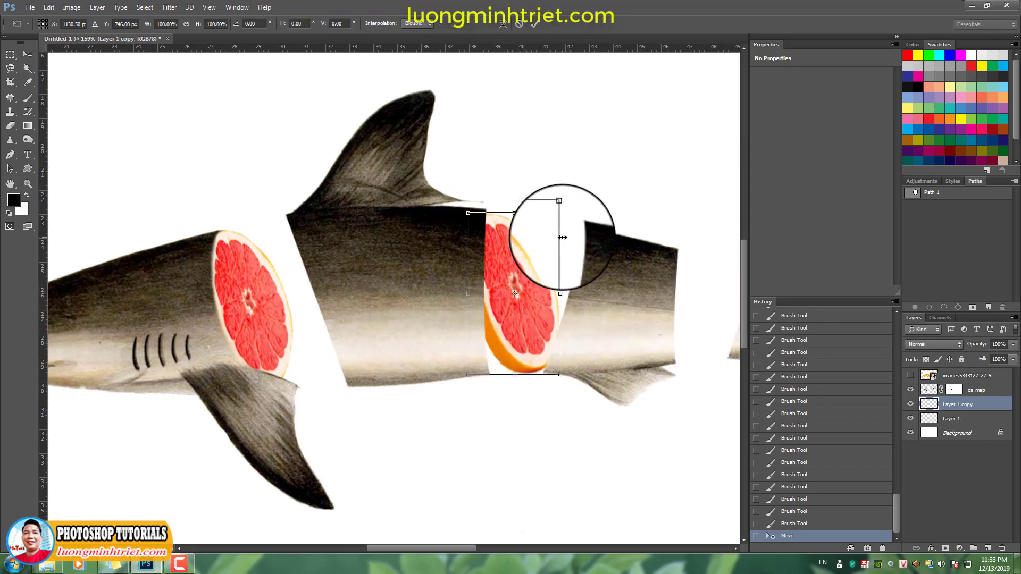
pyautogui.rightClick(536, 274)
pyautogui.click(561, 413)
pyautogui.moveTo(533, 312); pyautogui.dragTo(539, 343)
pyautogui.scroll(2, 529, 319)
pyautogui.scroll(1, 529, 324)
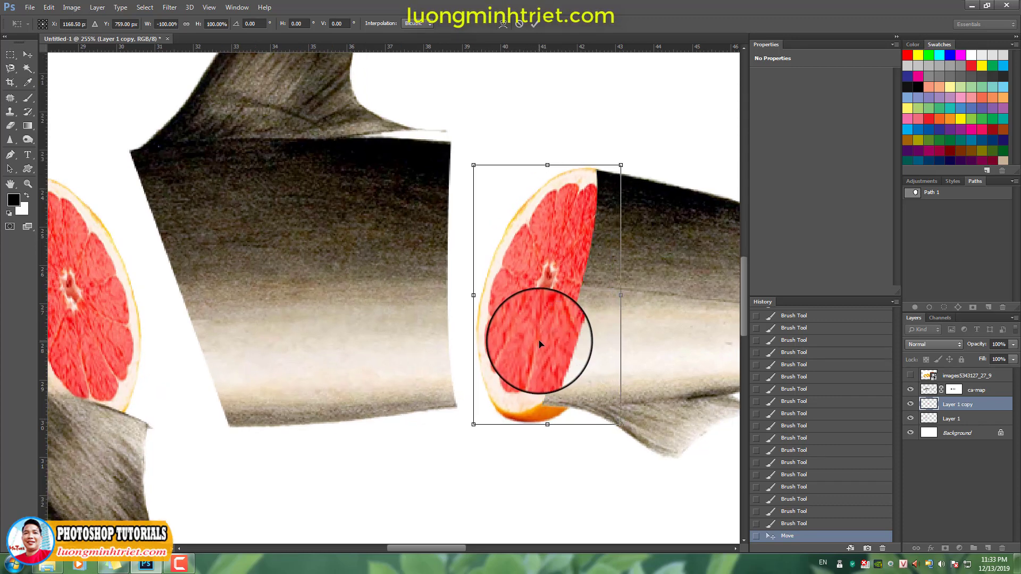
# Scale the grapefruit copy to about 75% width and 92% height, tilting it slightly to fit the third segment's front cut.
pyautogui.moveTo(473, 425); pyautogui.dragTo(511, 393)
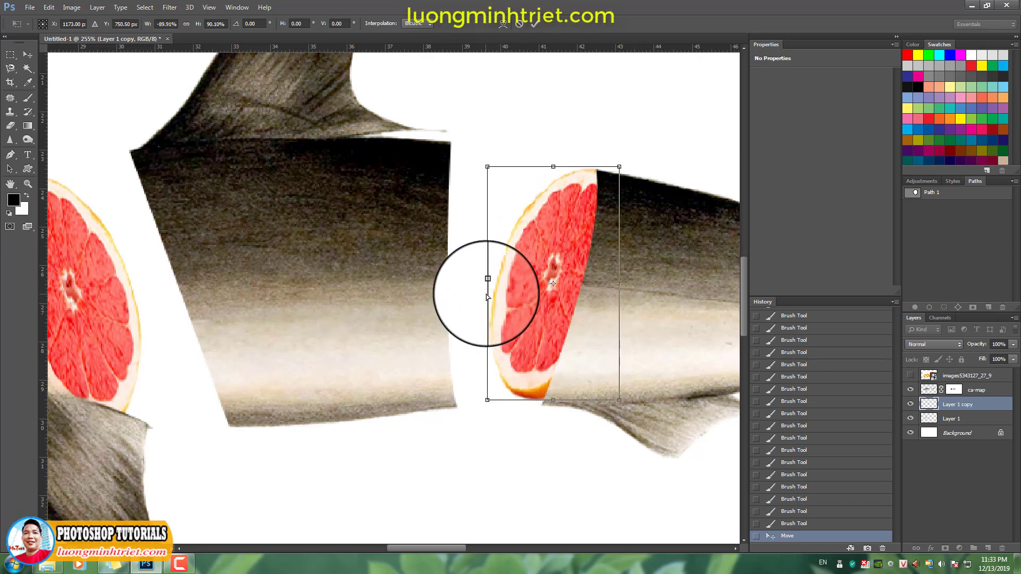
pyautogui.moveTo(487, 284); pyautogui.dragTo(507, 287)
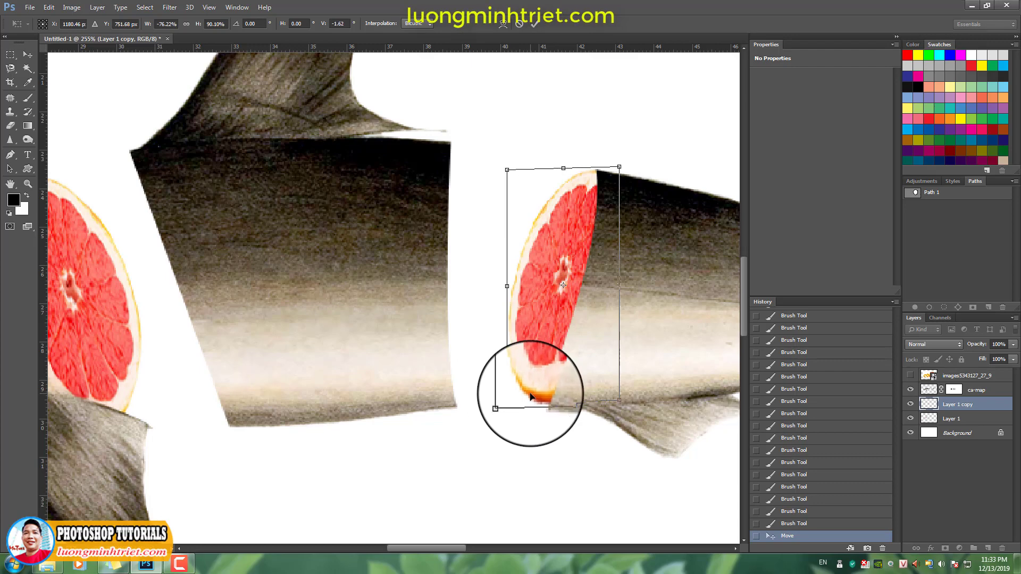
pyautogui.moveTo(531, 394); pyautogui.dragTo(532, 397)
pyautogui.moveTo(621, 171); pyautogui.dragTo(615, 166)
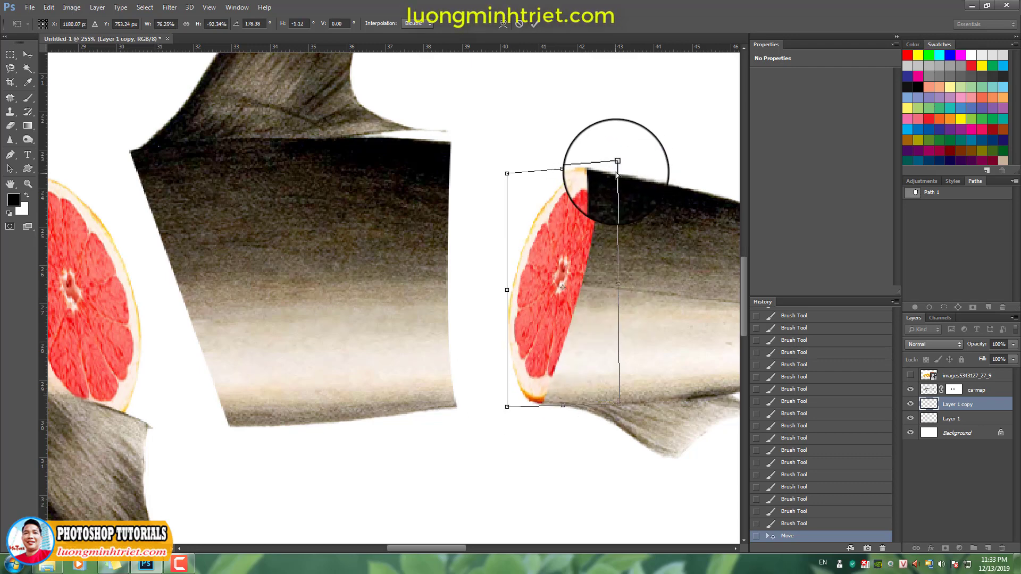
pyautogui.moveTo(507, 407); pyautogui.dragTo(511, 410)
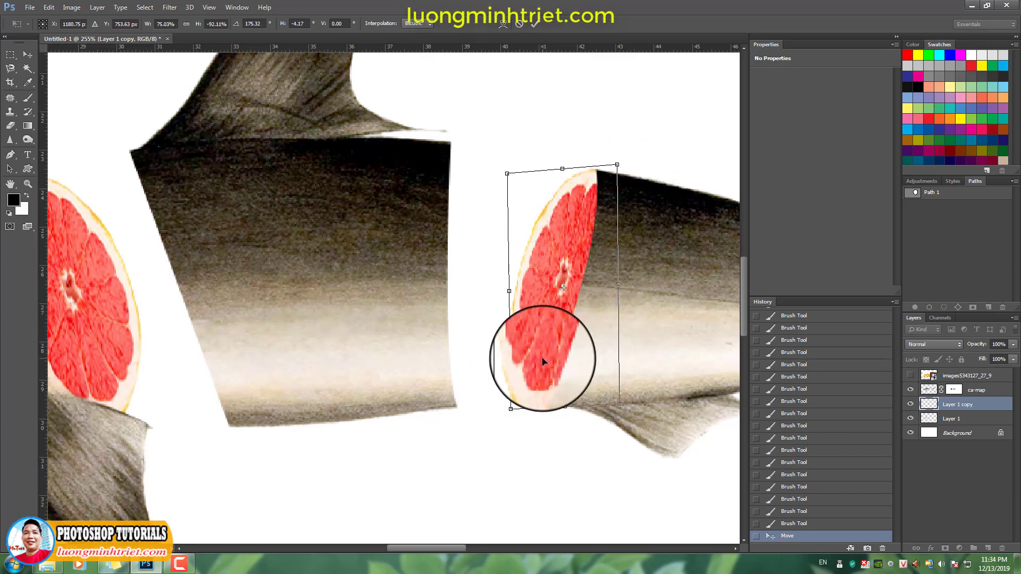
pyautogui.press('Return')
# Paint ca-map's layer mask along the third segment's front cut to uncover the grapefruit flesh and hide its orange rind.
pyautogui.moveTo(528, 336); pyautogui.dragTo(486, 278)
pyautogui.moveTo(559, 322)
pyautogui.mouseDown()
pyautogui.moveTo(550, 317)
pyautogui.moveTo(574, 329)
pyautogui.mouseUp()
pyautogui.click(953, 390)
pyautogui.click(27, 98)
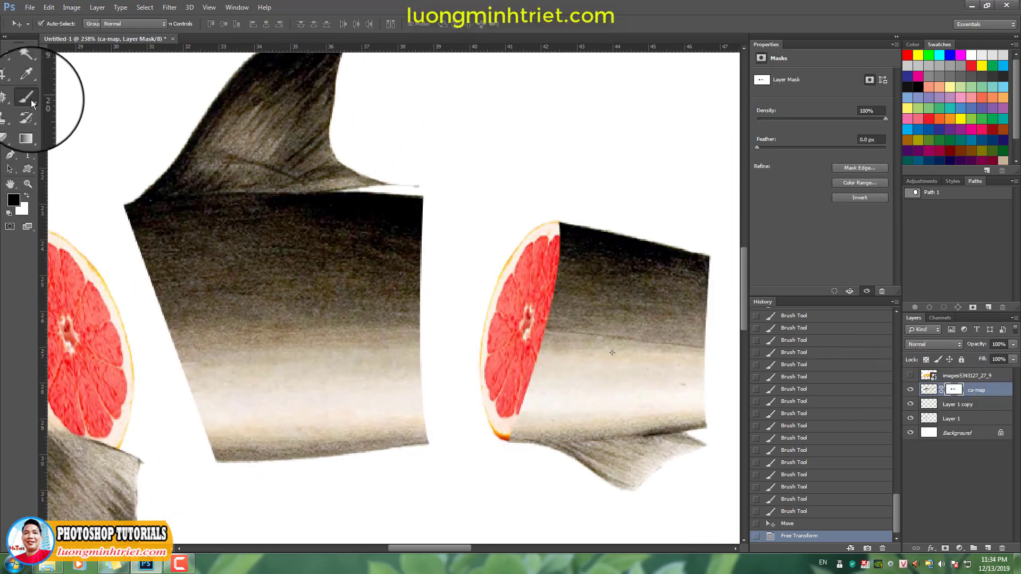
pyautogui.moveTo(558, 267); pyautogui.dragTo(566, 259)
pyautogui.moveTo(555, 205)
pyautogui.mouseDown()
pyautogui.moveTo(556, 299)
pyautogui.moveTo(537, 228)
pyautogui.moveTo(547, 256)
pyautogui.moveTo(536, 380)
pyautogui.moveTo(485, 512)
pyautogui.moveTo(543, 354)
pyautogui.moveTo(540, 255)
pyautogui.moveTo(564, 298)
pyautogui.moveTo(512, 476)
pyautogui.mouseUp()
pyautogui.moveTo(518, 468)
pyautogui.mouseDown()
pyautogui.moveTo(528, 403)
pyautogui.moveTo(508, 436)
pyautogui.moveTo(574, 362)
pyautogui.moveTo(598, 165)
pyautogui.moveTo(597, 183)
pyautogui.mouseUp()
pyautogui.press('x')
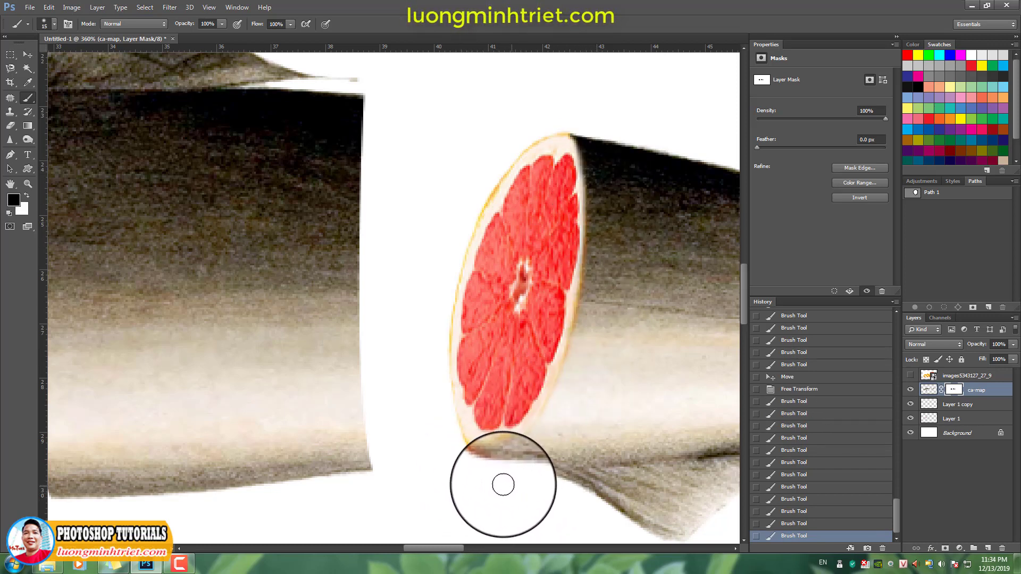
# Duplicate the grapefruit on Layer 1 copy and place the duplicate in the gap before the tail segment.
pyautogui.scroll(-8, 433, 478)
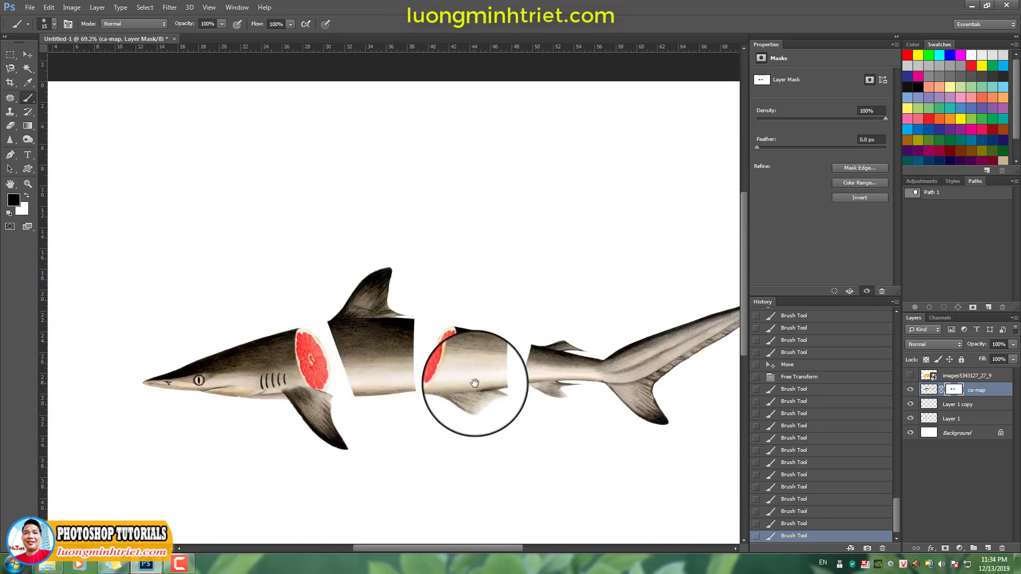
pyautogui.scroll(3, 483, 377)
pyautogui.press('v')
pyautogui.click(423, 372)
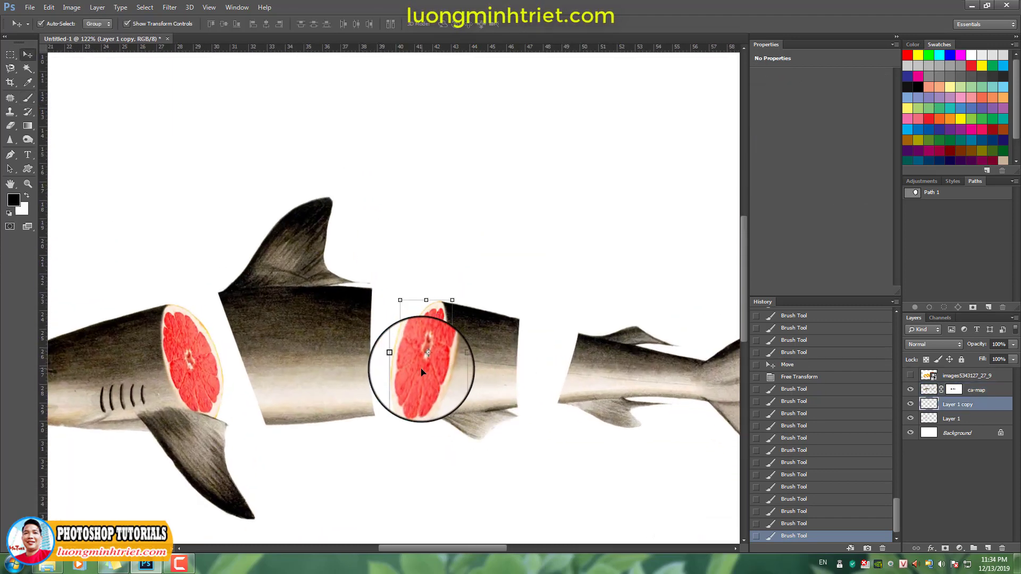
pyautogui.moveTo(420, 374); pyautogui.dragTo(541, 382)
pyautogui.scroll(3, 541, 382)
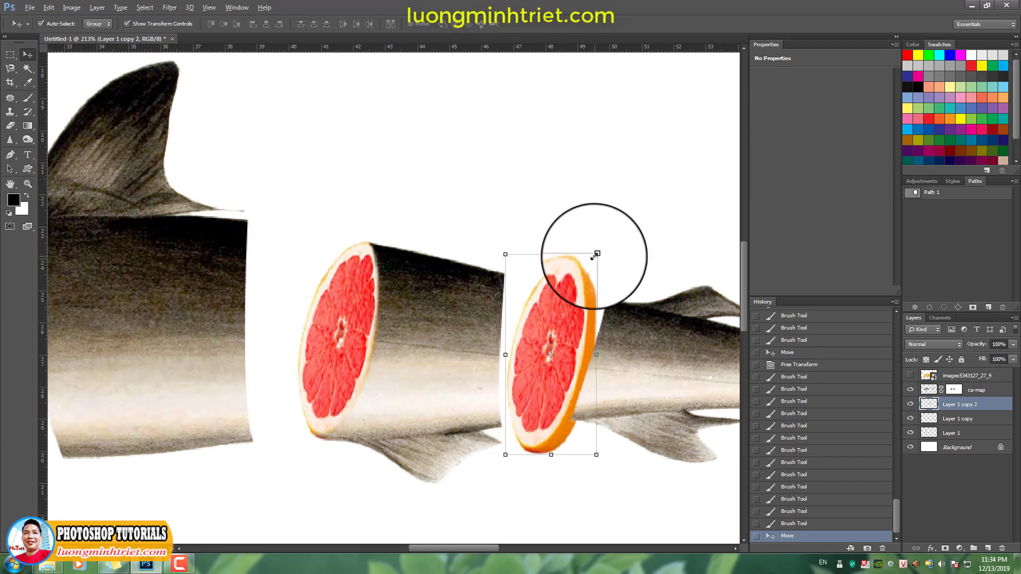
# Scale the new grapefruit copy to about 69% width and 63% height, skewing it slightly to fit the tail segment's front cut.
pyautogui.moveTo(600, 269); pyautogui.dragTo(617, 326)
pyautogui.scroll(3, 582, 286)
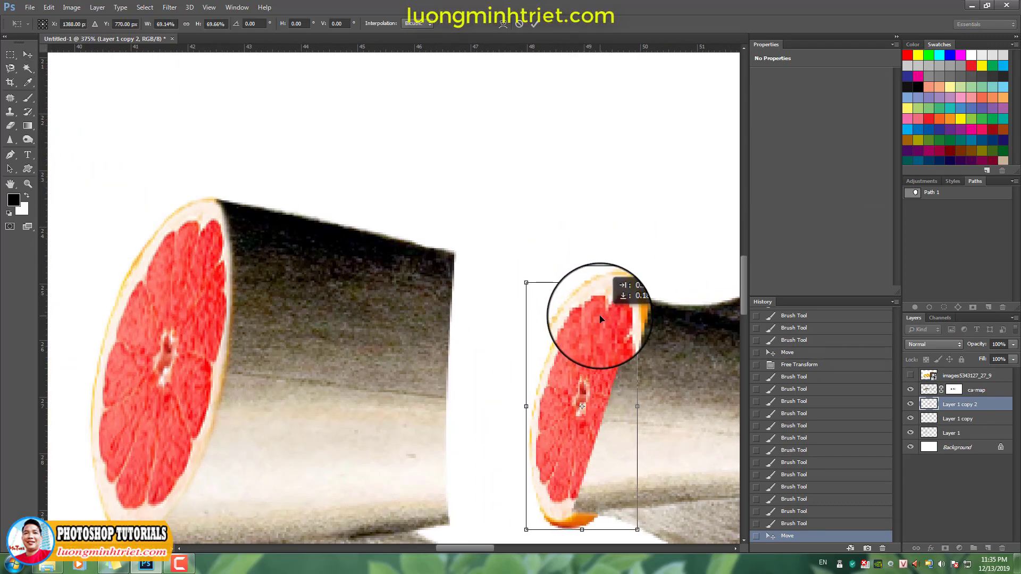
pyautogui.moveTo(582, 285); pyautogui.dragTo(595, 290)
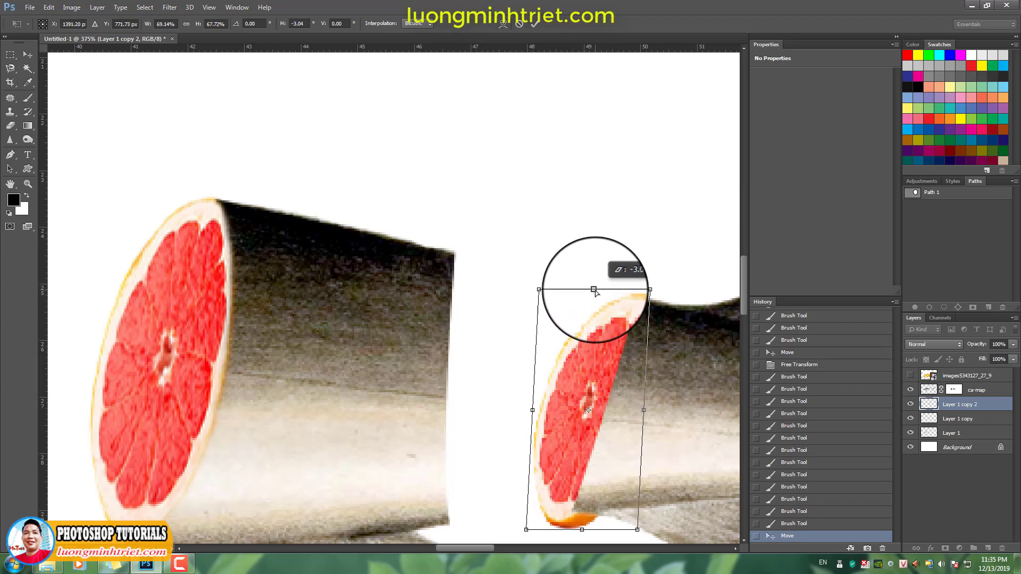
pyautogui.scroll(-3, 590, 276)
pyautogui.moveTo(572, 430); pyautogui.dragTo(528, 418)
pyautogui.moveTo(583, 193); pyautogui.dragTo(587, 200)
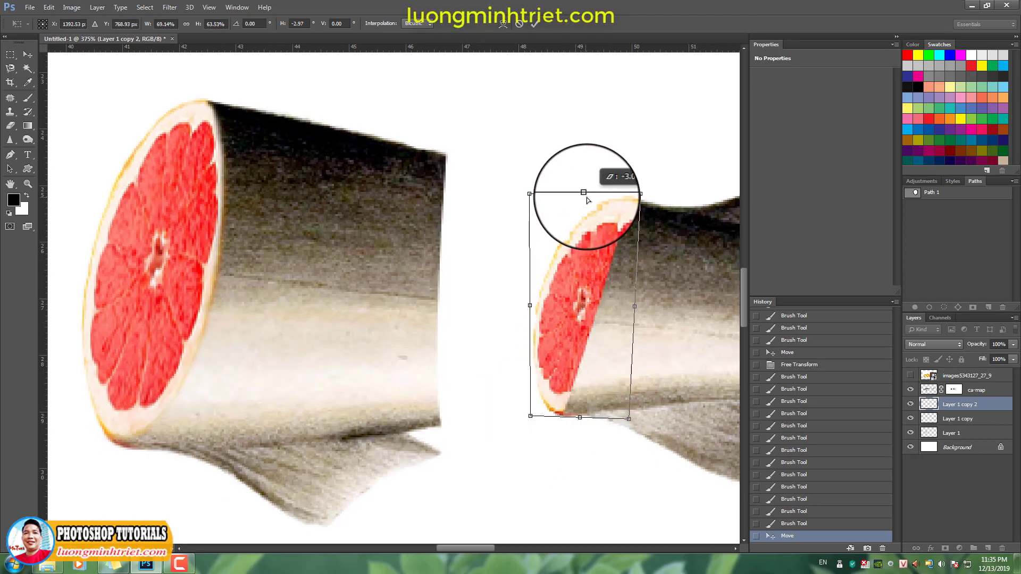
pyautogui.moveTo(578, 417); pyautogui.dragTo(584, 419)
pyautogui.press('Return')
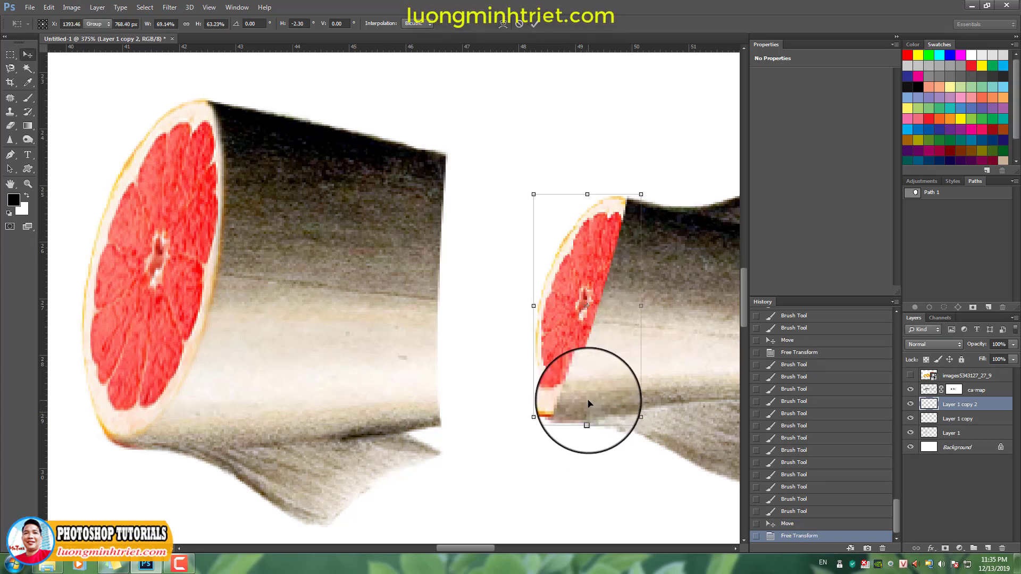
# Warp the grapefruit on Layer 1 copy 2 so its upper and lower ends follow the tail segment's front cut.
pyautogui.click(956, 389)
pyautogui.press('e')
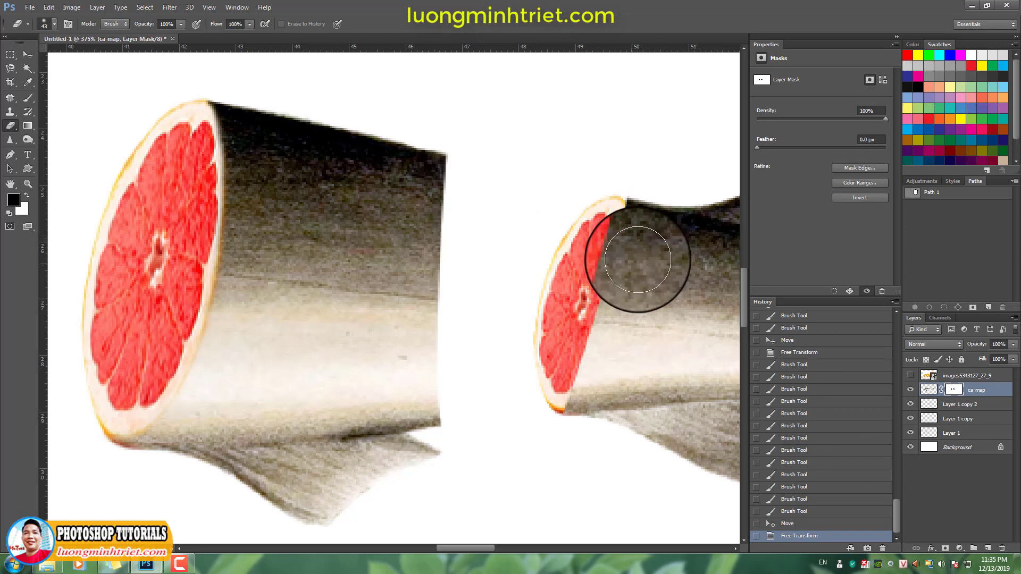
pyautogui.scroll(2, 638, 234)
pyautogui.press('v')
pyautogui.click(492, 236)
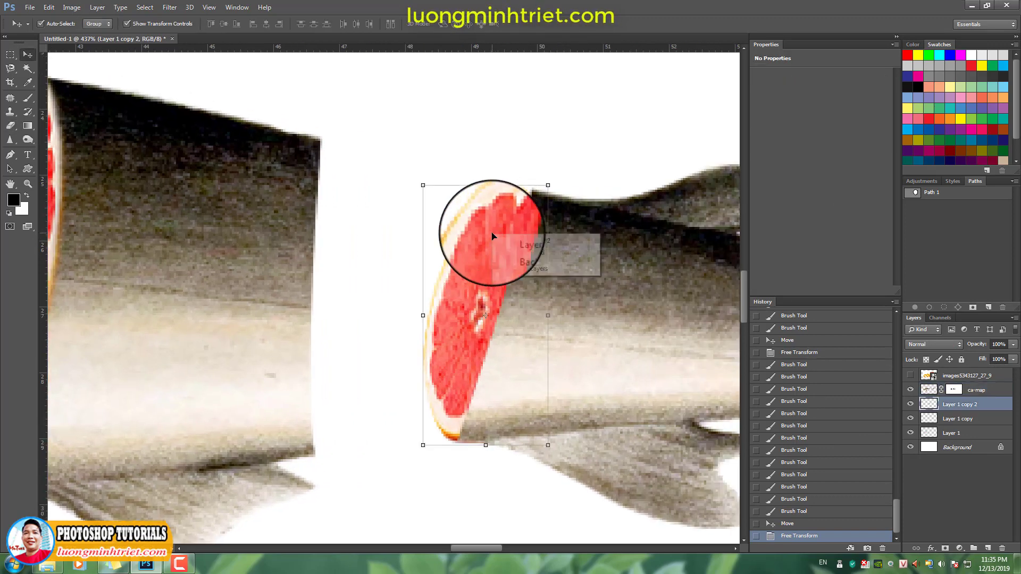
pyautogui.hotkey('ctrl', 't')
pyautogui.rightClick(525, 204)
pyautogui.click(542, 301)
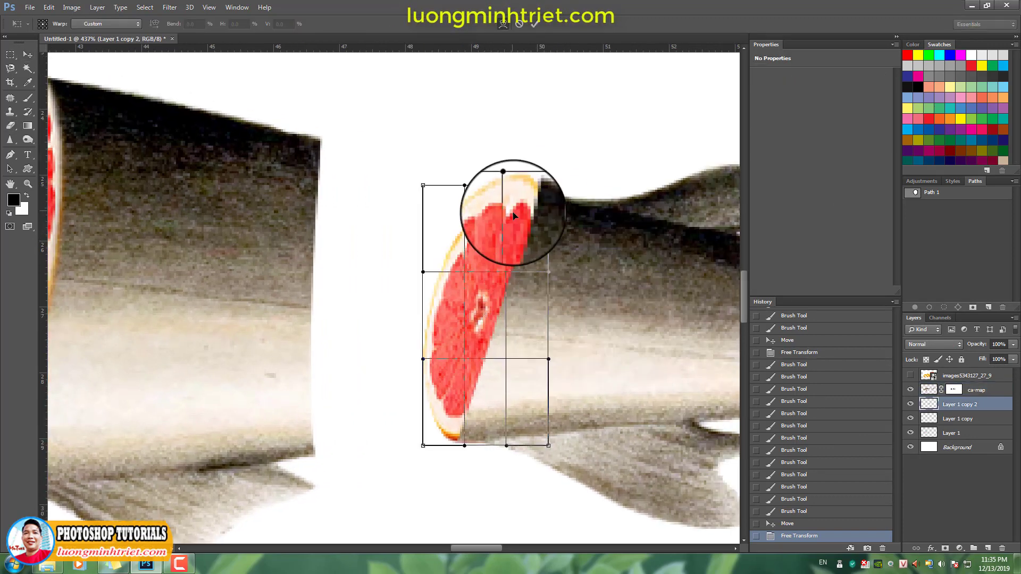
pyautogui.moveTo(514, 216)
pyautogui.mouseDown()
pyautogui.moveTo(496, 182)
pyautogui.moveTo(521, 201)
pyautogui.mouseUp()
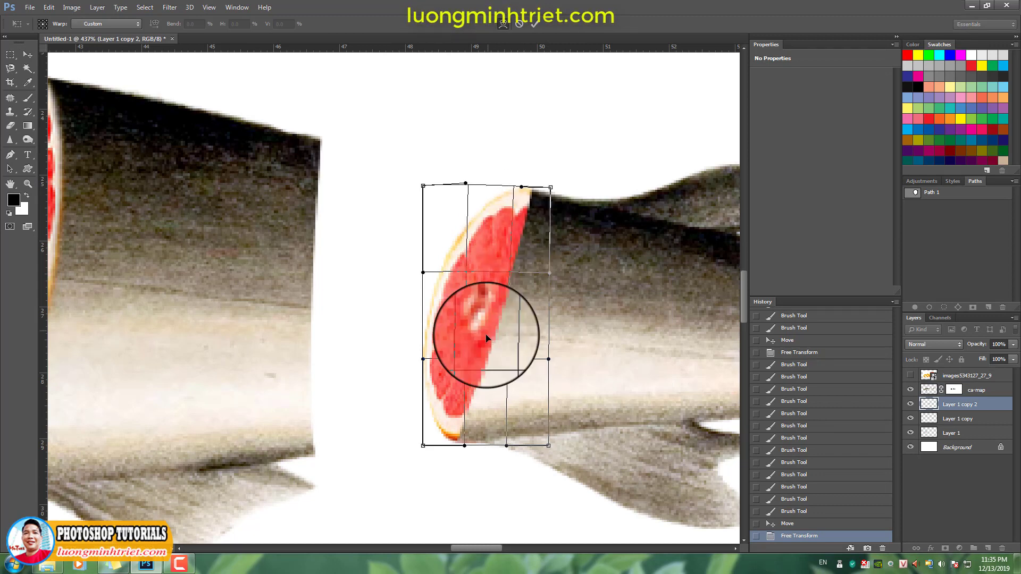
pyautogui.moveTo(444, 433); pyautogui.dragTo(446, 430)
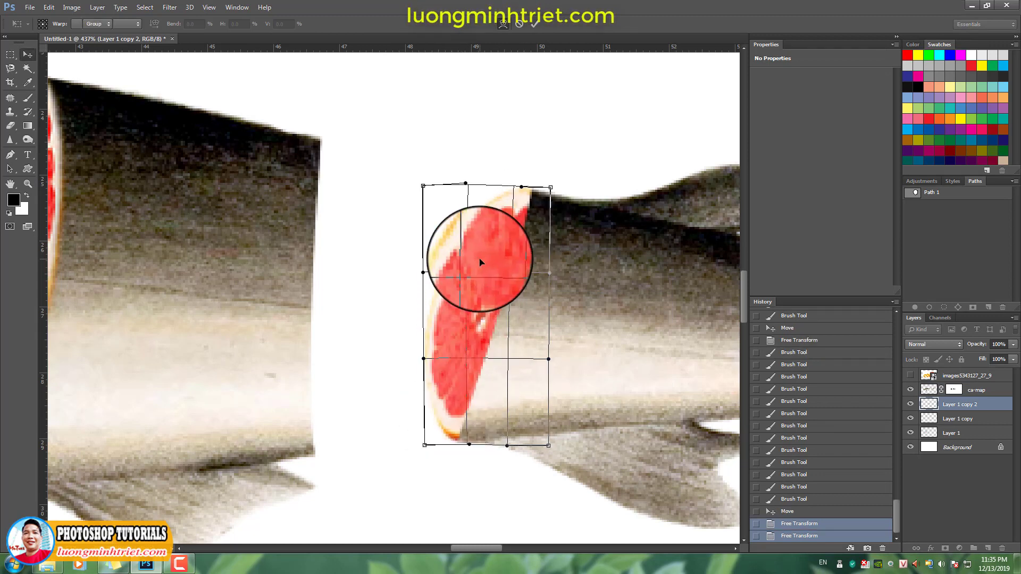
pyautogui.press('Return')
# Paint black on ca-map's layer mask along the tail segment's front cut to uncover the grapefruit flesh.
pyautogui.press('b')
pyautogui.click(953, 390)
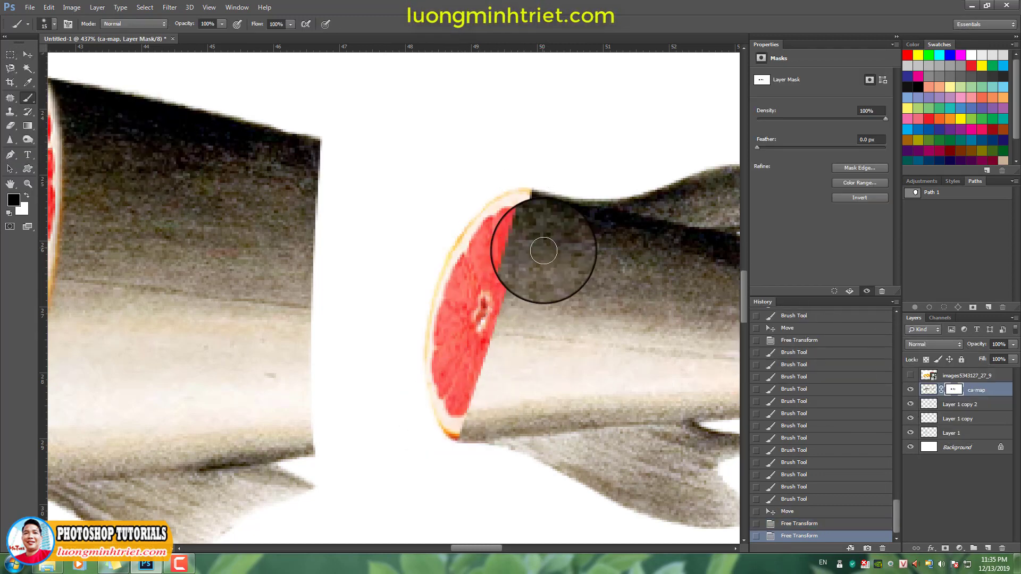
pyautogui.moveTo(543, 251)
pyautogui.mouseDown()
pyautogui.moveTo(519, 244)
pyautogui.moveTo(525, 202)
pyautogui.moveTo(495, 361)
pyautogui.moveTo(447, 421)
pyautogui.moveTo(466, 404)
pyautogui.moveTo(510, 299)
pyautogui.moveTo(454, 405)
pyautogui.mouseUp()
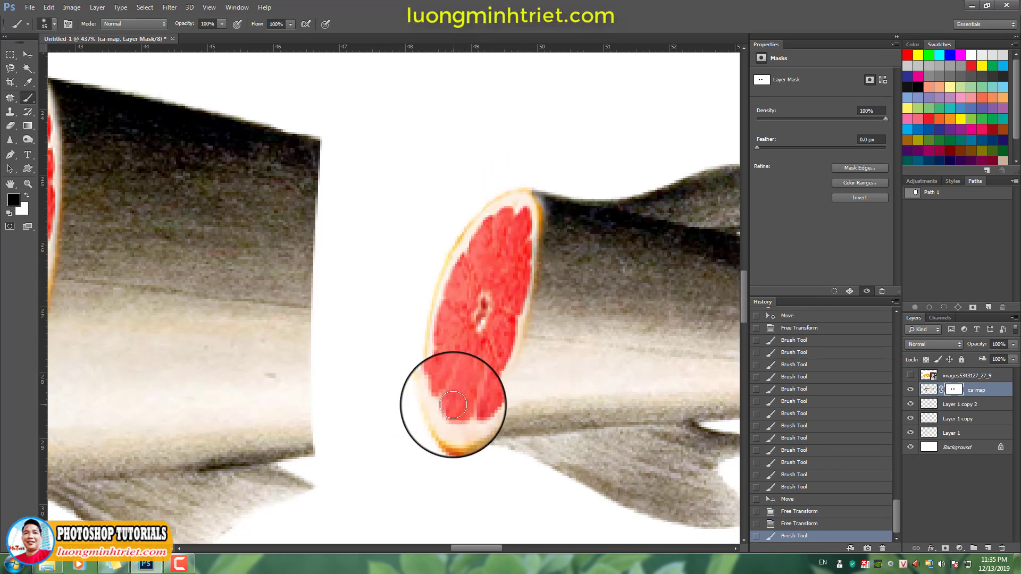
# Warp Layer 1 copy 2 again, pulling its outer edge inward to slim the grapefruit on the tail segment.
pyautogui.click(911, 404)
pyautogui.click(910, 404)
pyautogui.click(960, 405)
pyautogui.hotkey('ctrl', 't')
pyautogui.rightClick(473, 395)
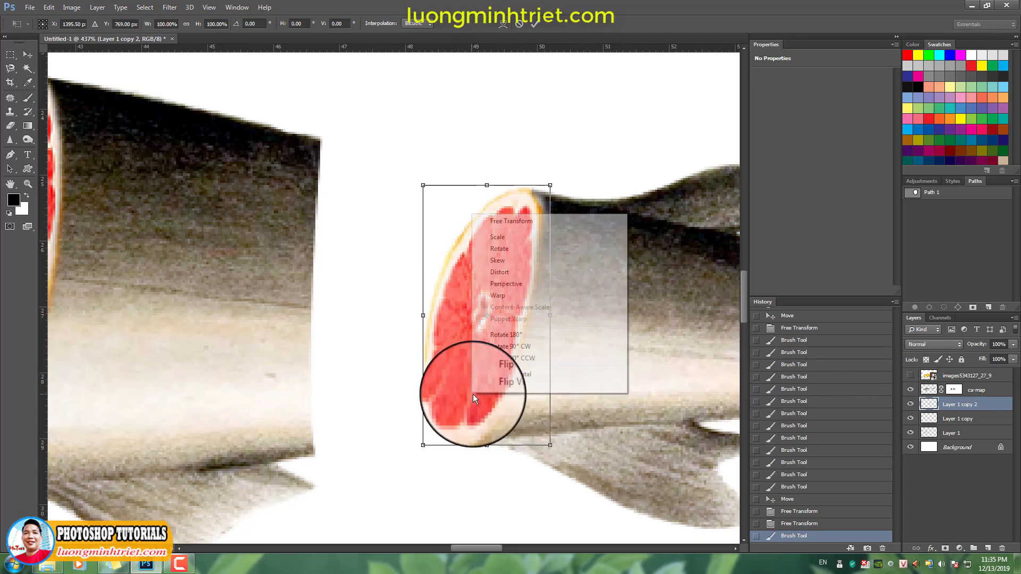
pyautogui.click(500, 295)
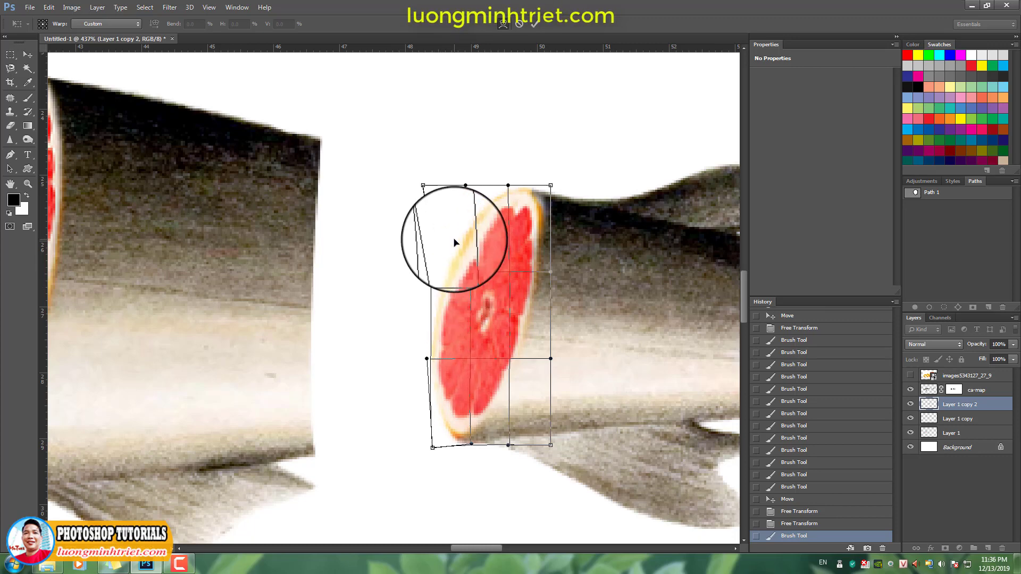
pyautogui.press('Return')
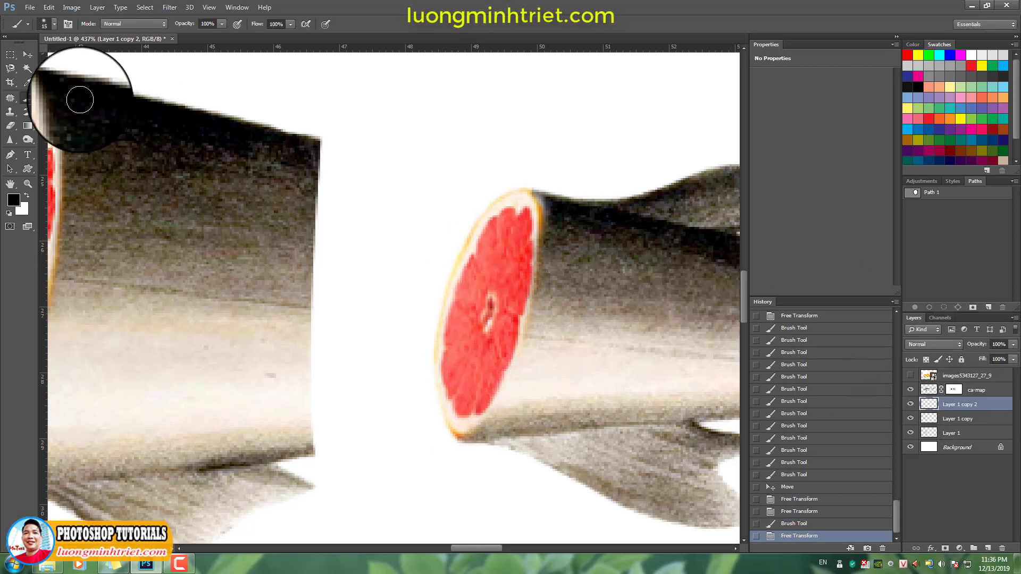
# Refine ca-map's mask along the tail segment's front cut with a 12 px brush, restoring skin over the rind and trimming the lower tip.
pyautogui.click(954, 390)
pyautogui.press('x')
pyautogui.rightClick(554, 220)
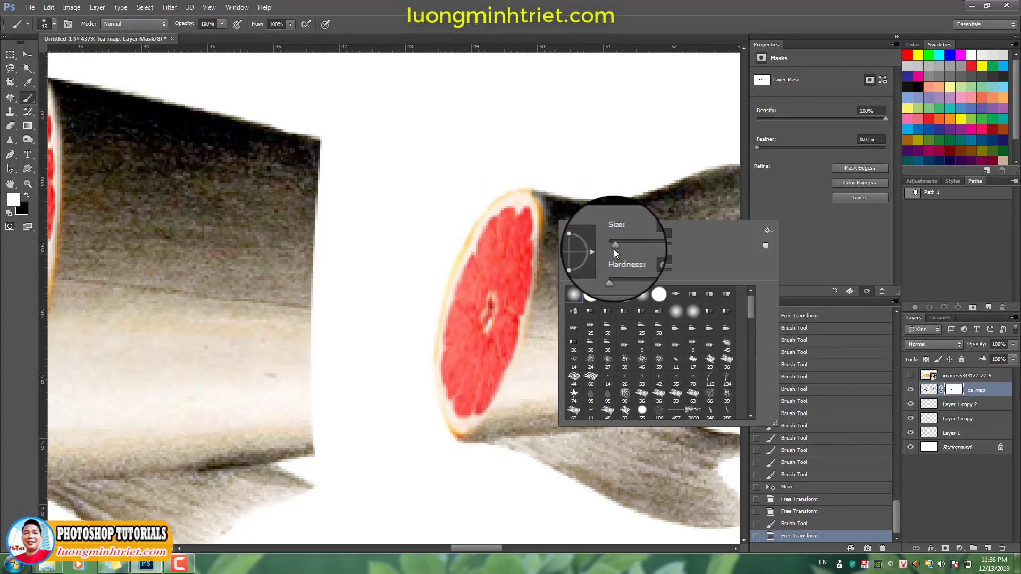
pyautogui.moveTo(614, 249); pyautogui.dragTo(612, 247)
pyautogui.click(547, 204)
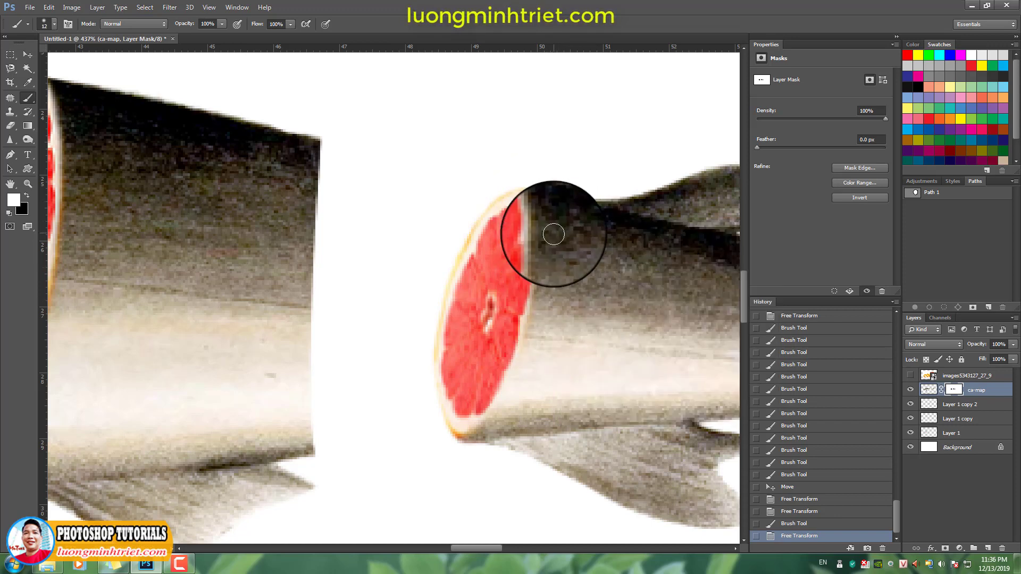
pyautogui.moveTo(552, 231)
pyautogui.mouseDown()
pyautogui.moveTo(520, 421)
pyautogui.moveTo(467, 442)
pyautogui.mouseUp()
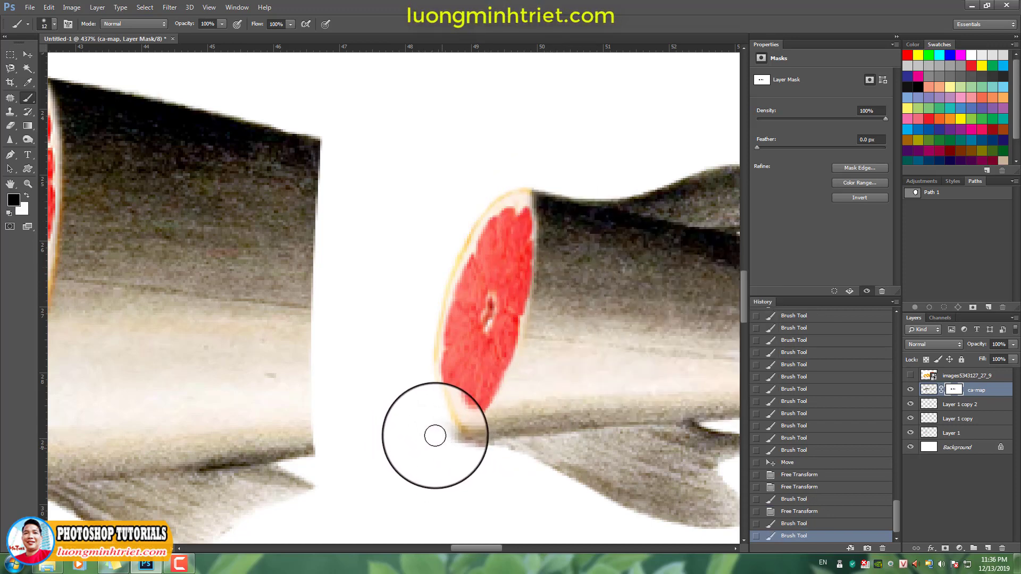
pyautogui.click(522, 197)
pyautogui.click(524, 219)
pyautogui.hotkey('ctrl', '0')
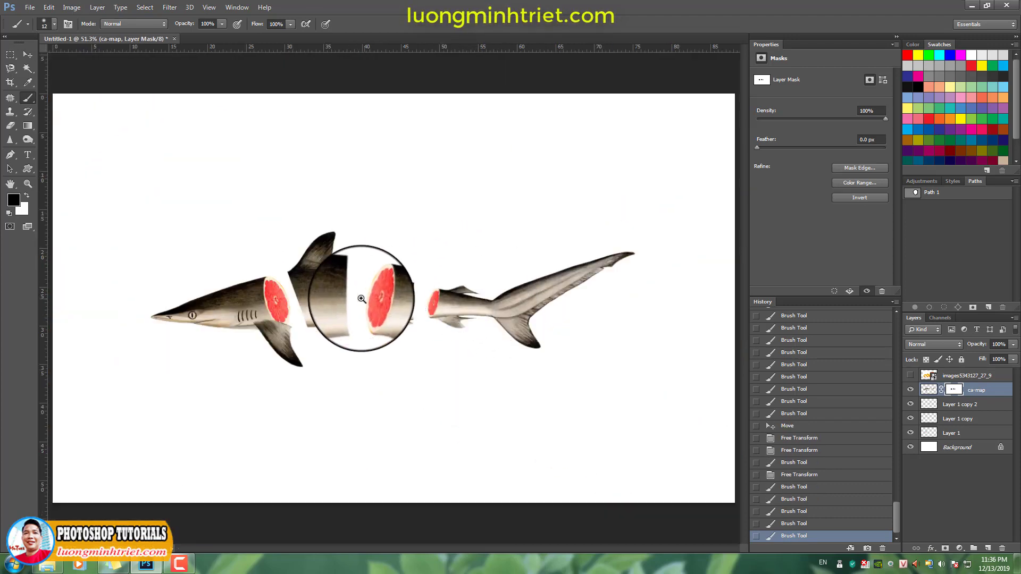
# Duplicate the grapefruit on Layer 1 copy and move the duplicate toward the dorsal-fin segment's rear cut.
pyautogui.keyDown('ctrl'); pyautogui.moveTo(353, 300); pyautogui.dragTo(368, 308); pyautogui.keyUp('ctrl')
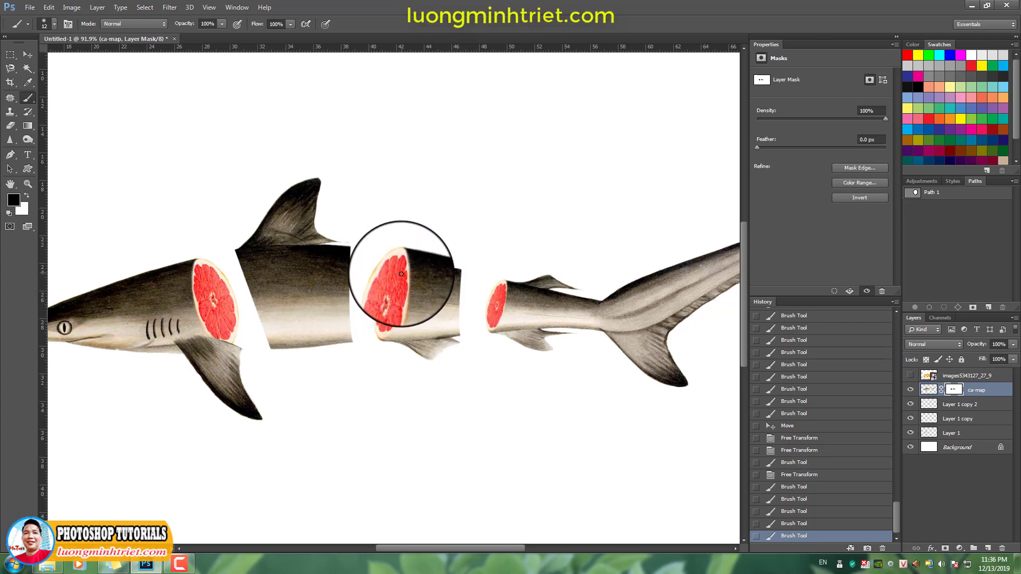
pyautogui.click(29, 55)
pyautogui.click(378, 307)
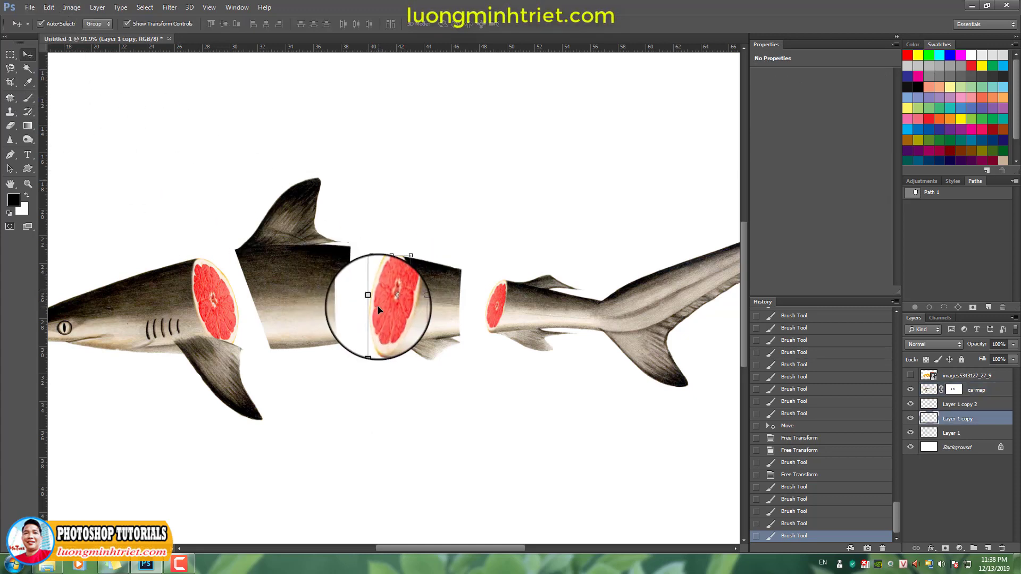
pyautogui.moveTo(374, 314)
pyautogui.keyDown('ctrl'); pyautogui.mouseDown()
pyautogui.moveTo(393, 346)
pyautogui.moveTo(383, 323)
pyautogui.moveTo(366, 324)
pyautogui.mouseUp(); pyautogui.keyUp('ctrl')
pyautogui.rightClick(371, 335)
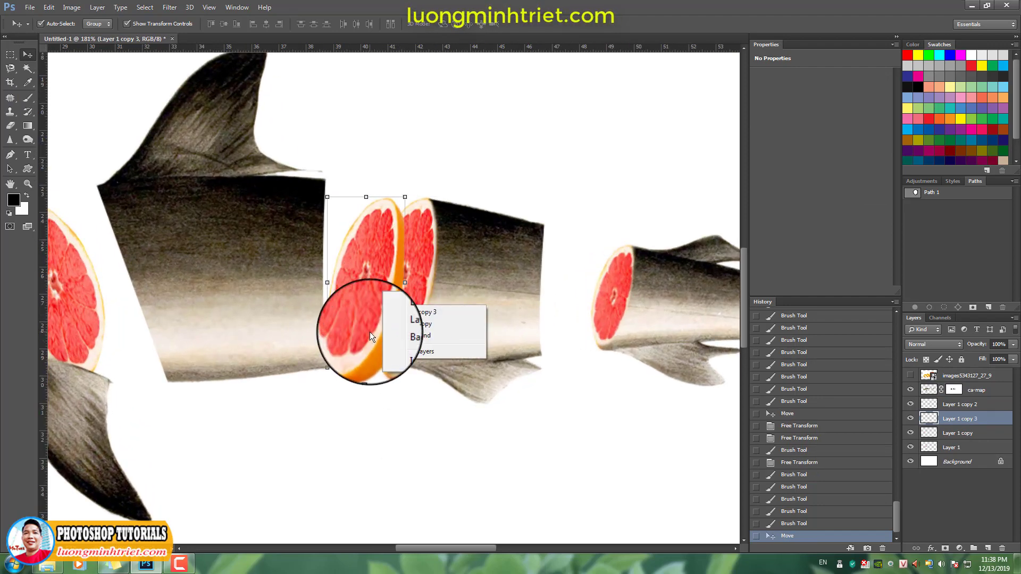
pyautogui.click(370, 333)
# Flip the grapefruit duplicate horizontally, narrow it to about 57% width and place it over the dorsal-fin segment's rear cut.
pyautogui.hotkey('ctrl', 't')
pyautogui.rightClick(388, 299)
pyautogui.click(420, 462)
pyautogui.moveTo(379, 319)
pyautogui.mouseDown()
pyautogui.moveTo(368, 318)
pyautogui.moveTo(385, 319)
pyautogui.mouseUp()
pyautogui.keyDown('alt'); pyautogui.moveTo(411, 284); pyautogui.dragTo(350, 278); pyautogui.keyUp('alt')
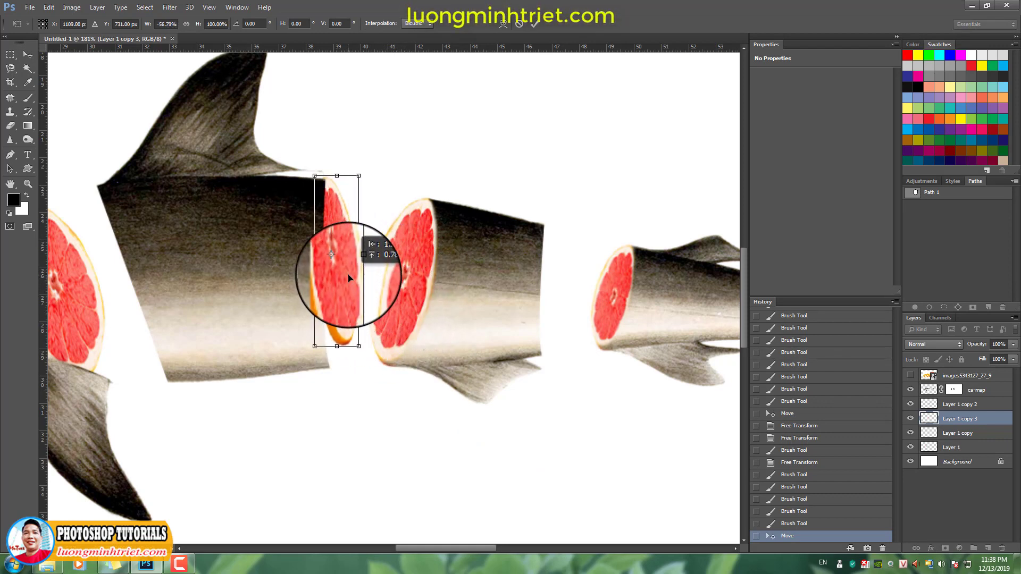
# Adjust the flipped grapefruit to about 49% width and 114% height, skewing it about 5° to match the dorsal-fin segment's rear cut.
pyautogui.moveTo(359, 354); pyautogui.dragTo(330, 372)
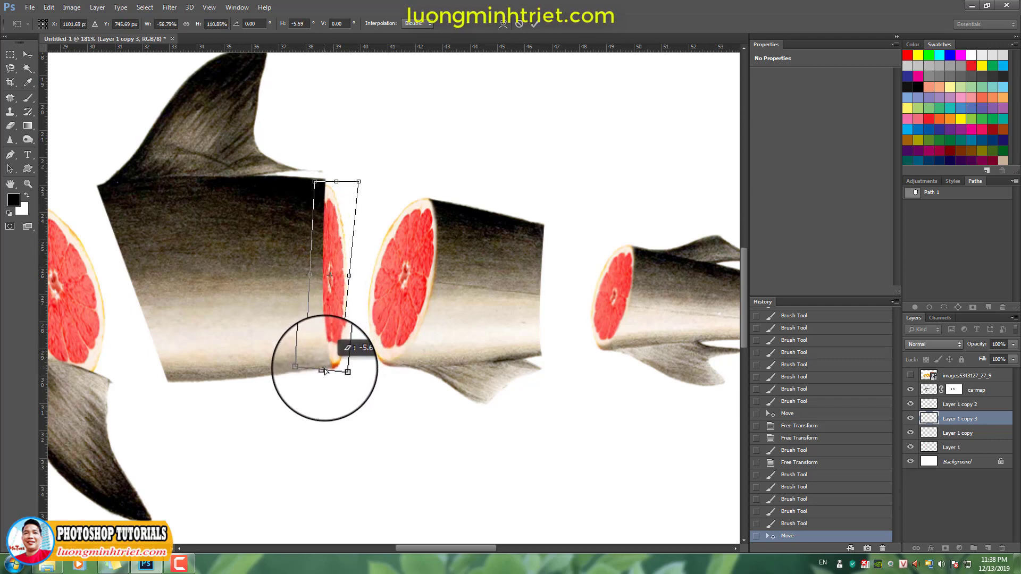
pyautogui.scroll(3, 308, 205)
pyautogui.moveTo(352, 169); pyautogui.dragTo(347, 161)
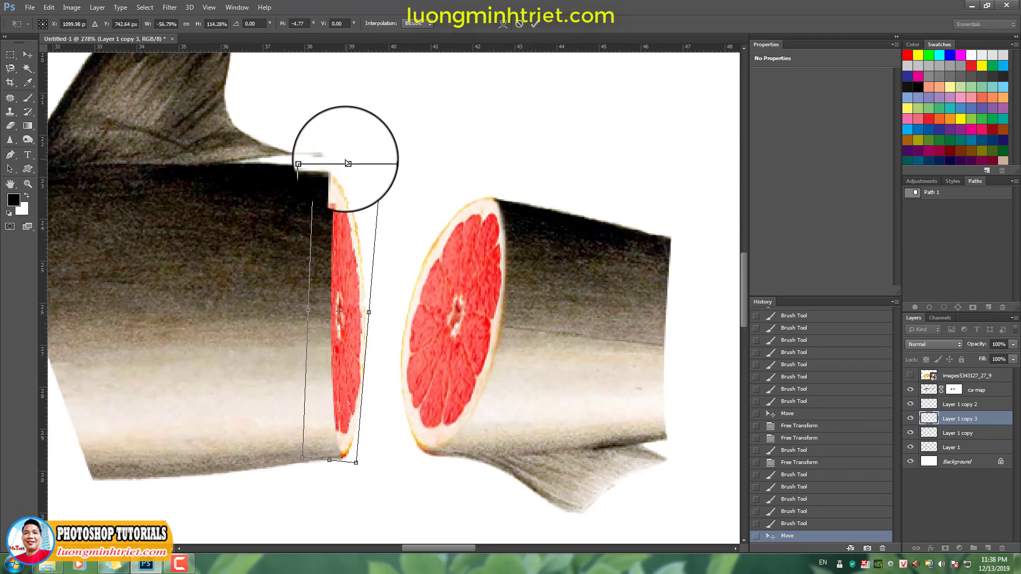
pyautogui.moveTo(313, 313); pyautogui.dragTo(319, 306)
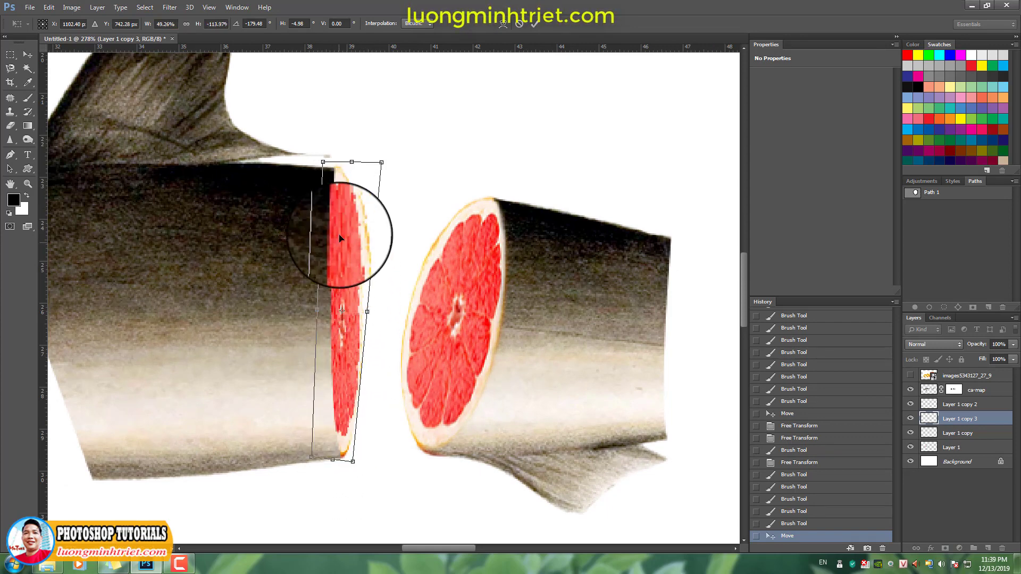
pyautogui.press('Return')
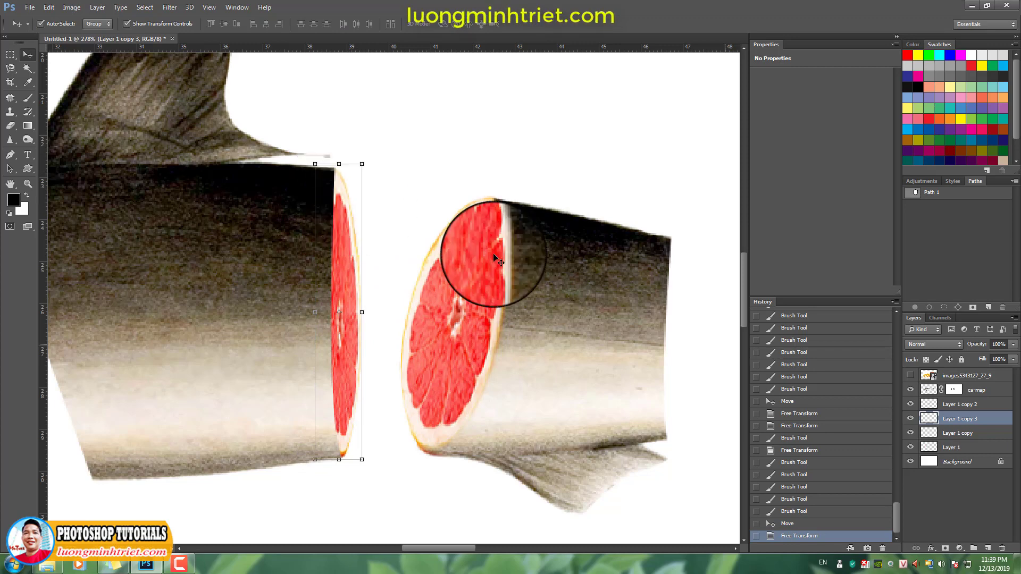
# Paint black on ca-map's layer mask along the dorsal-fin segment's rear cut to uncover the grapefruit flesh.
pyautogui.click(953, 390)
pyautogui.press('b')
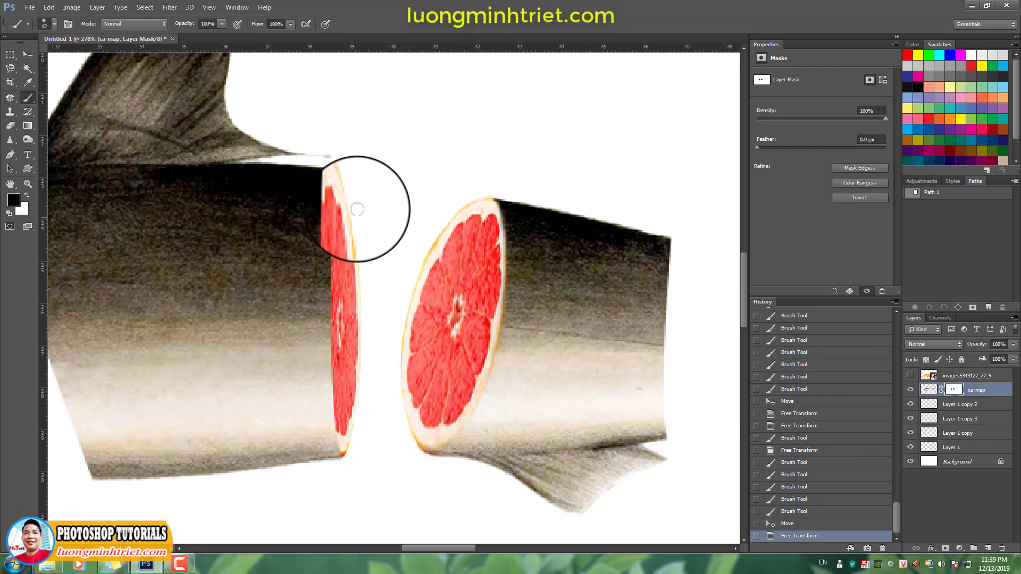
pyautogui.moveTo(334, 180); pyautogui.dragTo(337, 300)
pyautogui.moveTo(342, 274); pyautogui.dragTo(332, 218)
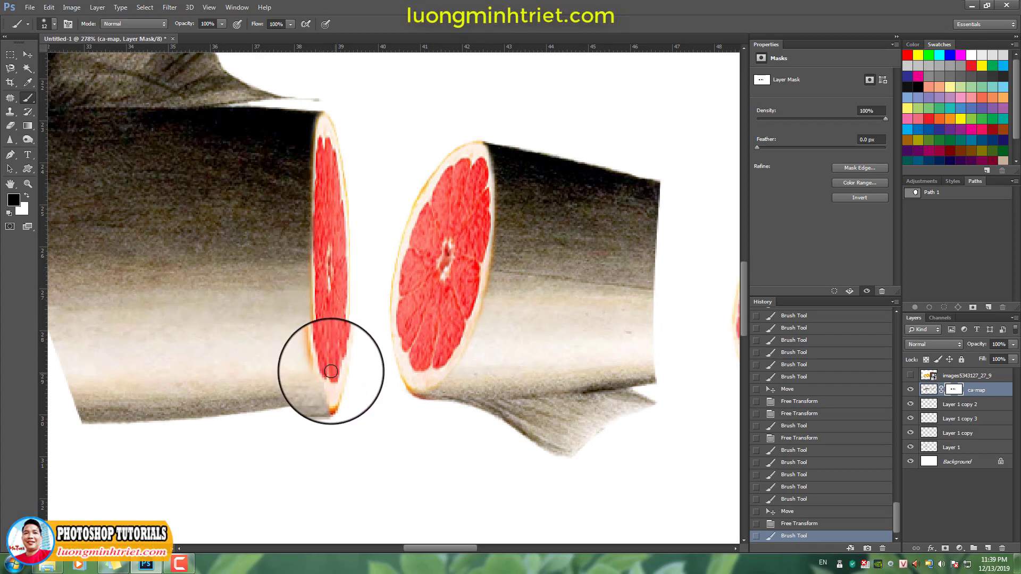
pyautogui.moveTo(317, 260)
pyautogui.mouseDown()
pyautogui.moveTo(325, 120)
pyautogui.moveTo(315, 210)
pyautogui.moveTo(323, 301)
pyautogui.mouseUp()
pyautogui.moveTo(322, 153); pyautogui.dragTo(322, 319)
# Touch up ca-map's mask beside the dorsal-fin segment's rear cut, restoring skin over the orange rind and cleaning the lower tip.
pyautogui.press('x')
pyautogui.moveTo(315, 128)
pyautogui.mouseDown()
pyautogui.moveTo(308, 118)
pyautogui.moveTo(298, 137)
pyautogui.mouseUp()
pyautogui.moveTo(291, 138); pyautogui.dragTo(299, 245)
pyautogui.moveTo(301, 280); pyautogui.dragTo(292, 183)
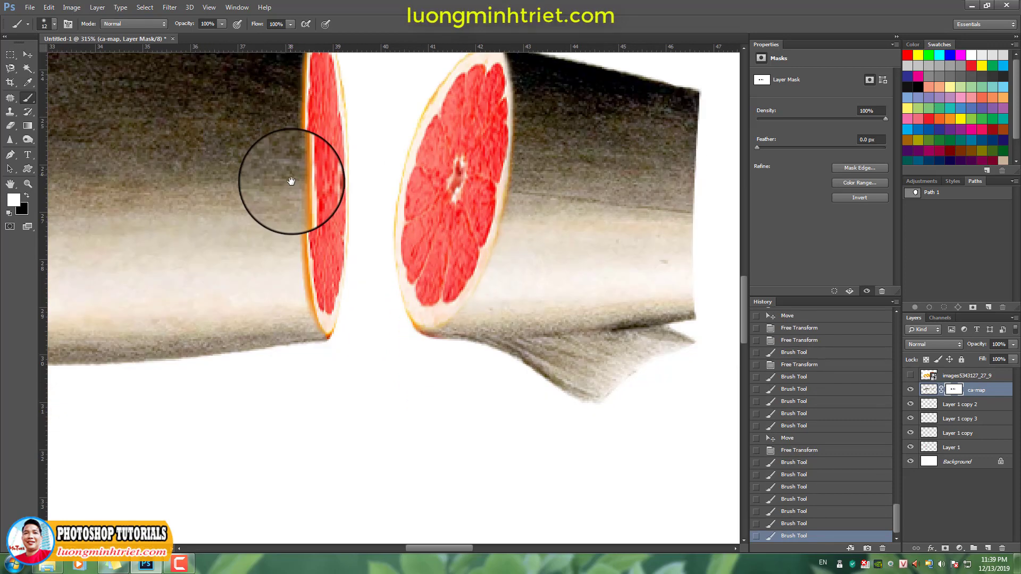
pyautogui.moveTo(292, 118); pyautogui.dragTo(292, 204)
pyautogui.moveTo(295, 169); pyautogui.dragTo(309, 328)
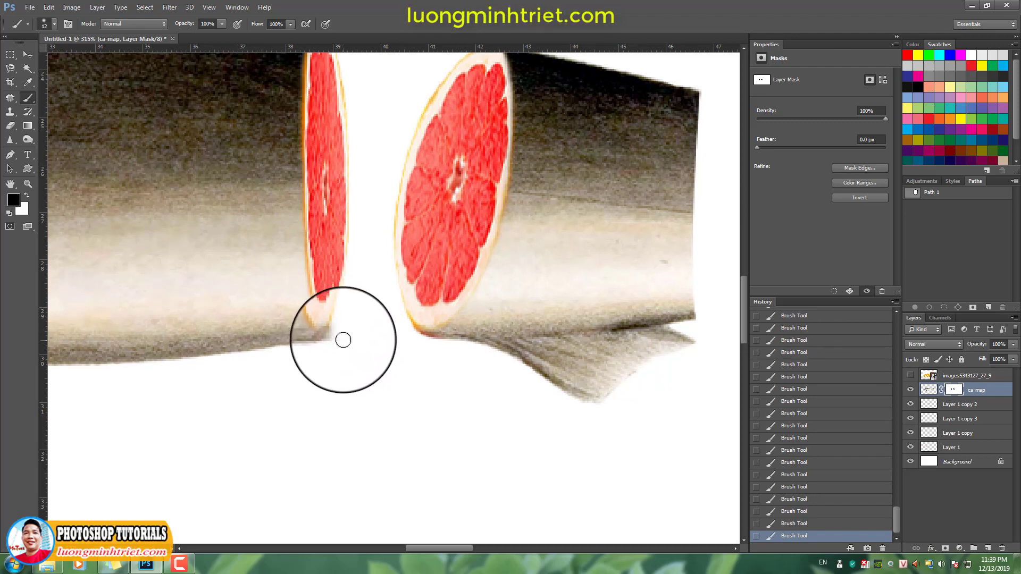
pyautogui.moveTo(340, 345); pyautogui.dragTo(555, 299)
# Duplicate the grapefruit slice, scale it to about 69% and place it over the pelvic-fin segment's rear cut.
pyautogui.scroll(3, 434, 279)
pyautogui.press('v')
pyautogui.scroll(5, 556, 299)
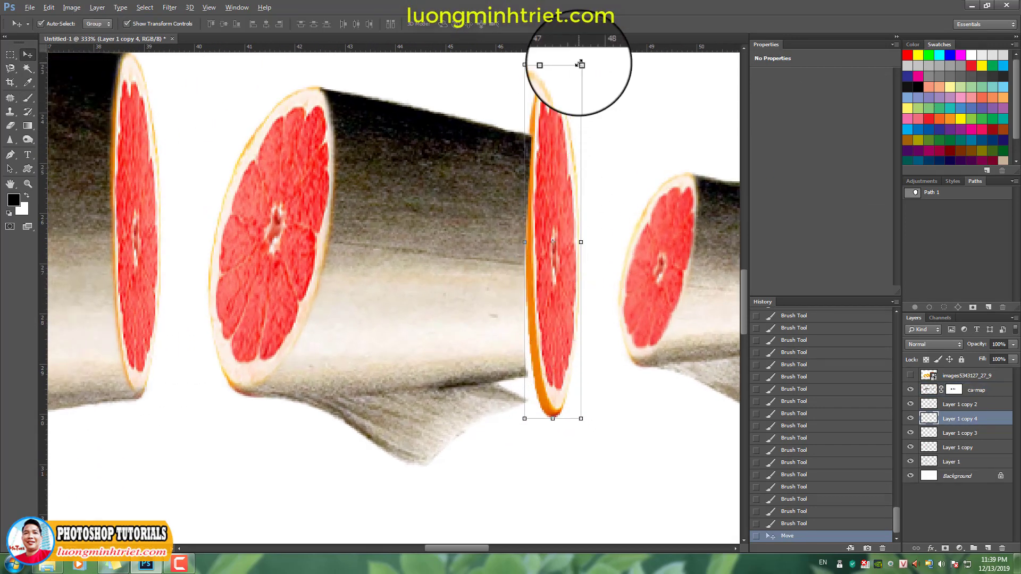
pyautogui.moveTo(580, 64); pyautogui.dragTo(565, 119)
pyautogui.moveTo(556, 295)
pyautogui.mouseDown()
pyautogui.moveTo(547, 286)
pyautogui.moveTo(537, 299)
pyautogui.mouseUp()
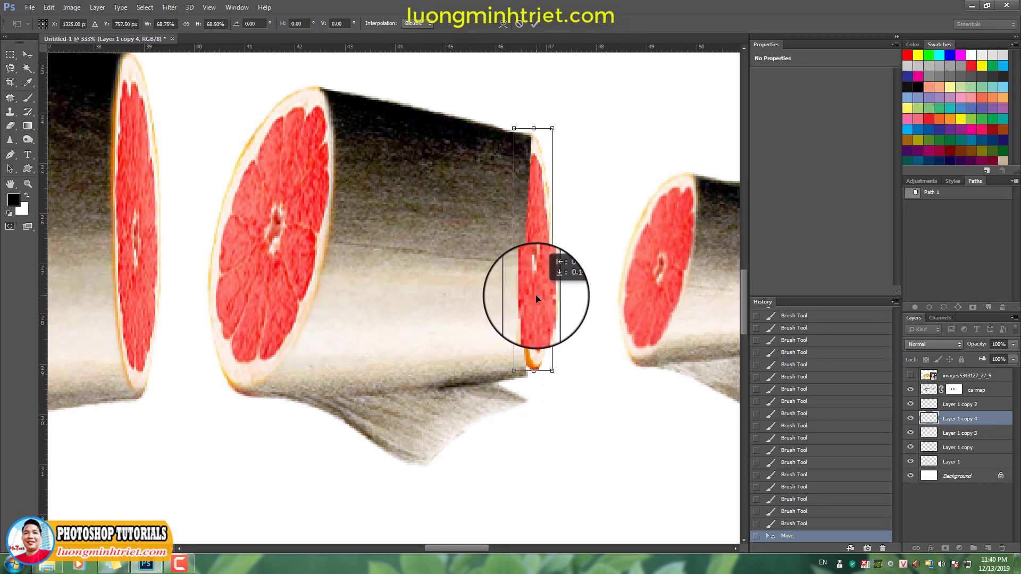
# Fit the grapefruit duplicate to the pelvic-fin segment's rear cut at about 58% width and 68% height, skewed about -2°.
pyautogui.press('Left')
pyautogui.press('Left')
pyautogui.press('Left')
pyautogui.press('Left')
pyautogui.press('Up')
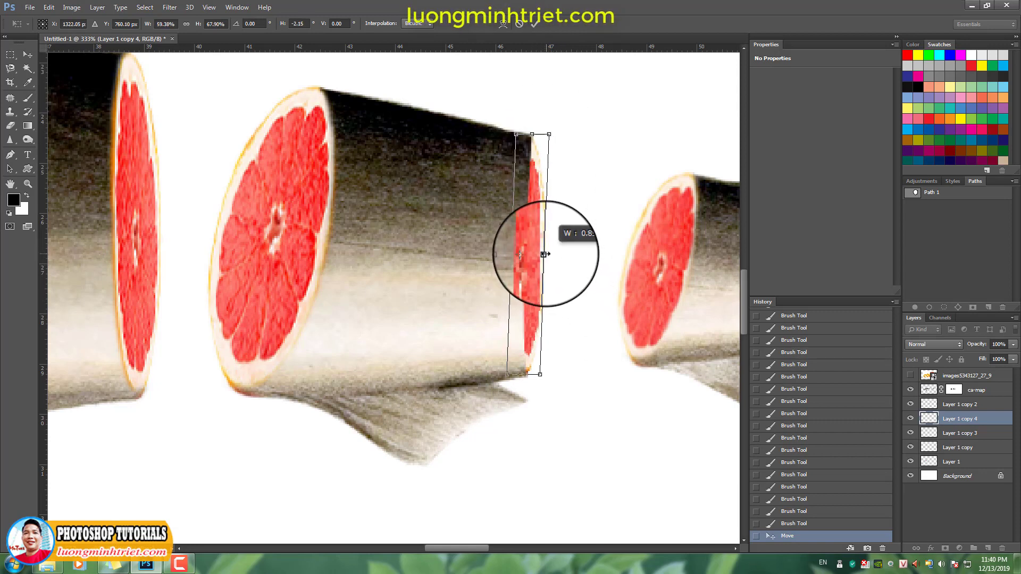
pyautogui.moveTo(523, 377); pyautogui.dragTo(522, 377)
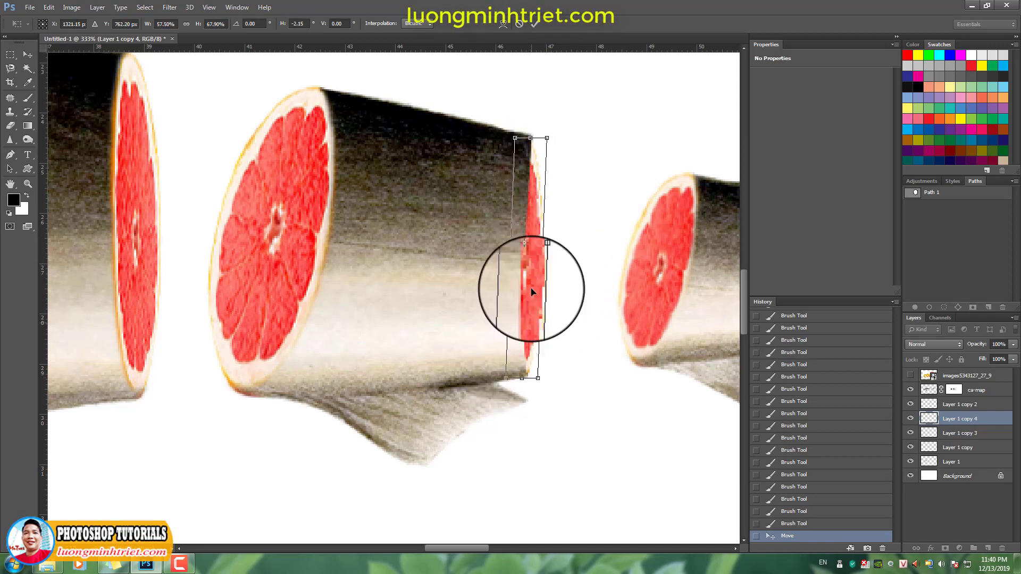
pyautogui.press('Return')
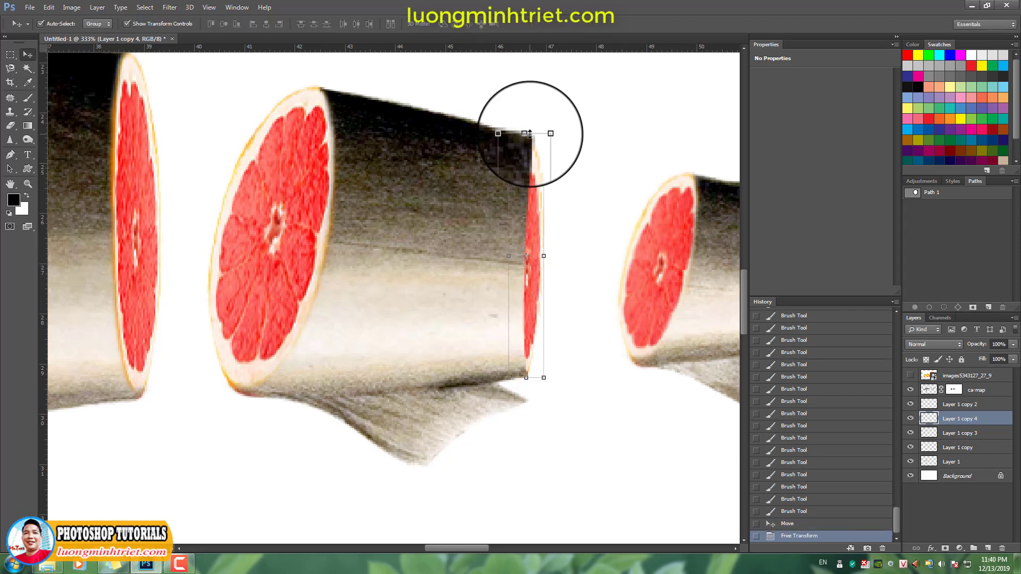
# Paint ca-map's layer mask along the pelvic-fin segment's rear cut, uncovering the grapefruit in black and restoring skin over the rind in white.
pyautogui.click(953, 390)
pyautogui.press('e')
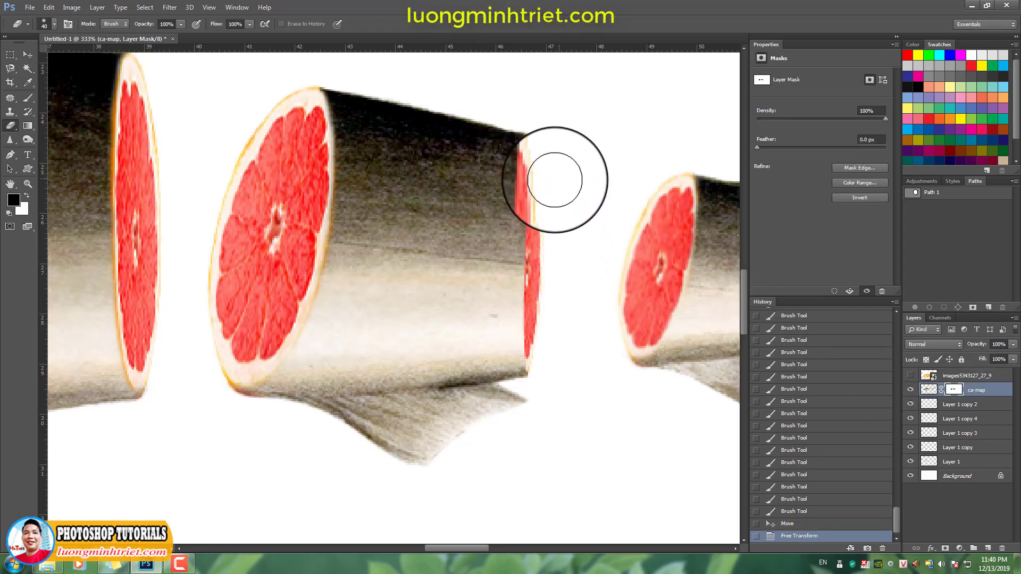
pyautogui.click(28, 97)
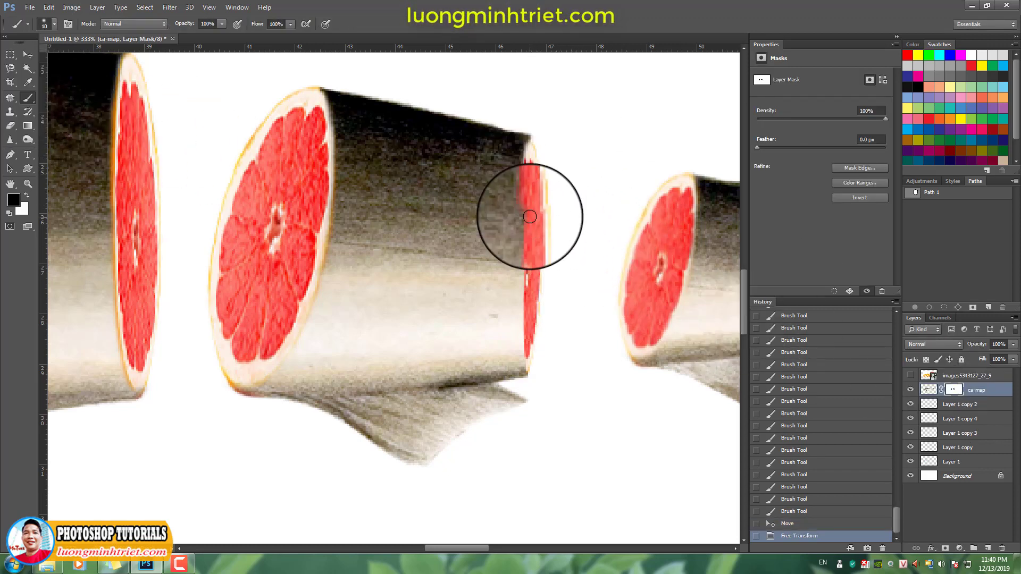
pyautogui.moveTo(530, 216); pyautogui.dragTo(536, 303)
pyautogui.moveTo(532, 171); pyautogui.dragTo(529, 339)
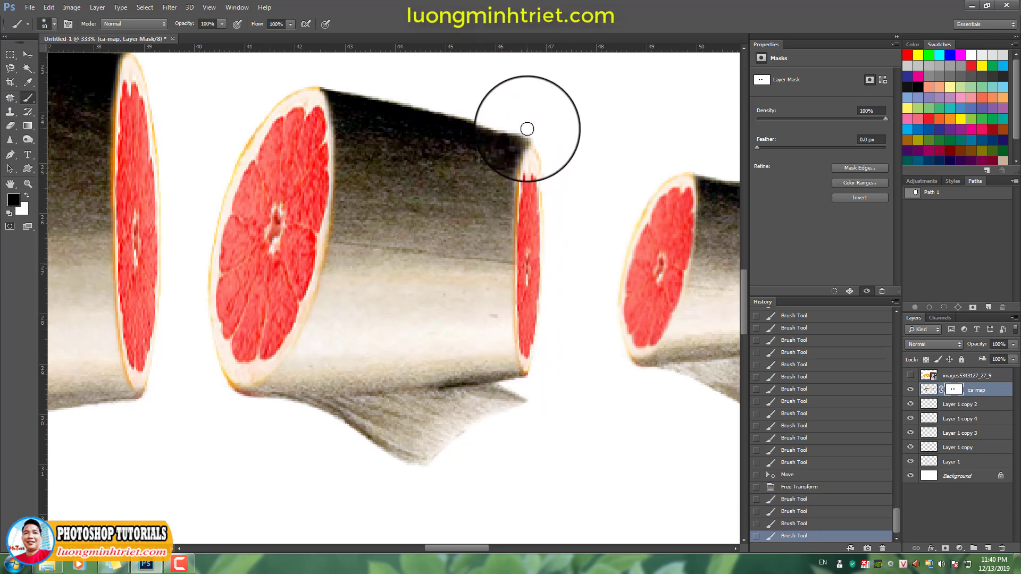
pyautogui.moveTo(524, 165)
pyautogui.mouseDown()
pyautogui.moveTo(520, 299)
pyautogui.moveTo(531, 362)
pyautogui.mouseUp()
pyautogui.click(529, 368)
pyautogui.press('x')
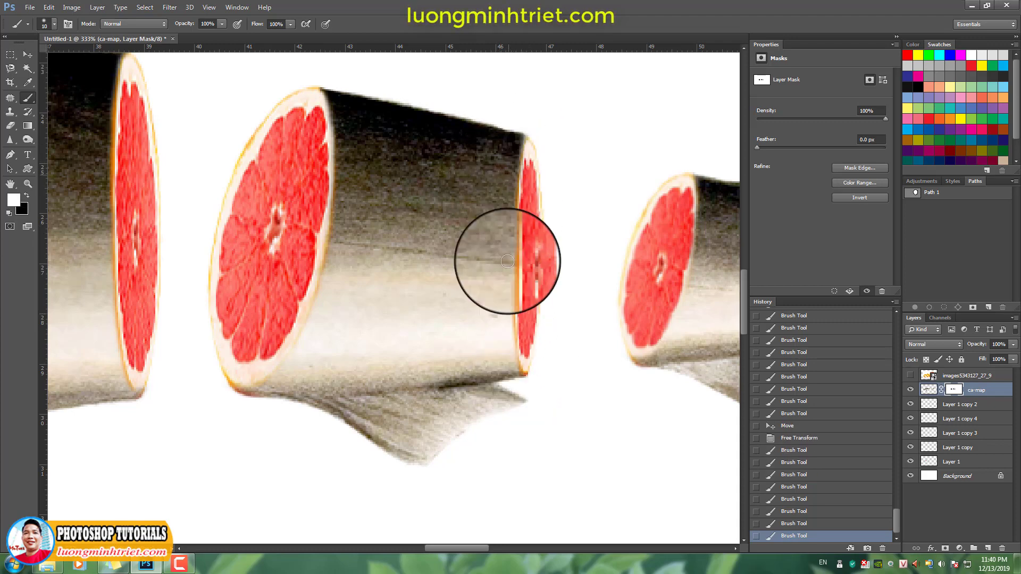
pyautogui.moveTo(510, 323)
pyautogui.mouseDown()
pyautogui.moveTo(526, 379)
pyautogui.moveTo(498, 399)
pyautogui.mouseUp()
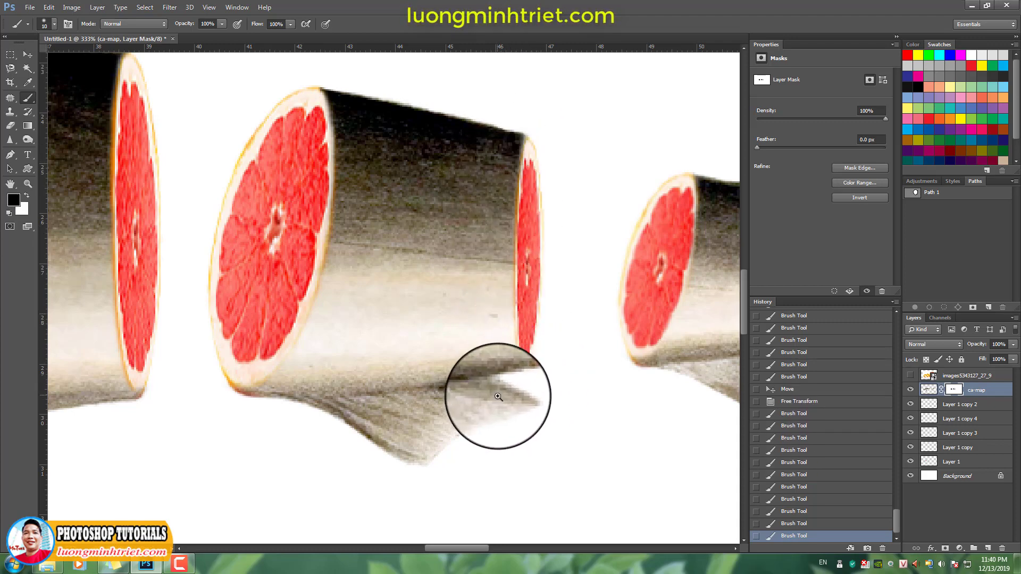
# Review the whole shark composite and inspect the grapefruit-filled cuts up close.
pyautogui.scroll(-9, 471, 367)
pyautogui.moveTo(472, 363)
pyautogui.mouseDown()
pyautogui.moveTo(458, 342)
pyautogui.moveTo(477, 266)
pyautogui.mouseUp()
pyautogui.scroll(-1, 480, 282)
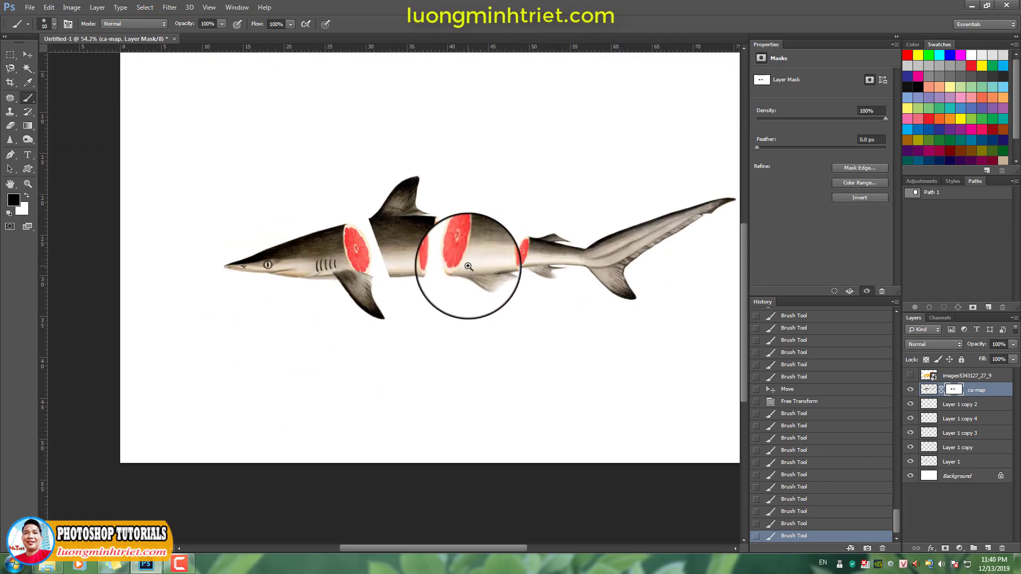
pyautogui.scroll(5, 492, 260)
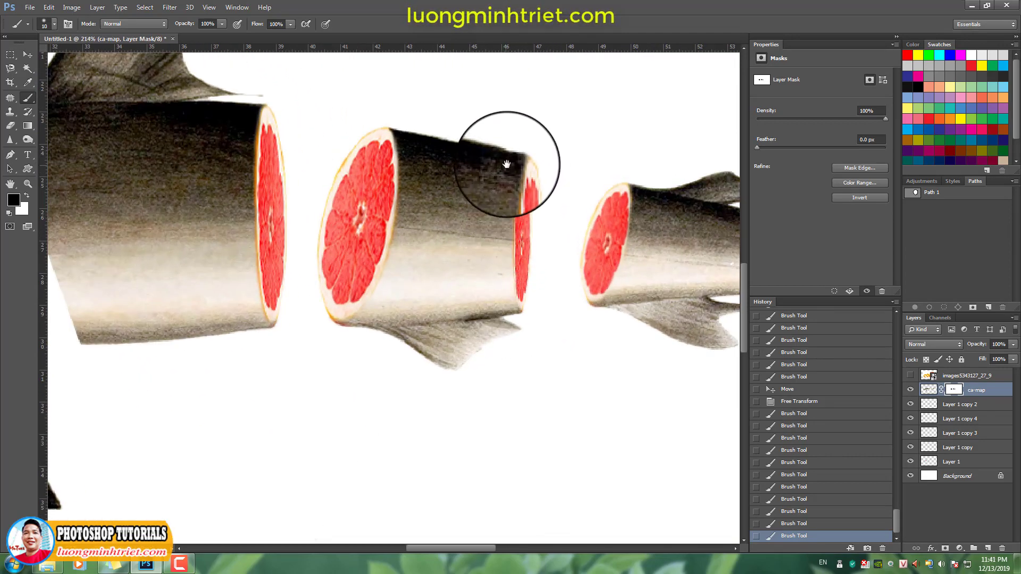
pyautogui.scroll(-4, 507, 164)
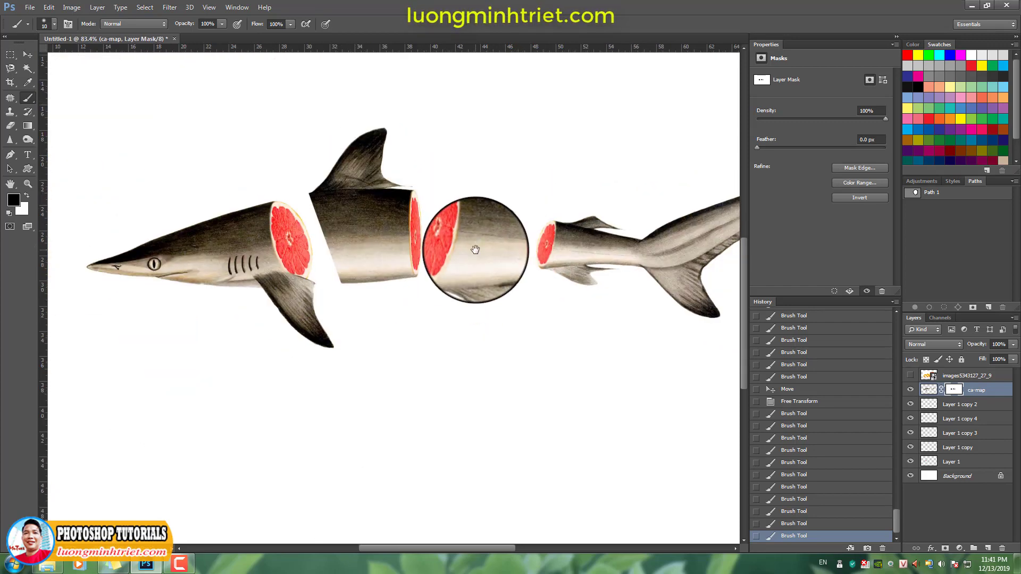
pyautogui.scroll(-1, 429, 222)
pyautogui.scroll(2, 410, 230)
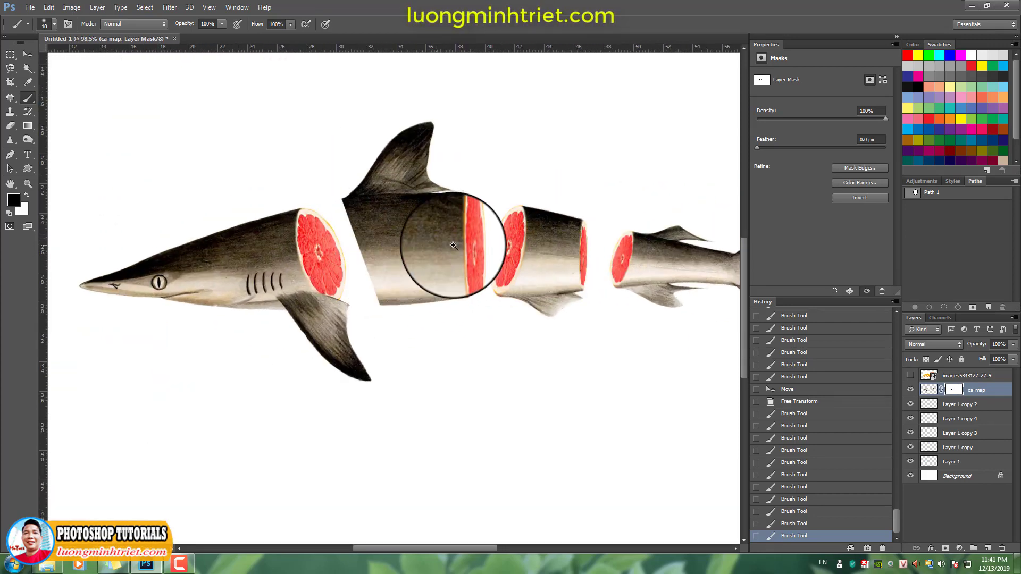
pyautogui.scroll(2, 452, 244)
# Duplicate the grapefruit, narrow it to about 42% width and rotate it about -28.5° over the dorsal-fin segment's front cut.
pyautogui.press('v')
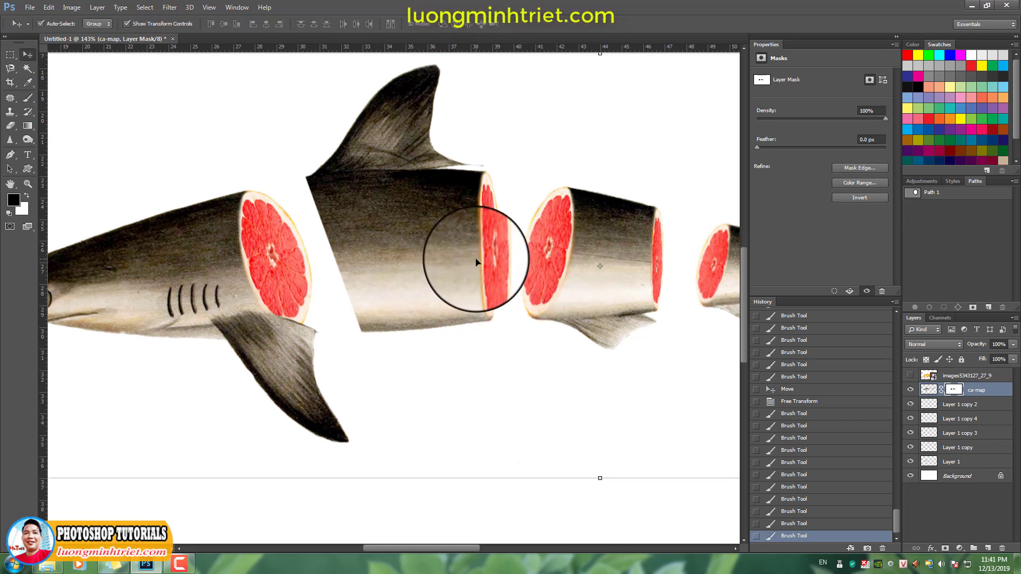
pyautogui.moveTo(545, 268); pyautogui.dragTo(254, 263)
pyautogui.moveTo(318, 200); pyautogui.dragTo(309, 166)
pyautogui.moveTo(270, 232); pyautogui.dragTo(322, 255)
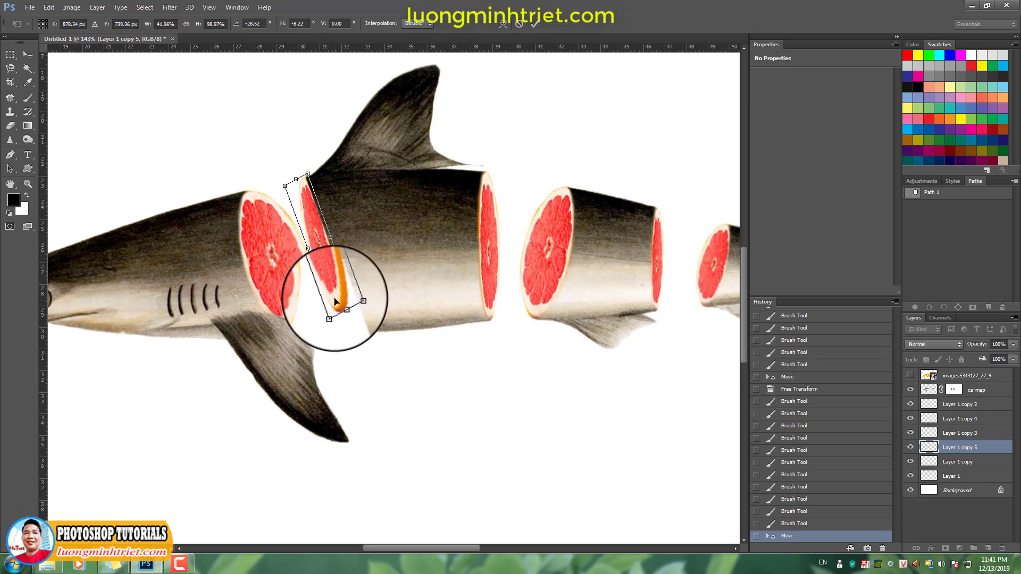
# Adjust the grapefruit on the dorsal-fin segment's front cut to about 36% width and 122% height, rotated -29.6° and skewed -5.8°.
pyautogui.moveTo(358, 336); pyautogui.dragTo(362, 330)
pyautogui.moveTo(298, 211); pyautogui.dragTo(319, 255)
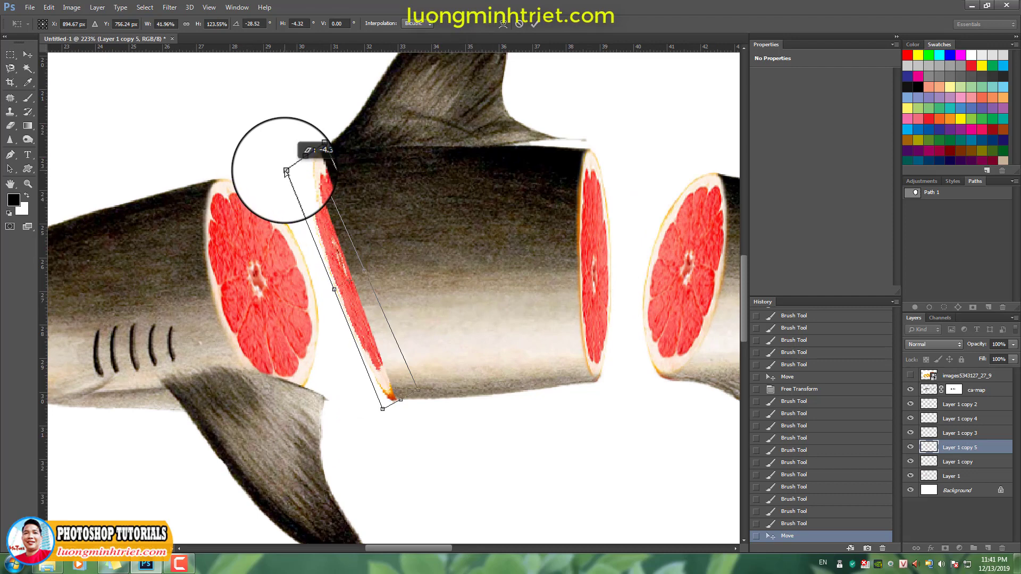
pyautogui.moveTo(299, 164); pyautogui.dragTo(301, 164)
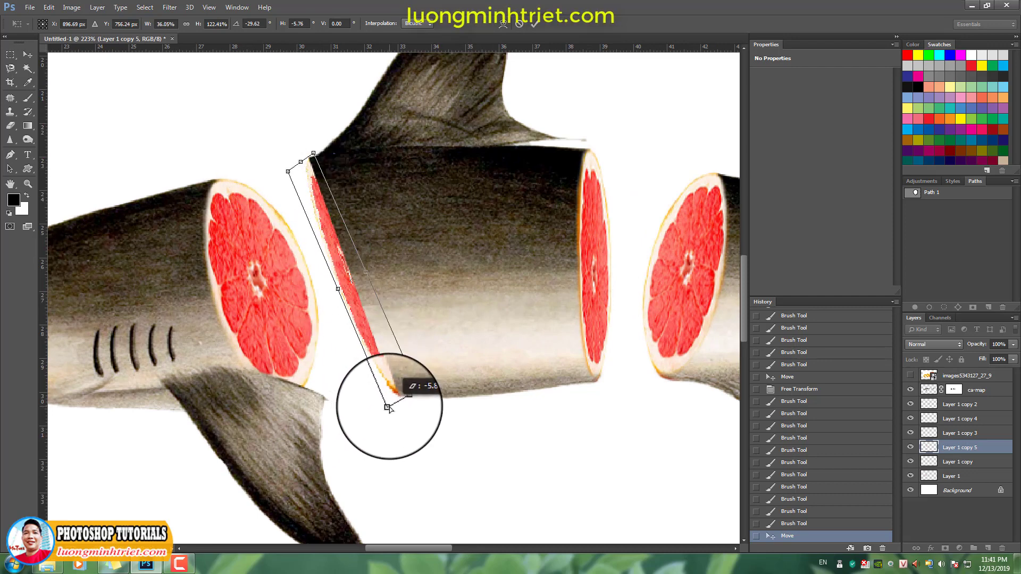
pyautogui.press('Return')
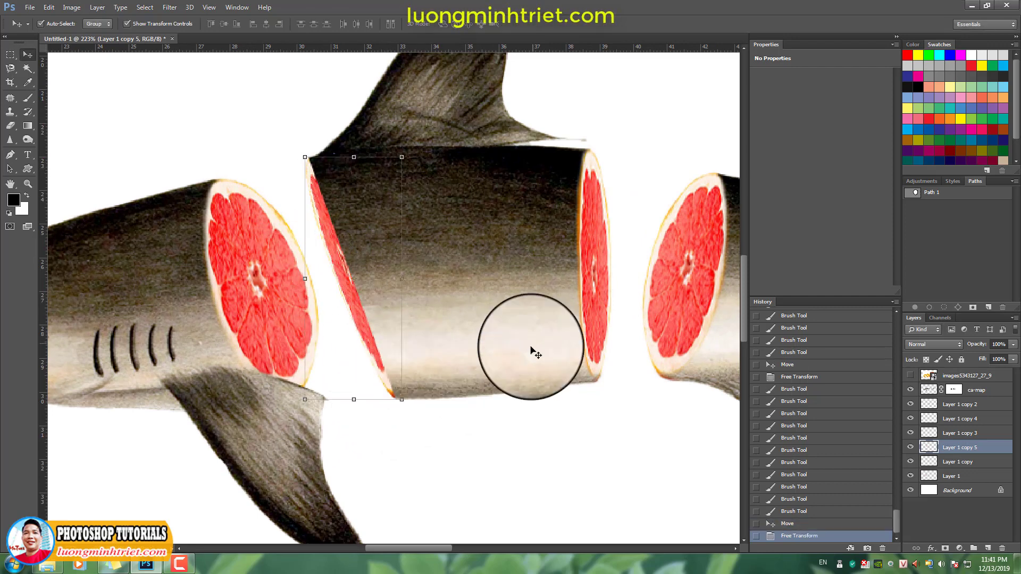
# Paint black on ca-map's layer mask along the dorsal-fin segment's front cut to uncover the grapefruit flesh.
pyautogui.click(456, 261)
pyautogui.click(952, 391)
pyautogui.click(29, 101)
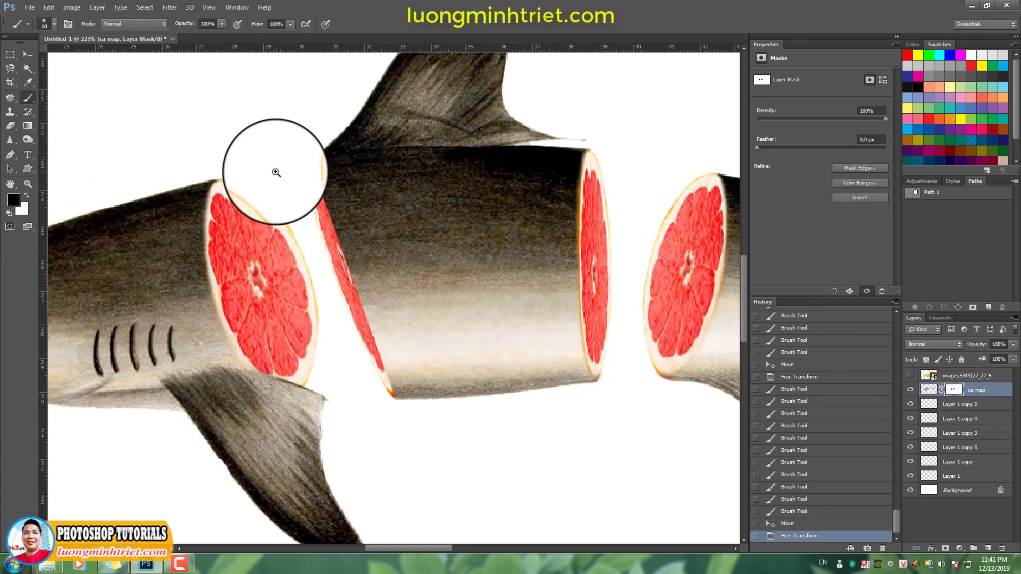
pyautogui.scroll(4, 278, 174)
pyautogui.moveTo(325, 163)
pyautogui.mouseDown()
pyautogui.moveTo(326, 193)
pyautogui.moveTo(366, 269)
pyautogui.moveTo(335, 189)
pyautogui.moveTo(373, 274)
pyautogui.moveTo(420, 423)
pyautogui.mouseUp()
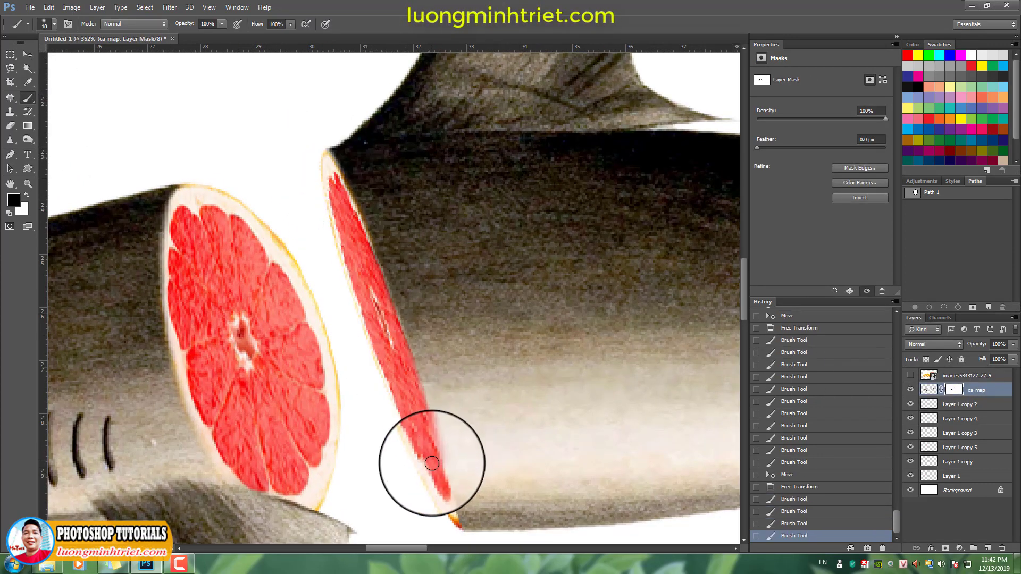
pyautogui.moveTo(432, 464); pyautogui.dragTo(411, 369)
pyautogui.moveTo(410, 340)
pyautogui.mouseDown()
pyautogui.moveTo(419, 382)
pyautogui.moveTo(415, 323)
pyautogui.moveTo(382, 239)
pyautogui.mouseUp()
pyautogui.moveTo(395, 289); pyautogui.dragTo(406, 373)
pyautogui.moveTo(405, 354)
pyautogui.mouseDown()
pyautogui.moveTo(339, 198)
pyautogui.moveTo(347, 211)
pyautogui.mouseUp()
# Paint white on ca-map's mask beside the dorsal-fin segment's front cut to restore skin over the orange rind, and clean up the lower tip.
pyautogui.press('x')
pyautogui.moveTo(330, 171)
pyautogui.mouseDown()
pyautogui.moveTo(354, 182)
pyautogui.moveTo(403, 291)
pyautogui.moveTo(396, 271)
pyautogui.mouseUp()
pyautogui.moveTo(437, 396); pyautogui.dragTo(416, 277)
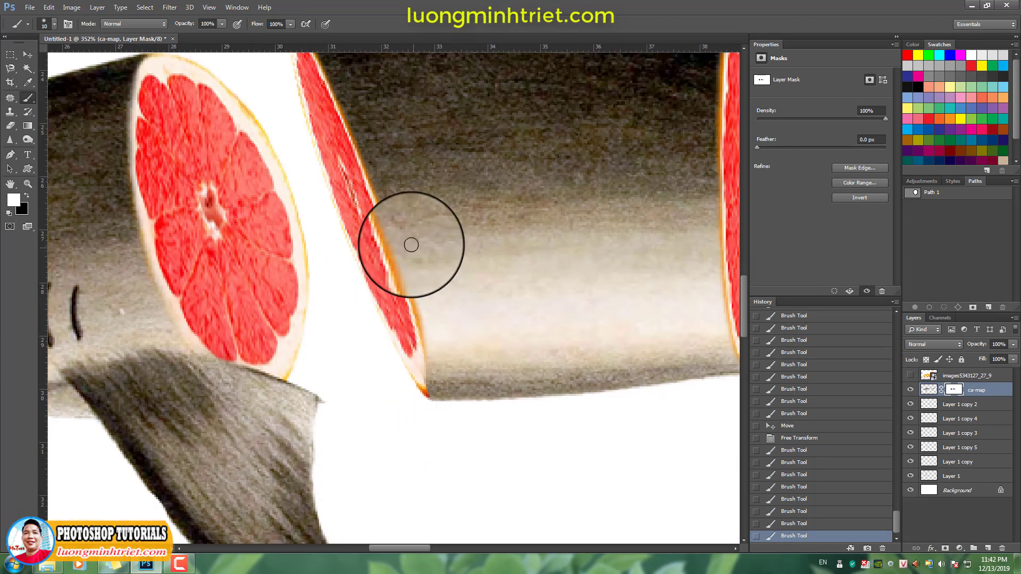
pyautogui.moveTo(397, 216); pyautogui.dragTo(435, 392)
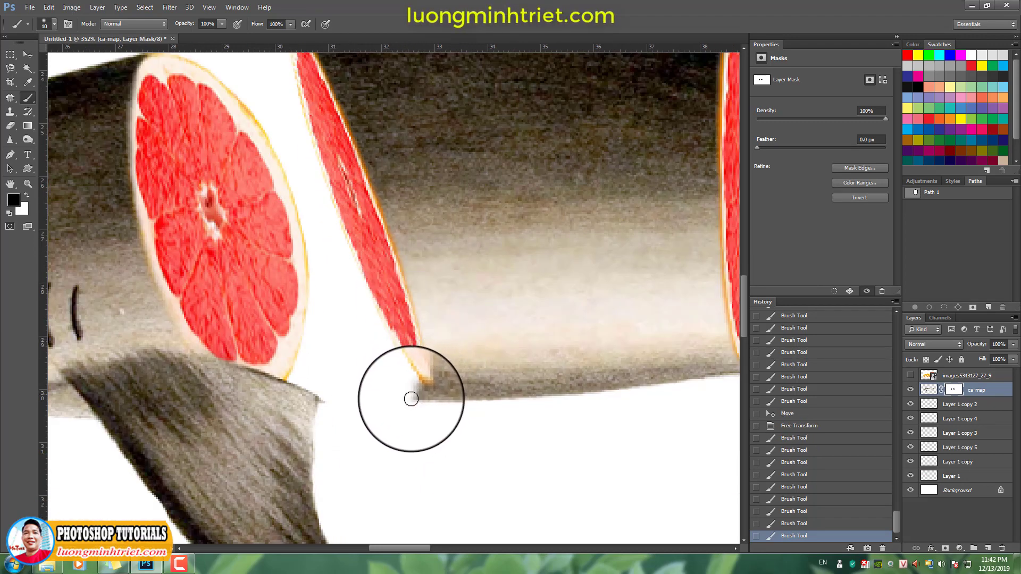
pyautogui.hotkey('ctrl', '0')
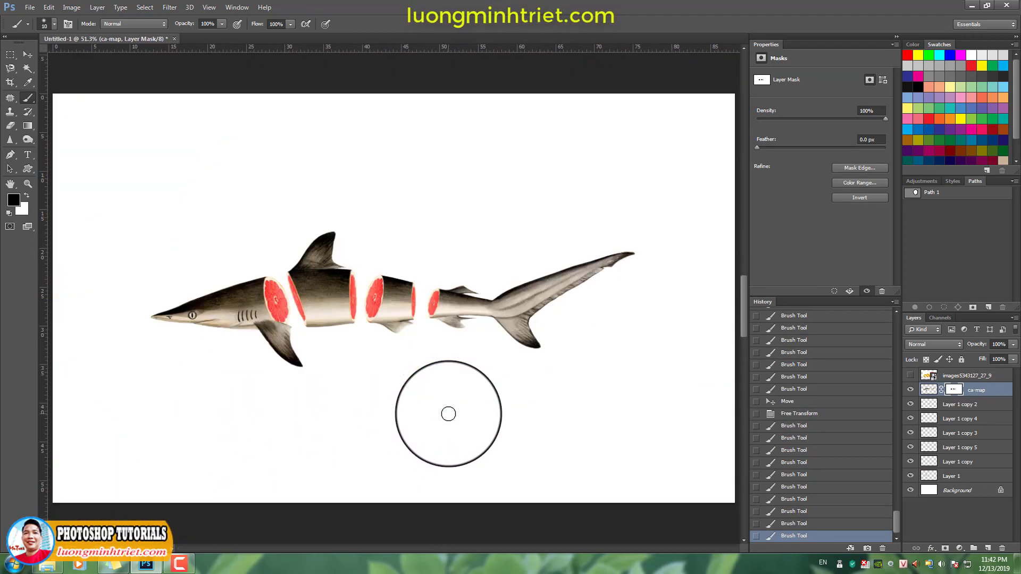
pyautogui.moveTo(306, 305); pyautogui.dragTo(324, 290)
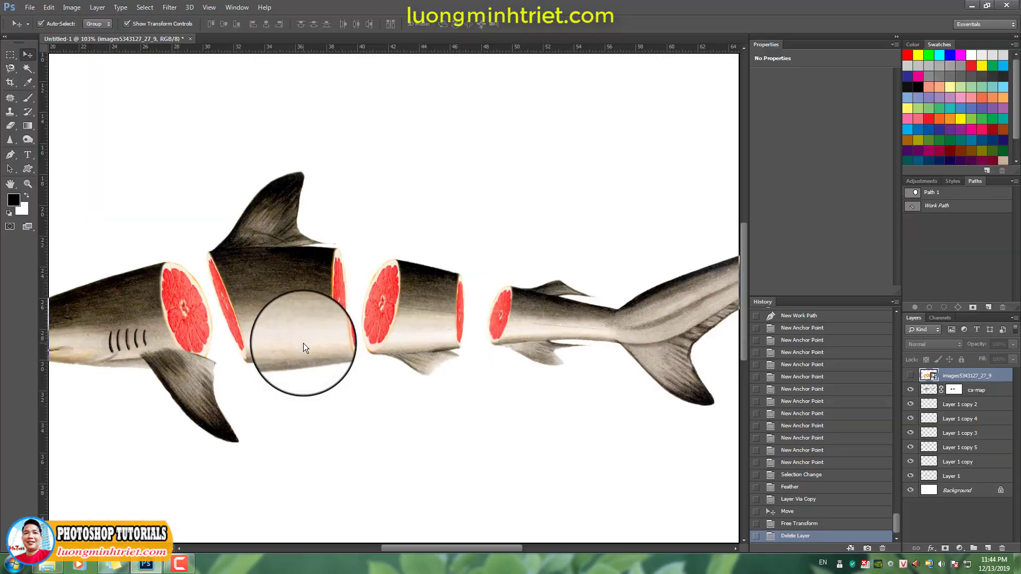
# Place the orange peel image cam in the document and enlarge it to span the middle of the shark.
pyautogui.moveTo(303, 343); pyautogui.dragTo(336, 351)
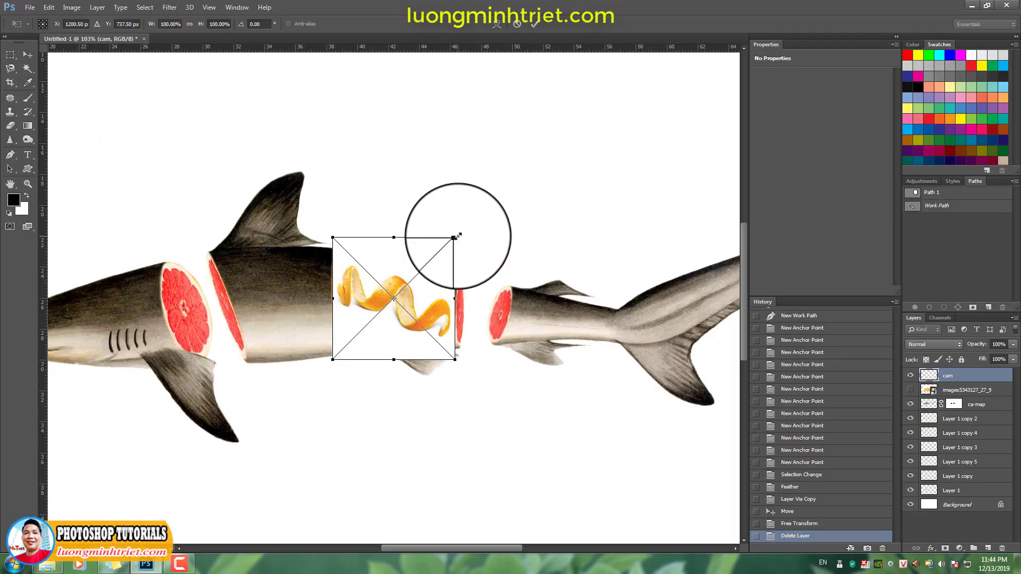
pyautogui.moveTo(454, 237); pyautogui.dragTo(562, 131)
pyautogui.press('Return')
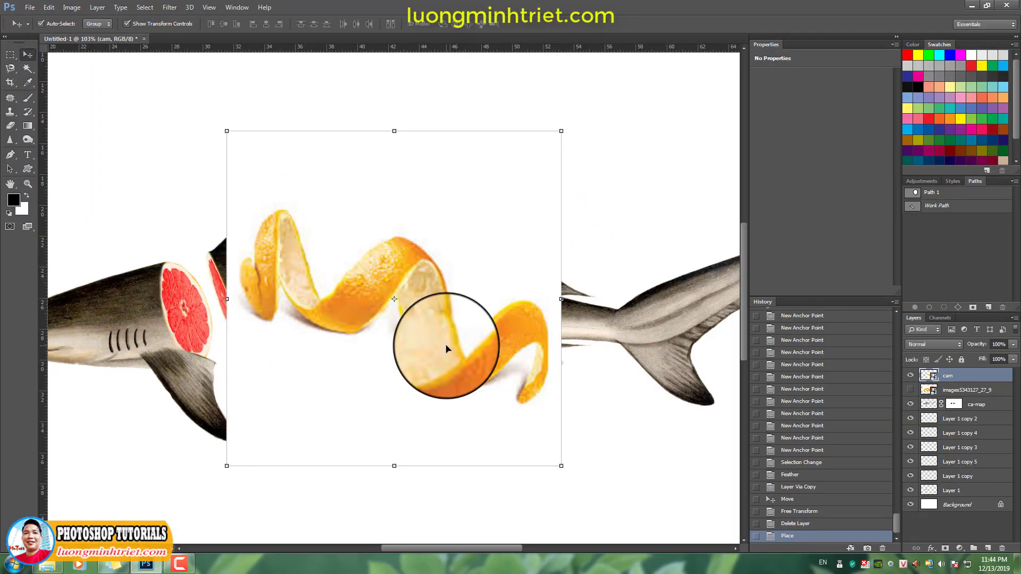
# Start a Pen path along the upper edge of the peel's middle curl, down to the notch before the last curl.
pyautogui.press('p')
pyautogui.click(317, 282)
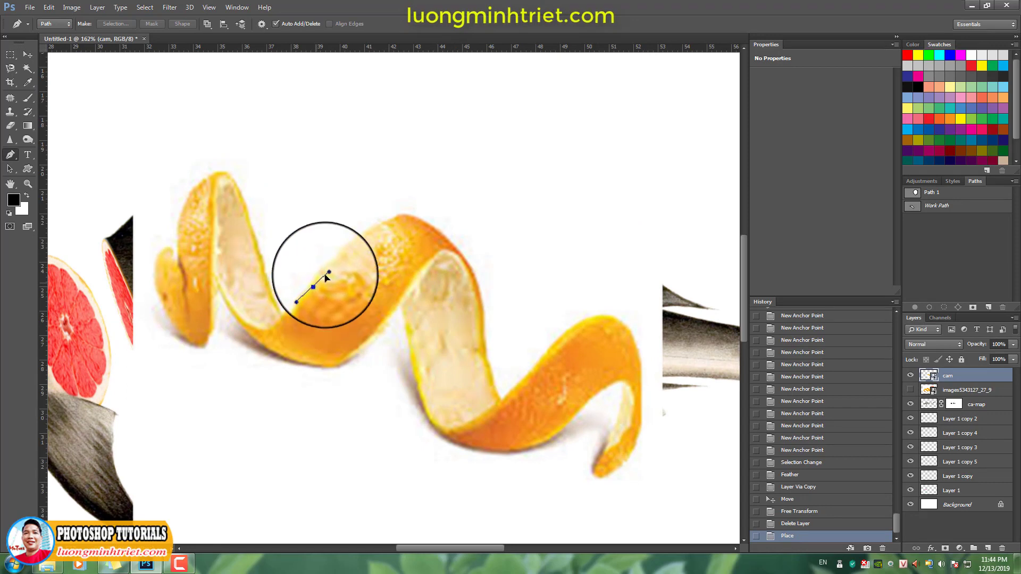
pyautogui.click(379, 226)
pyautogui.moveTo(408, 218); pyautogui.dragTo(420, 220)
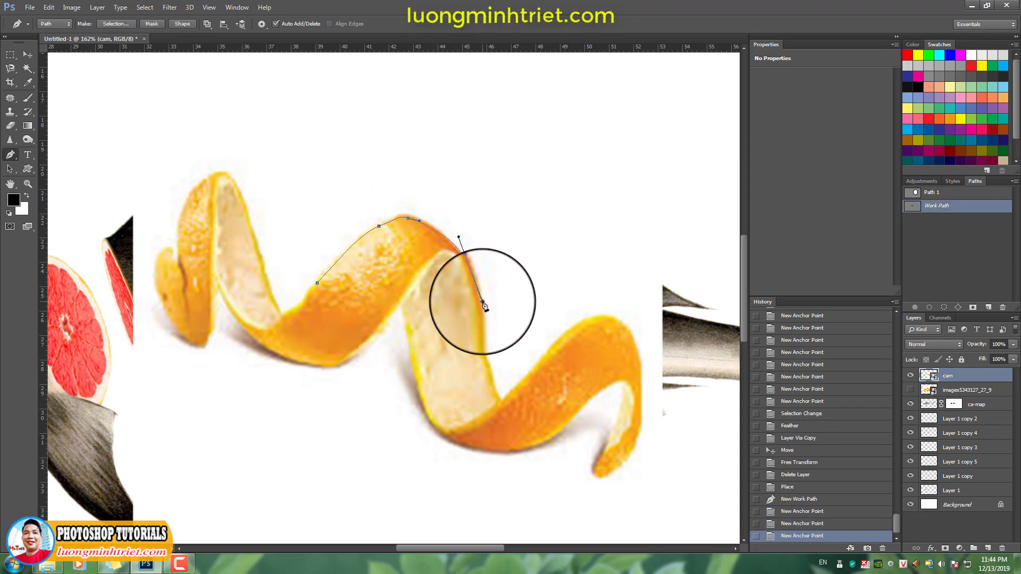
pyautogui.moveTo(488, 367); pyautogui.dragTo(489, 372)
pyautogui.click(491, 404)
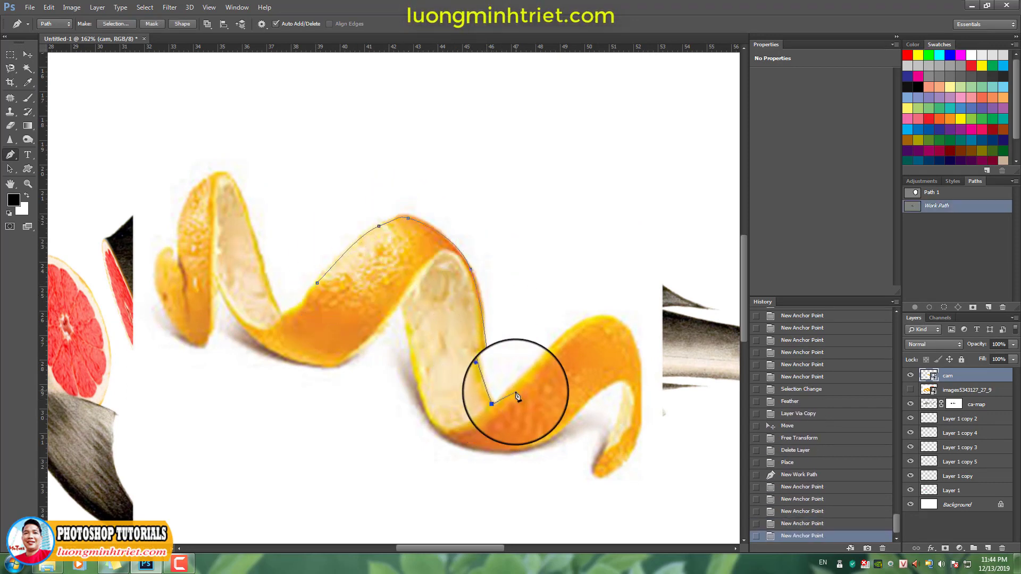
# Continue the Pen path across the last curl and back along the peel's lower edge to the path's start.
pyautogui.click(586, 398)
pyautogui.click(558, 432)
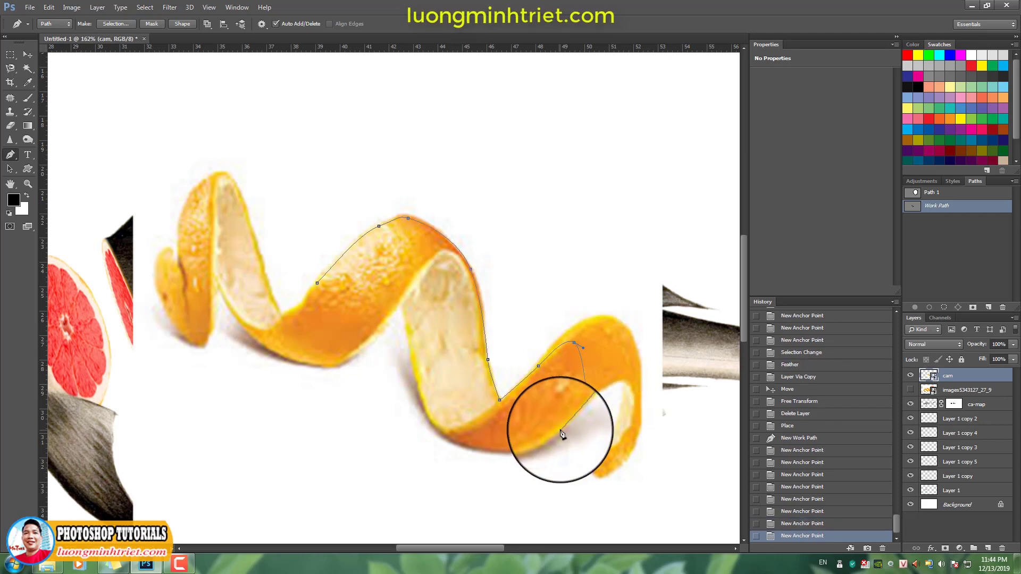
pyautogui.click(516, 448)
pyautogui.moveTo(416, 390); pyautogui.dragTo(416, 389)
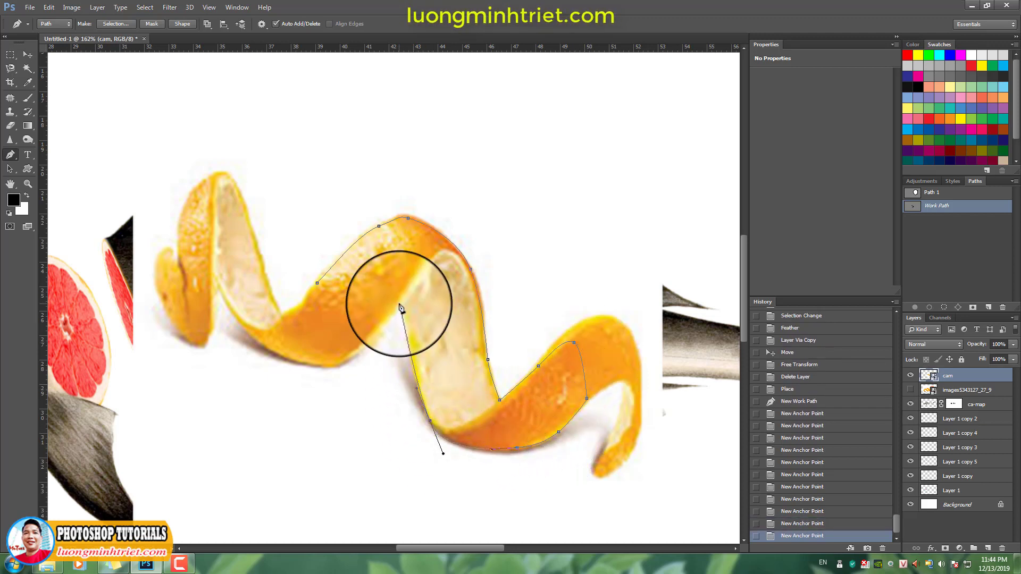
pyautogui.moveTo(396, 301); pyautogui.dragTo(389, 297)
pyautogui.click(355, 334)
pyautogui.click(323, 301)
# Convert the peel path to a feathered selection, copy it to a new layer and hide the cam layer.
pyautogui.hotkey('ctrl', 'Return')
pyautogui.hotkey('shift', 'F6')
pyautogui.press('Return')
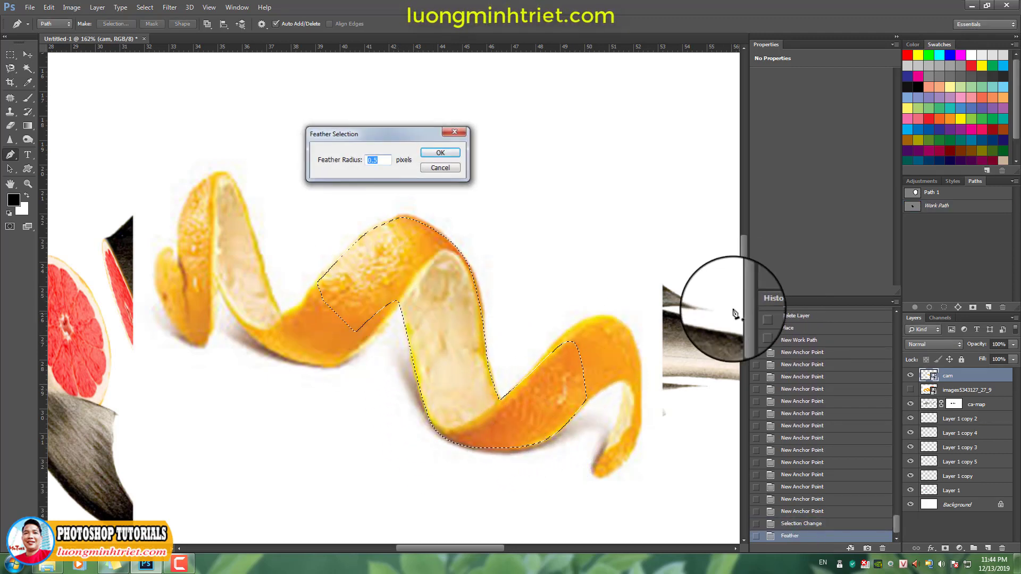
pyautogui.hotkey('ctrl', 'j')
pyautogui.click(910, 390)
# Flip the copied orange peel horizontally and move it over the gap between the shark's head and second segment.
pyautogui.moveTo(546, 378); pyautogui.dragTo(533, 340)
pyautogui.hotkey('ctrl', 't')
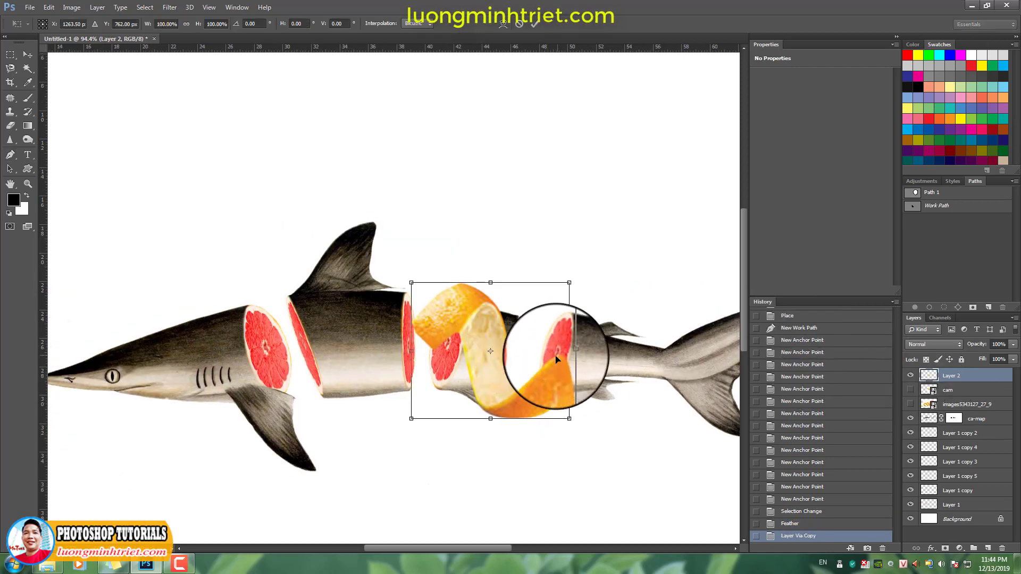
pyautogui.scroll(-1, 496, 380)
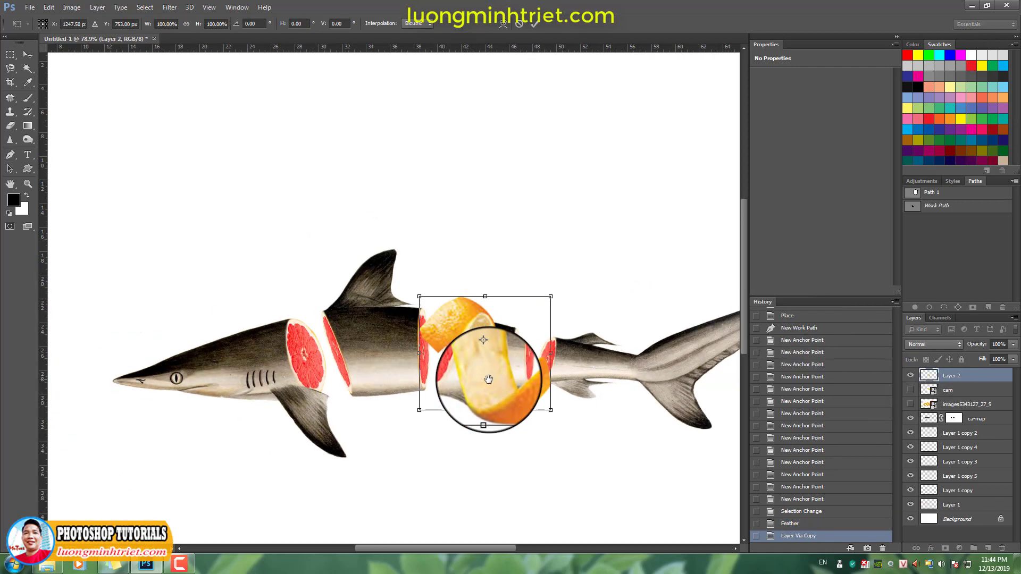
pyautogui.moveTo(490, 379); pyautogui.dragTo(476, 374)
pyautogui.rightClick(488, 376)
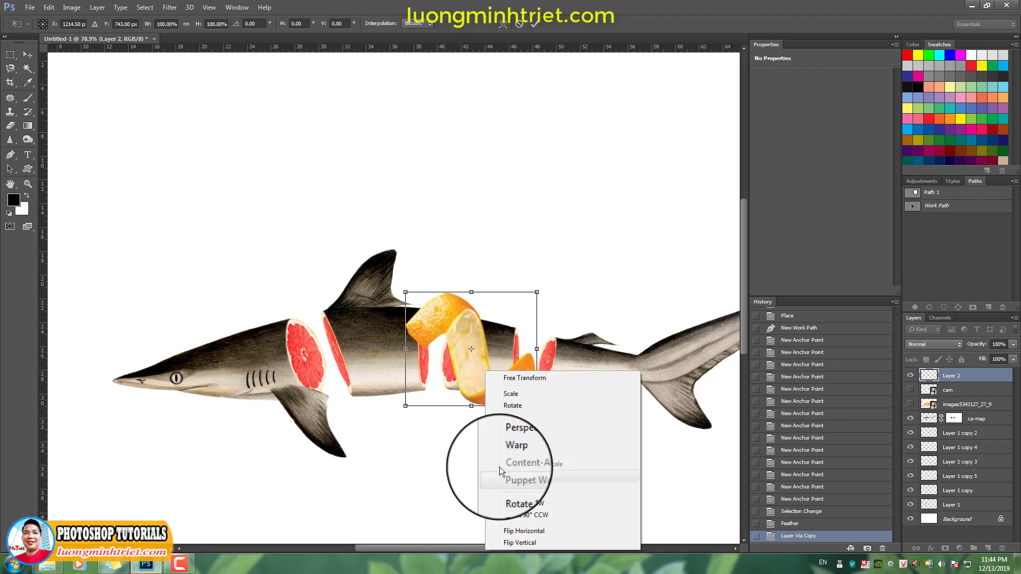
pyautogui.click(511, 531)
pyautogui.moveTo(481, 369); pyautogui.dragTo(296, 388)
pyautogui.scroll(3, 369, 380)
pyautogui.press('Return')
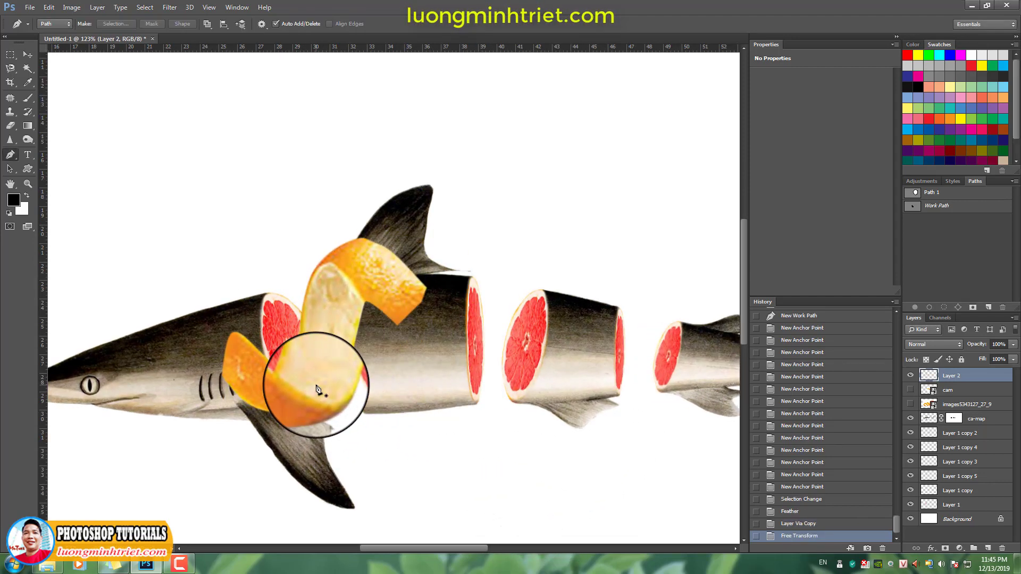
# Duplicate the peel to the empty area above the shark, and reselect the original peel over the gap.
pyautogui.press('v')
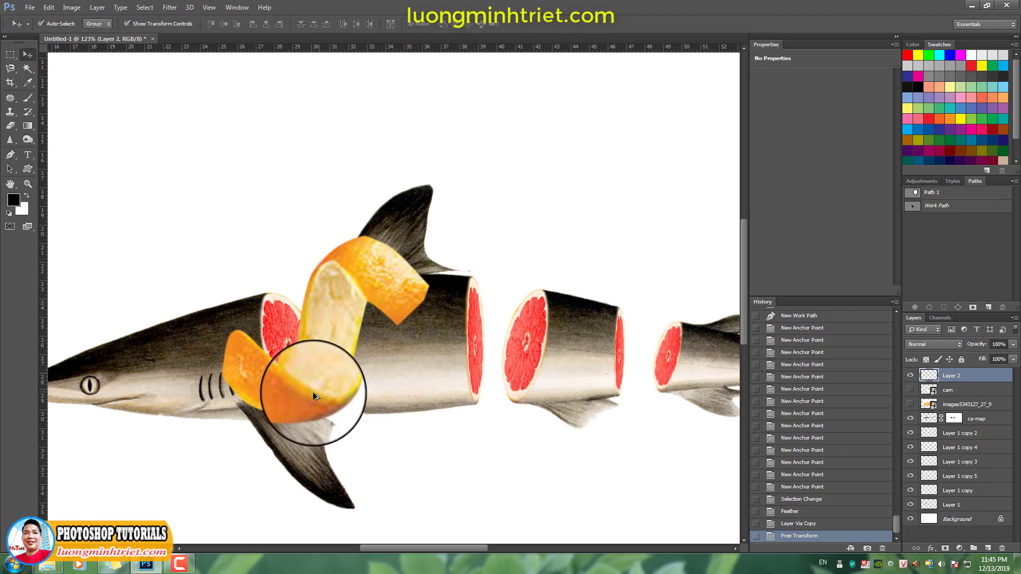
pyautogui.moveTo(313, 391); pyautogui.dragTo(542, 240)
pyautogui.click(336, 352)
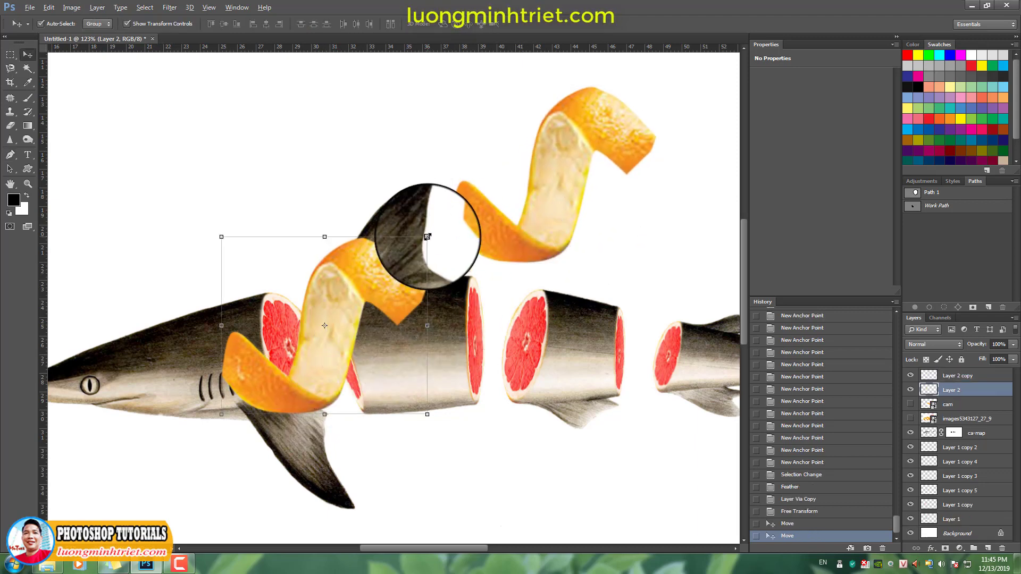
# Scale the original peel to about 77% and warp its lower curl to fit the gap behind the shark's head.
pyautogui.moveTo(427, 237); pyautogui.dragTo(347, 303)
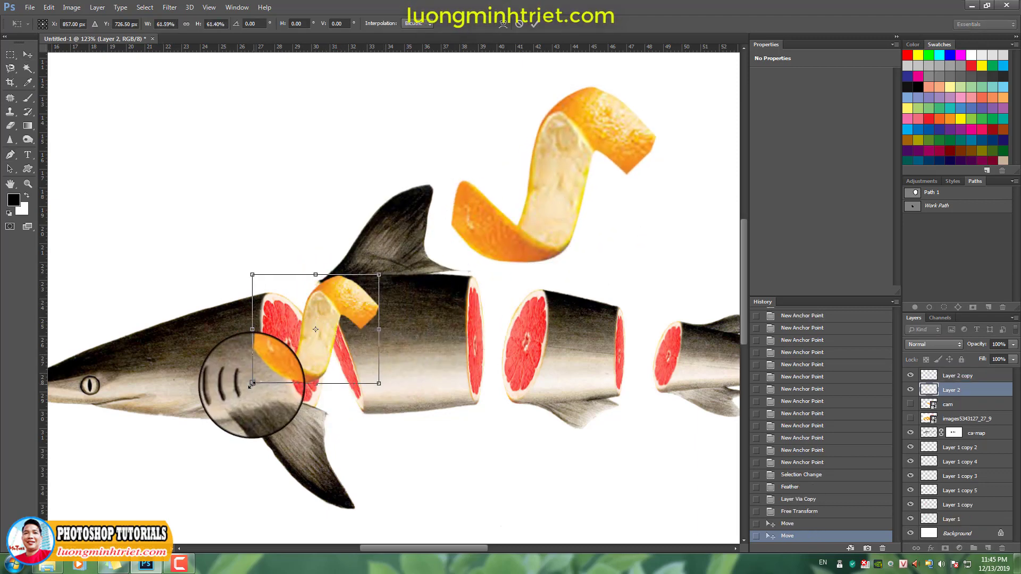
pyautogui.moveTo(252, 384); pyautogui.dragTo(220, 412)
pyautogui.moveTo(288, 381); pyautogui.dragTo(364, 279)
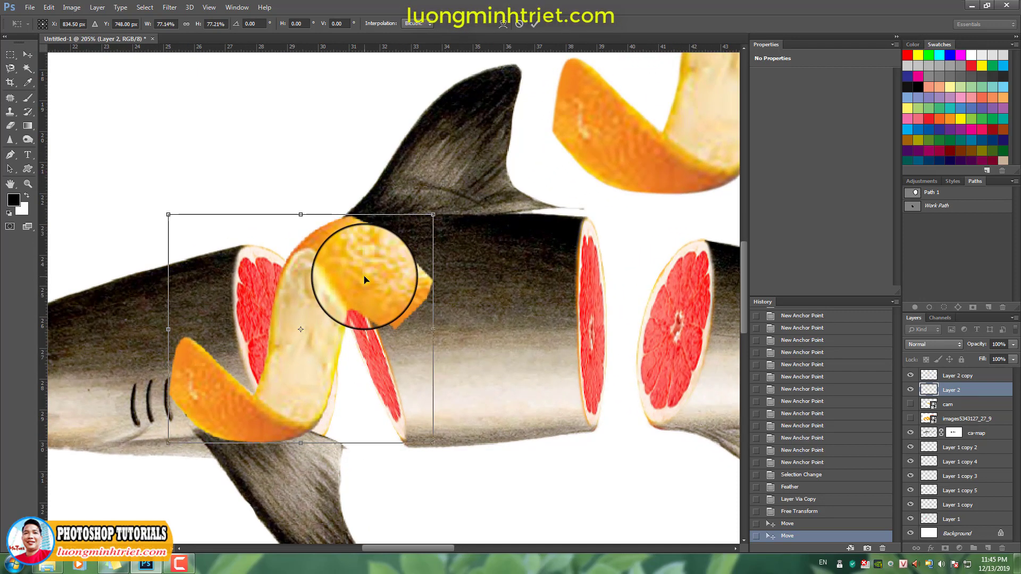
pyautogui.rightClick(278, 415)
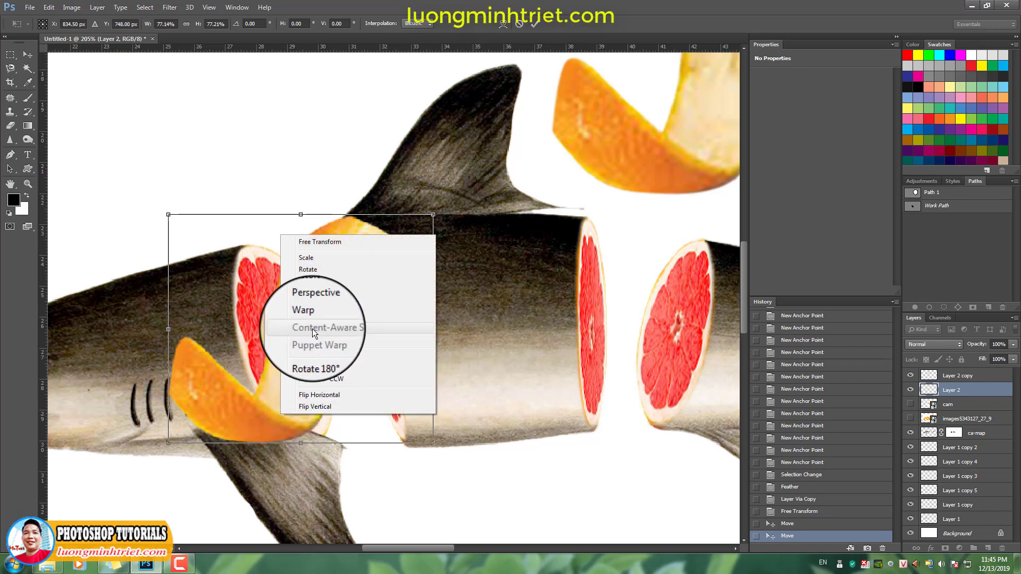
pyautogui.click(292, 447)
pyautogui.moveTo(305, 444); pyautogui.dragTo(311, 448)
pyautogui.press('Return')
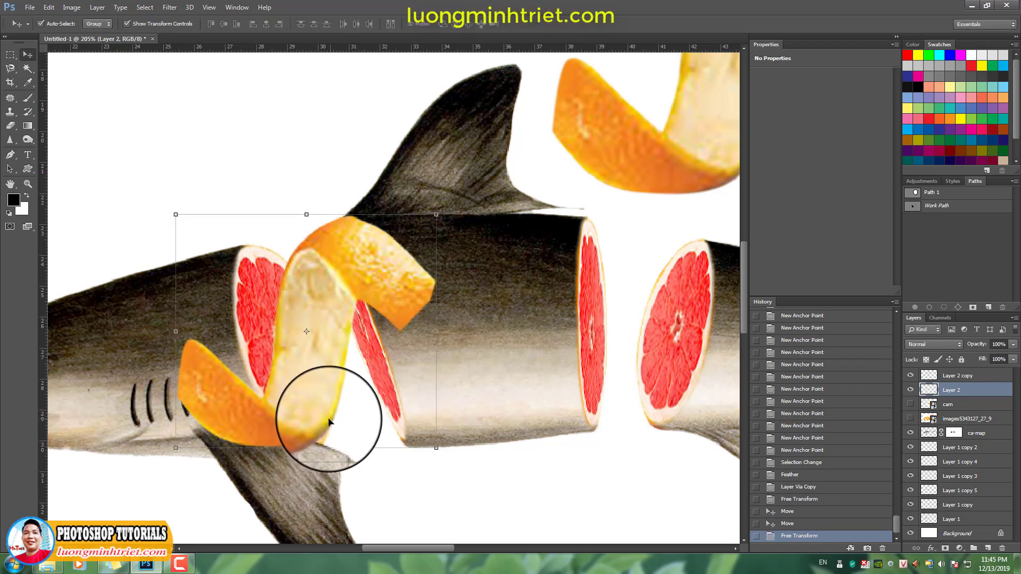
# Add a layer mask to Layer 2 and brush away the peel's end overlapping the second shark segment.
pyautogui.hotkey('ctrl', '[')
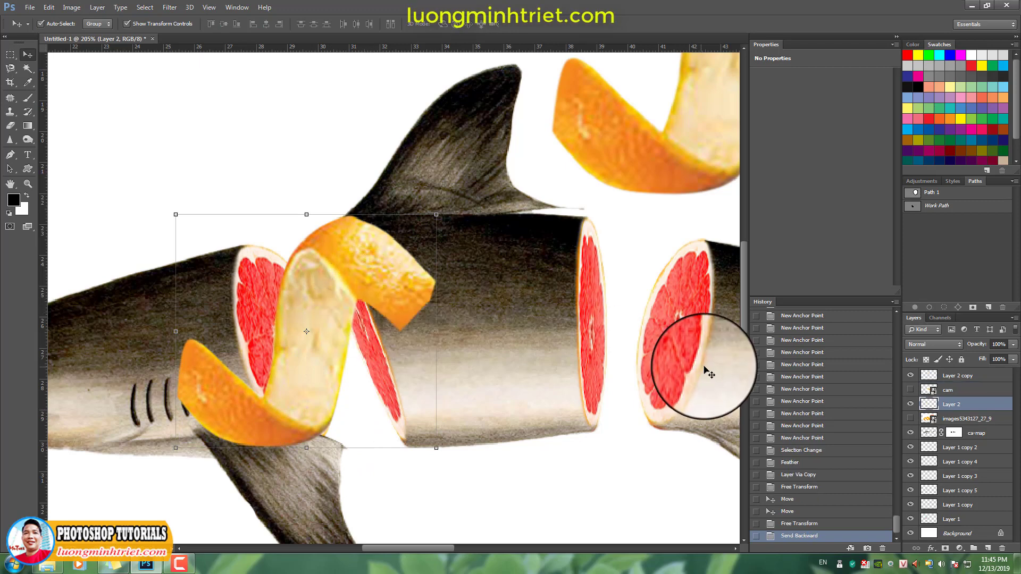
pyautogui.hotkey('ctrl', ']')
pyautogui.click(911, 419)
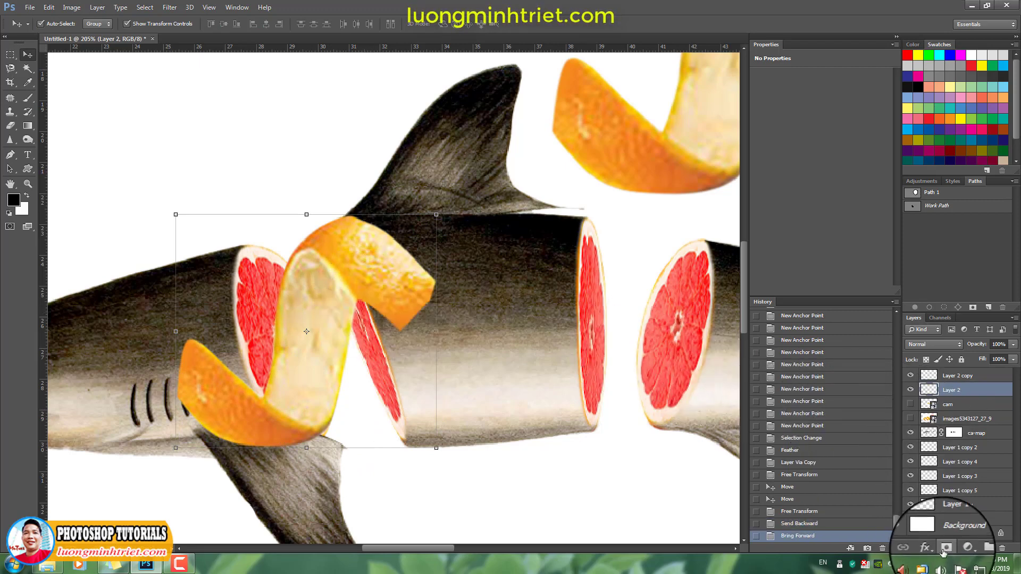
pyautogui.click(945, 548)
pyautogui.scroll(1, 356, 296)
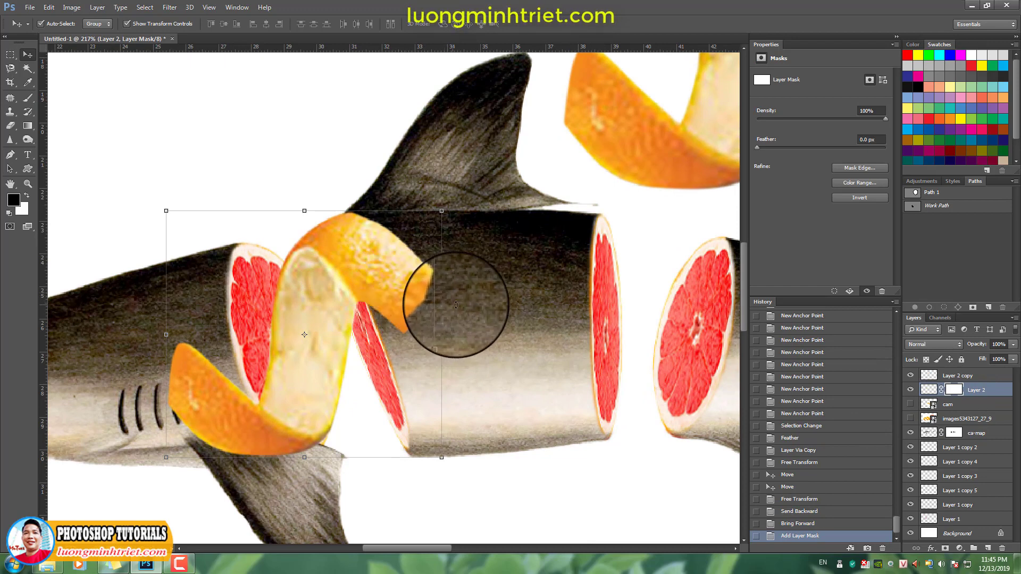
pyautogui.press('e')
pyautogui.click(28, 97)
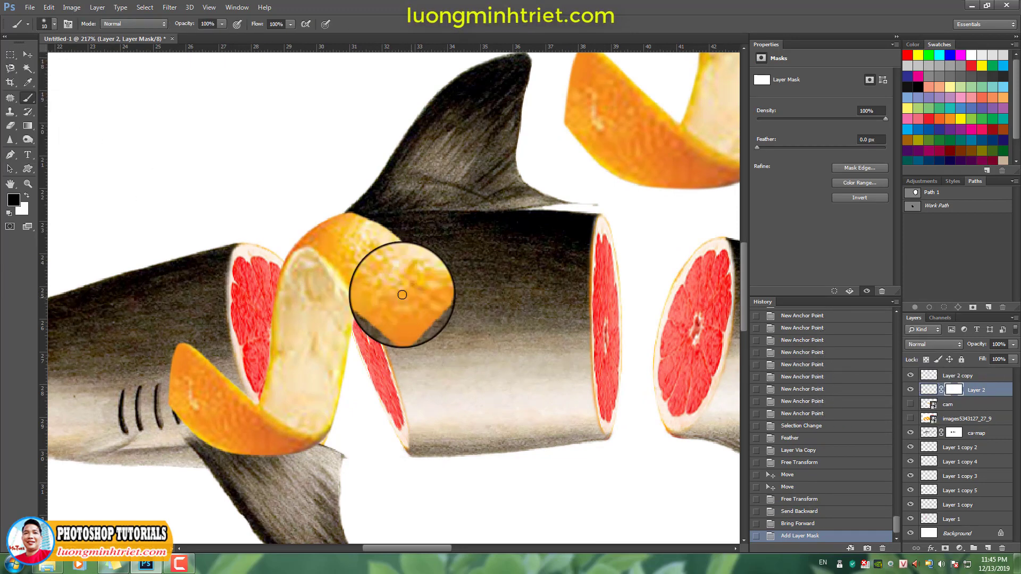
pyautogui.moveTo(412, 311)
pyautogui.mouseDown()
pyautogui.moveTo(410, 278)
pyautogui.moveTo(376, 242)
pyautogui.moveTo(392, 238)
pyautogui.moveTo(356, 239)
pyautogui.moveTo(383, 314)
pyautogui.moveTo(369, 281)
pyautogui.moveTo(360, 320)
pyautogui.moveTo(347, 279)
pyautogui.mouseUp()
pyautogui.press('[')
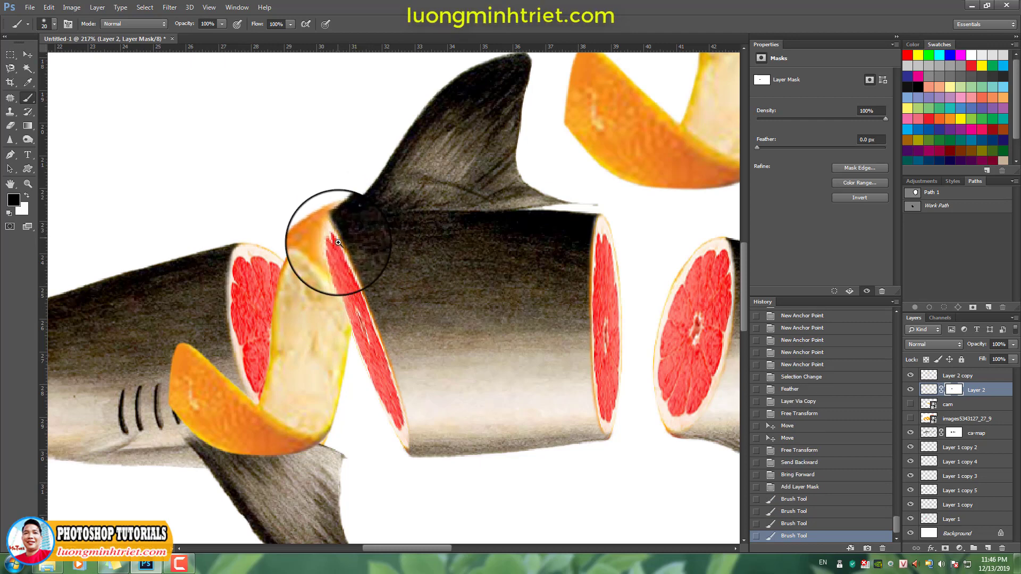
# Refine the peel's mask with a smaller brush where its tip meets the top of the second segment's cut face.
pyautogui.scroll(3, 338, 242)
pyautogui.scroll(2, 345, 224)
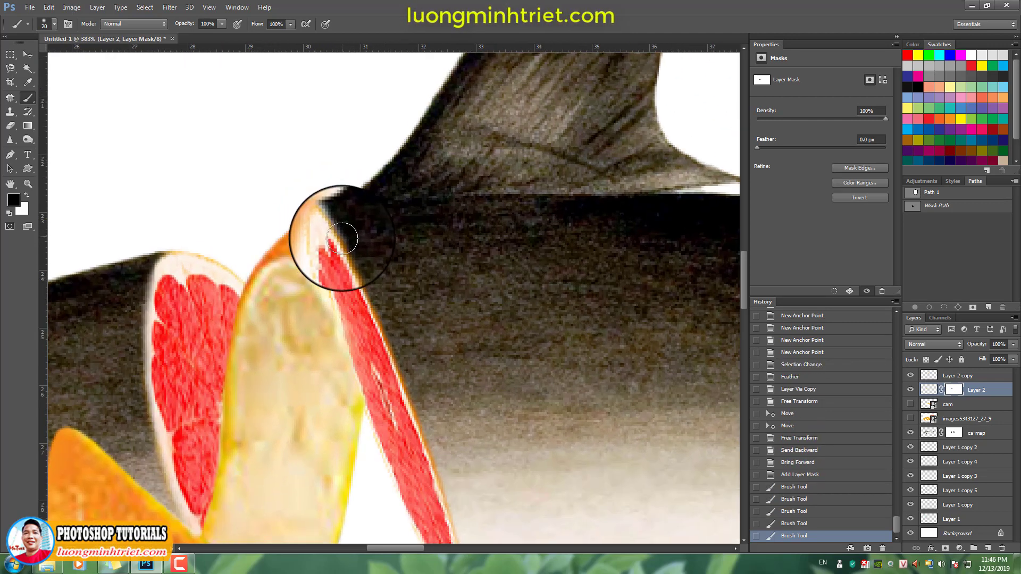
pyautogui.rightClick(382, 244)
pyautogui.click(337, 189)
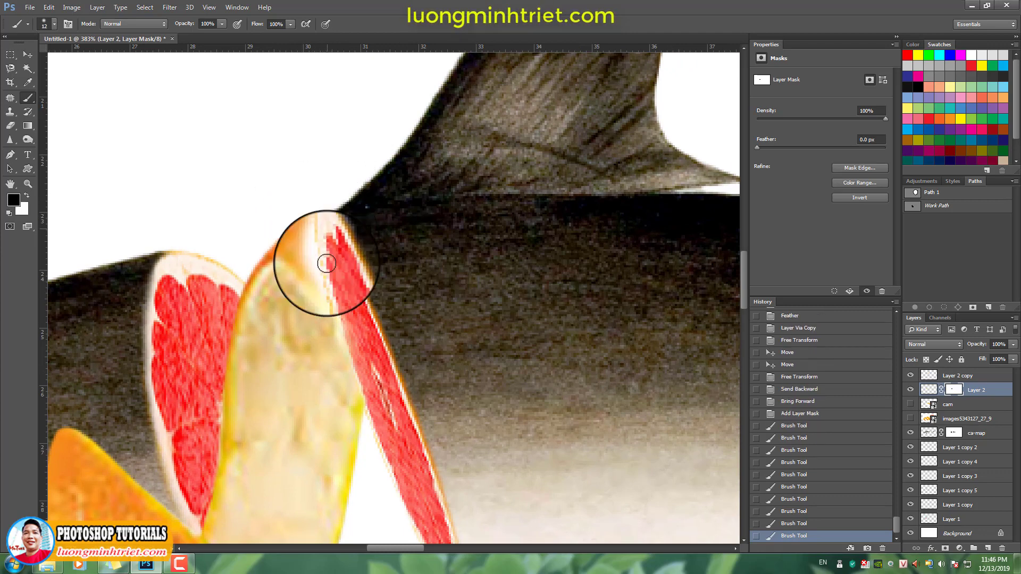
pyautogui.moveTo(327, 264); pyautogui.dragTo(324, 257)
pyautogui.moveTo(321, 253)
pyautogui.mouseDown()
pyautogui.moveTo(340, 246)
pyautogui.moveTo(319, 213)
pyautogui.mouseUp()
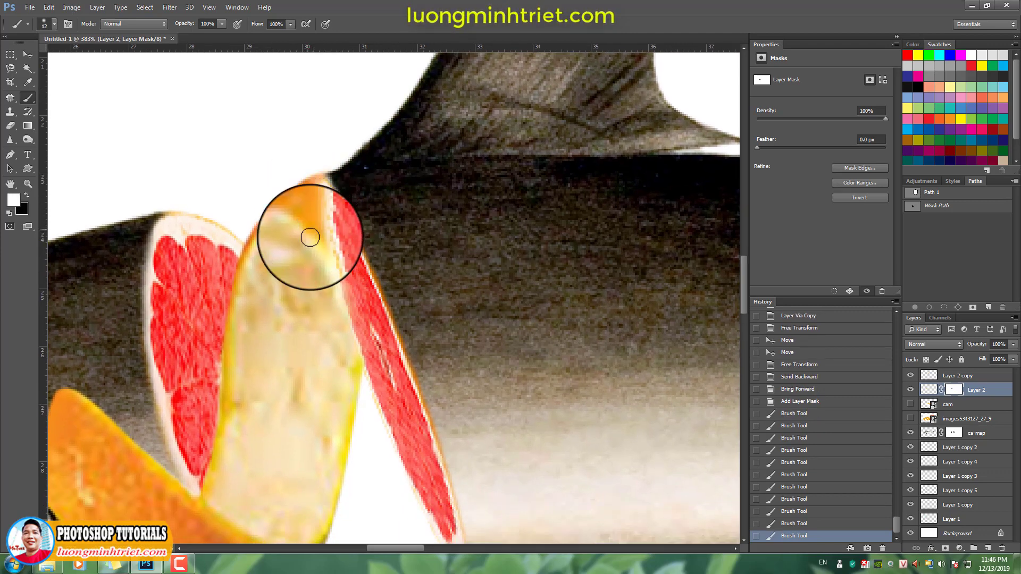
pyautogui.click(319, 263)
pyautogui.moveTo(320, 262); pyautogui.dragTo(321, 212)
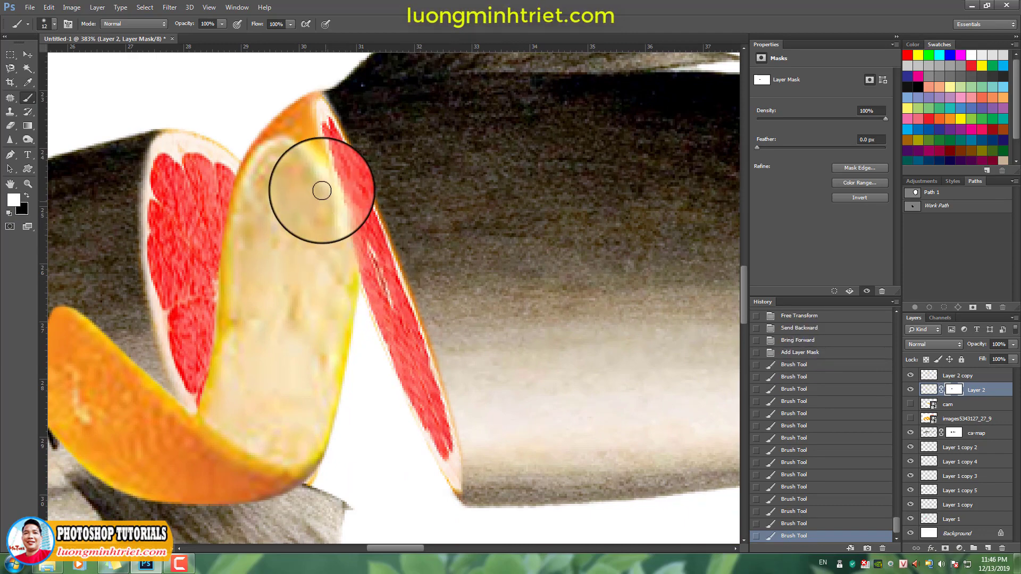
# Warp the upper part of the masked peel upward and toward the second segment's top edge.
pyautogui.scroll(-6, 378, 287)
pyautogui.scroll(5, 365, 255)
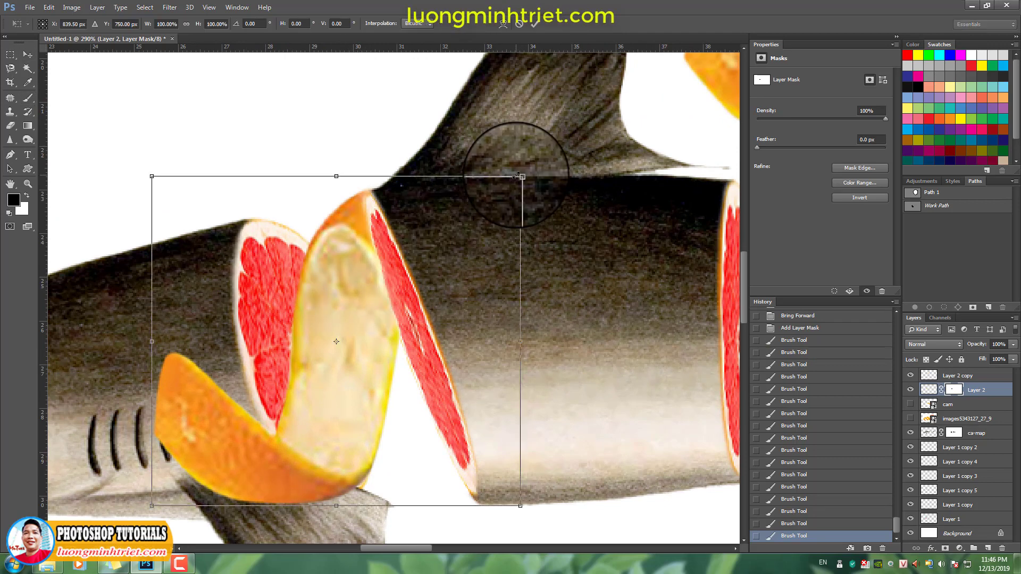
pyautogui.rightClick(394, 226)
pyautogui.click(412, 321)
pyautogui.moveTo(369, 228); pyautogui.dragTo(387, 201)
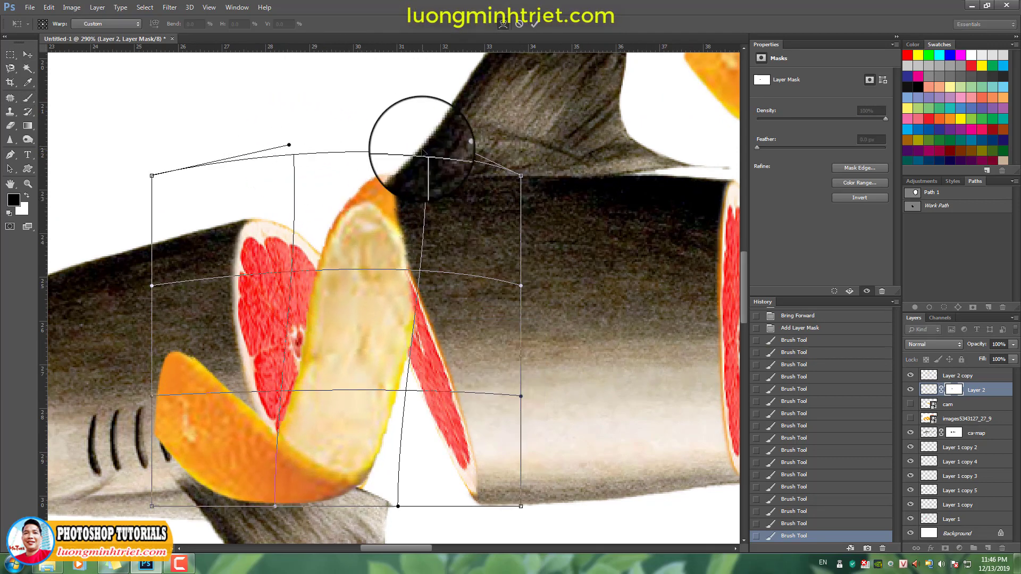
pyautogui.moveTo(471, 141); pyautogui.dragTo(447, 184)
pyautogui.press('Return')
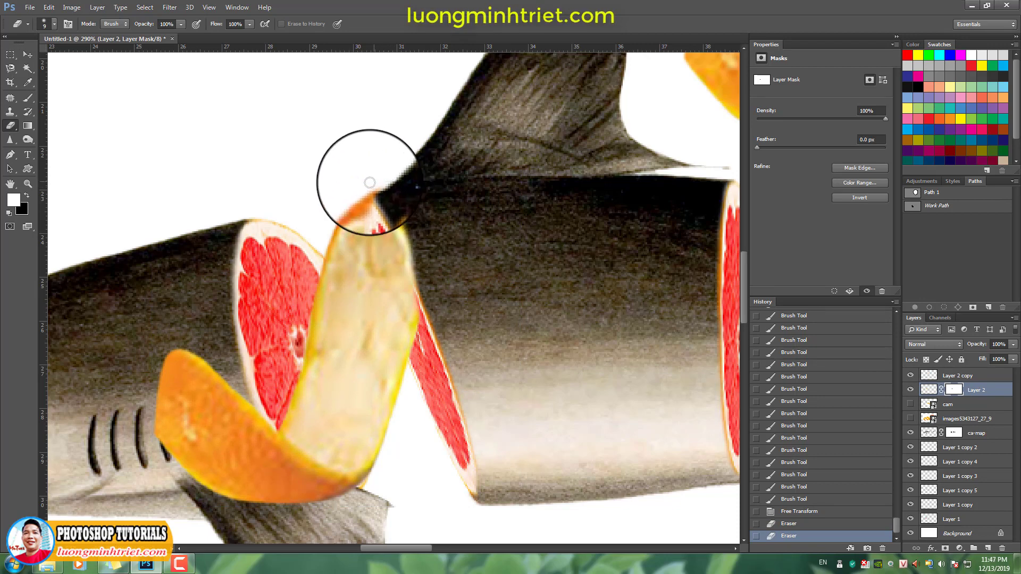
# Rework the peel's mask with the Eraser so the warped peel ends along the second segment's cut face.
pyautogui.moveTo(405, 247); pyautogui.dragTo(419, 343)
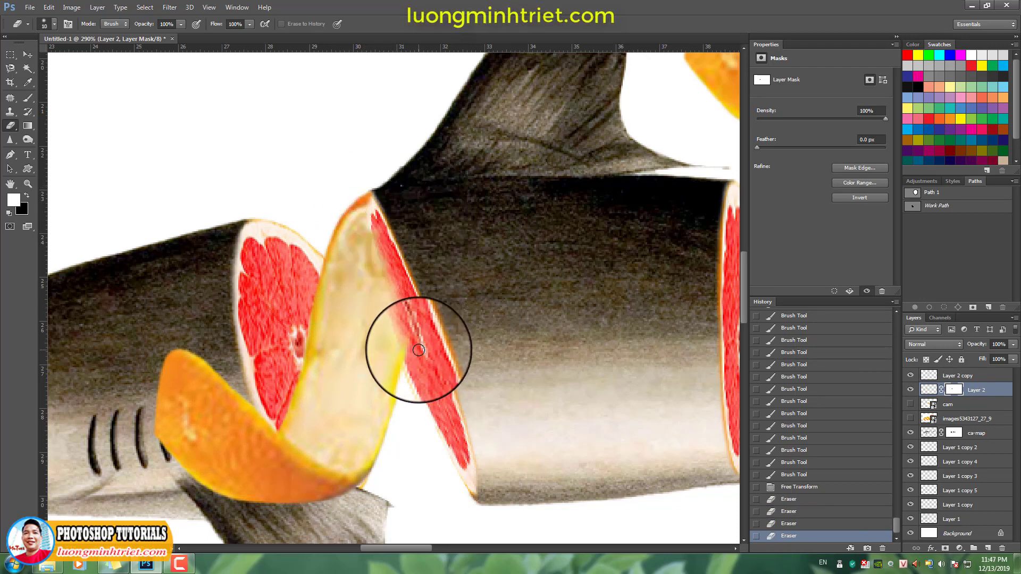
pyautogui.press('[')
pyautogui.moveTo(374, 232)
pyautogui.mouseDown()
pyautogui.moveTo(380, 266)
pyautogui.moveTo(373, 212)
pyautogui.moveTo(417, 362)
pyautogui.moveTo(375, 215)
pyautogui.moveTo(369, 241)
pyautogui.moveTo(417, 361)
pyautogui.moveTo(376, 257)
pyautogui.mouseUp()
pyautogui.press('x')
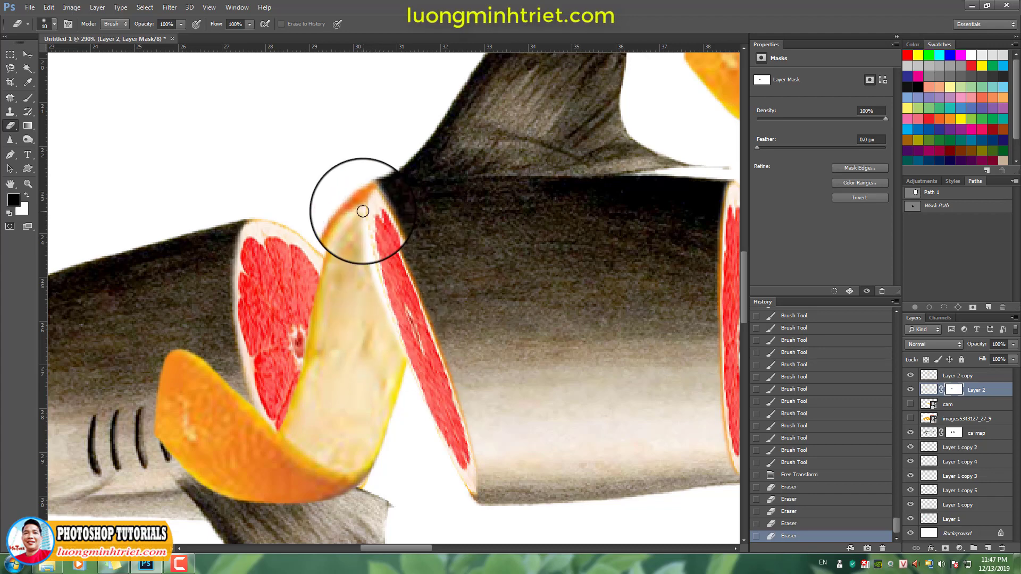
pyautogui.moveTo(362, 212)
pyautogui.mouseDown()
pyautogui.moveTo(366, 282)
pyautogui.moveTo(358, 240)
pyautogui.moveTo(380, 325)
pyautogui.moveTo(359, 229)
pyautogui.moveTo(418, 431)
pyautogui.moveTo(363, 251)
pyautogui.moveTo(364, 269)
pyautogui.moveTo(364, 215)
pyautogui.mouseUp()
pyautogui.scroll(5, 364, 244)
pyautogui.scroll(-8, 364, 215)
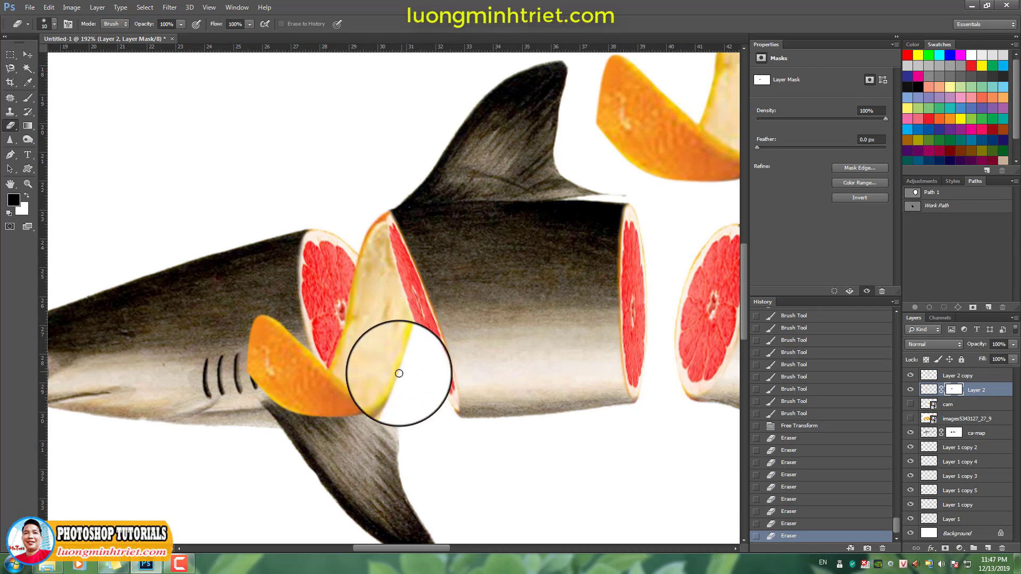
# Warp the peel image on Layer 2 to reshape its lower curve near the shark's lower fin.
pyautogui.click(928, 390)
pyautogui.hotkey('ctrl', 't')
pyautogui.rightClick(384, 382)
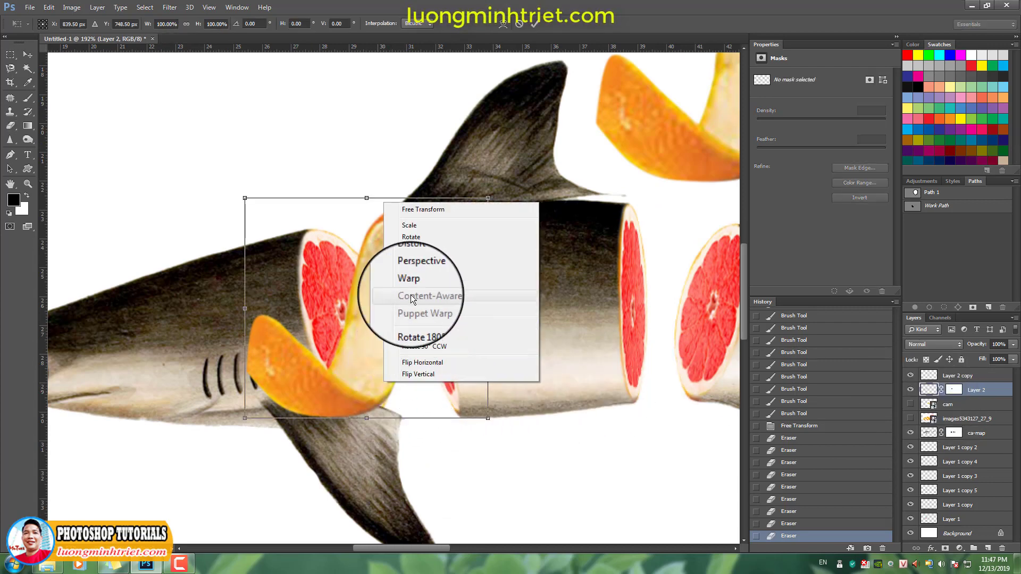
pyautogui.click(410, 284)
pyautogui.press('Return')
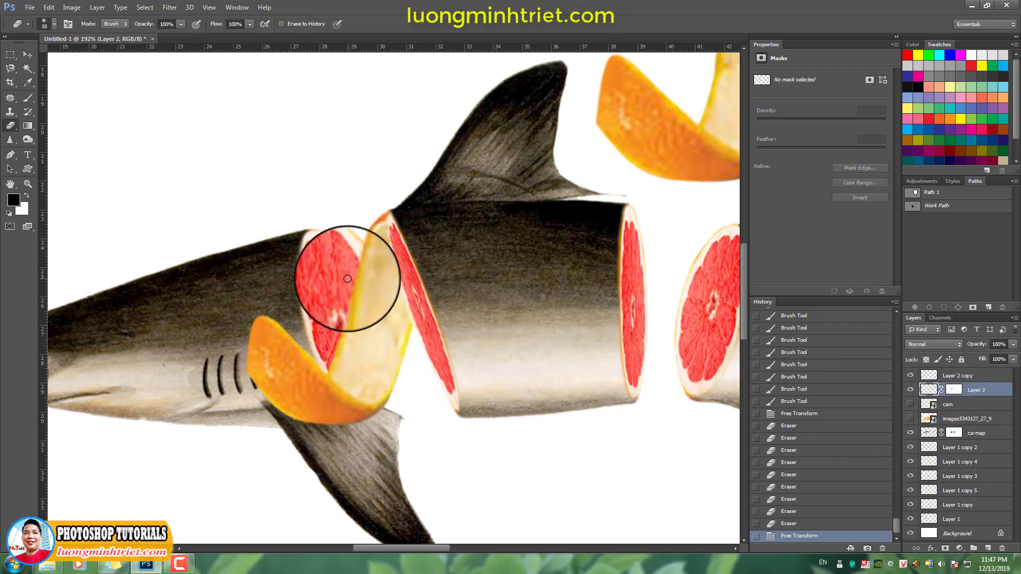
# Load Layer 1's outline as a selection, extend it over the head, and clear that area in Layer 2's mask to hide the peel there.
pyautogui.keyDown('ctrl'); pyautogui.rightClick(321, 262); pyautogui.keyUp('ctrl')
pyautogui.click(342, 269)
pyautogui.keyDown('ctrl'); pyautogui.click(930, 519); pyautogui.keyUp('ctrl')
pyautogui.click(954, 390)
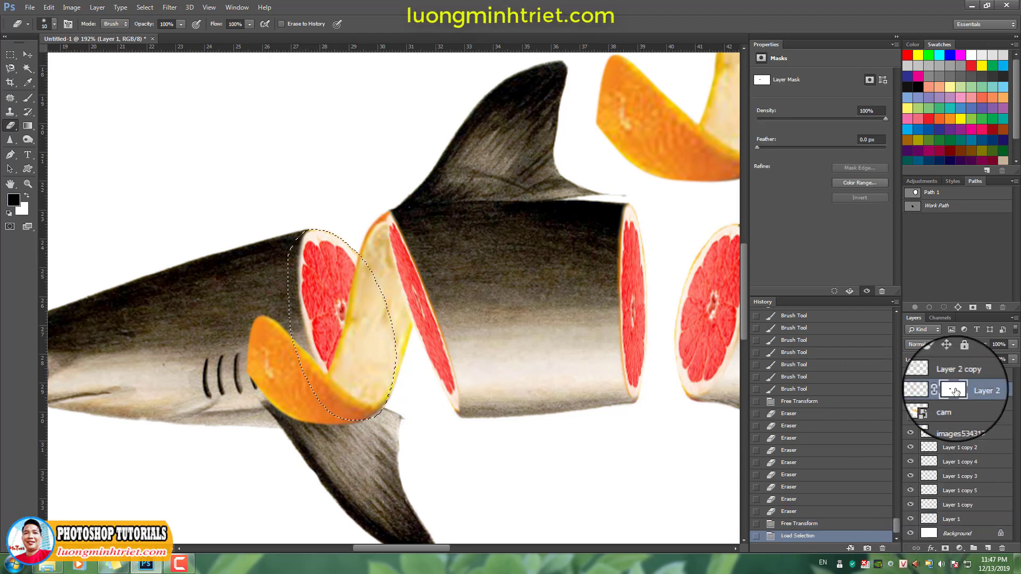
pyautogui.press('j')
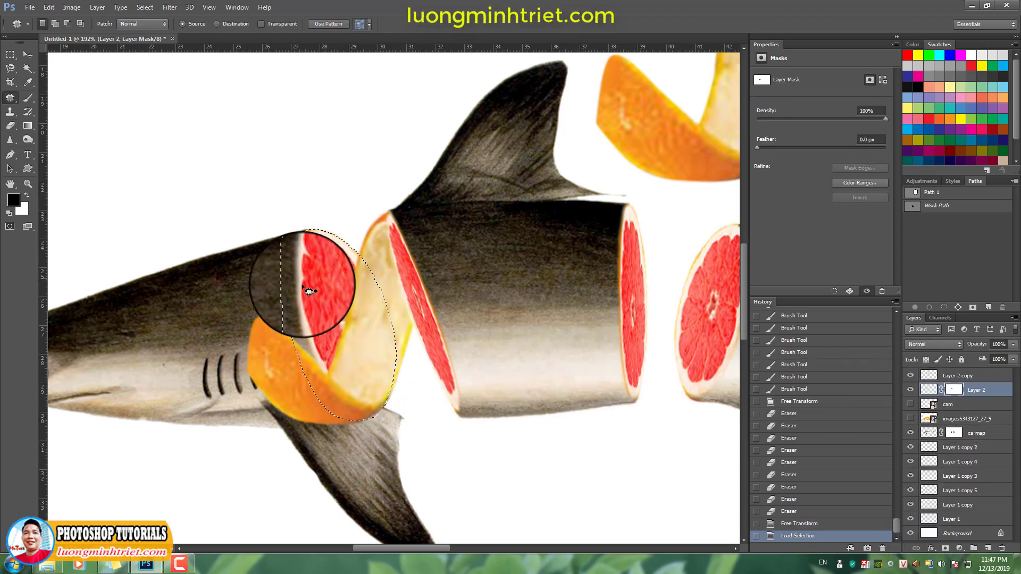
pyautogui.moveTo(308, 239)
pyautogui.mouseDown()
pyautogui.moveTo(333, 456)
pyautogui.moveTo(376, 396)
pyautogui.mouseUp()
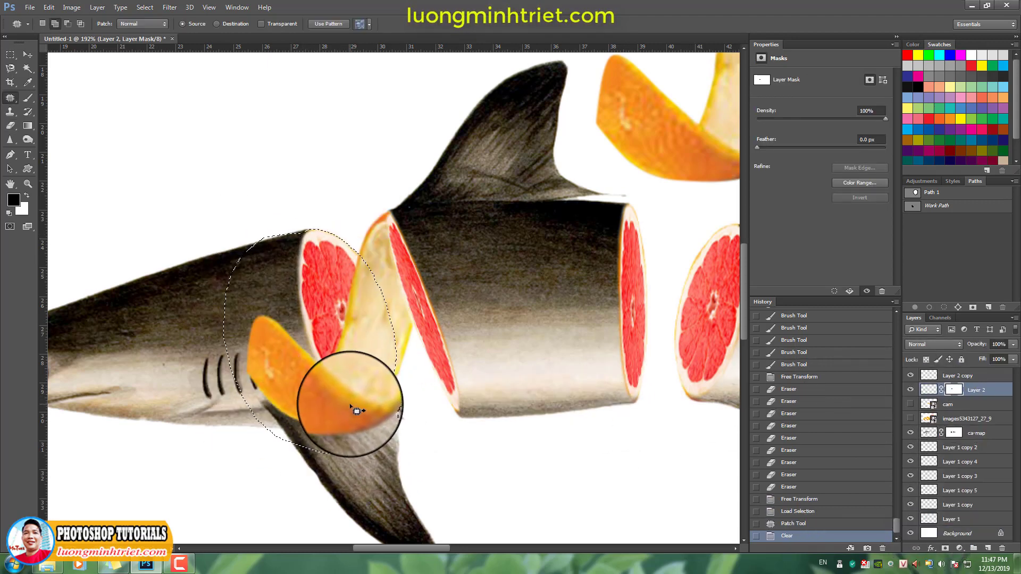
pyautogui.press('x')
pyautogui.press('Delete')
pyautogui.hotkey('ctrl', 'd')
pyautogui.hotkey('ctrl', '0')
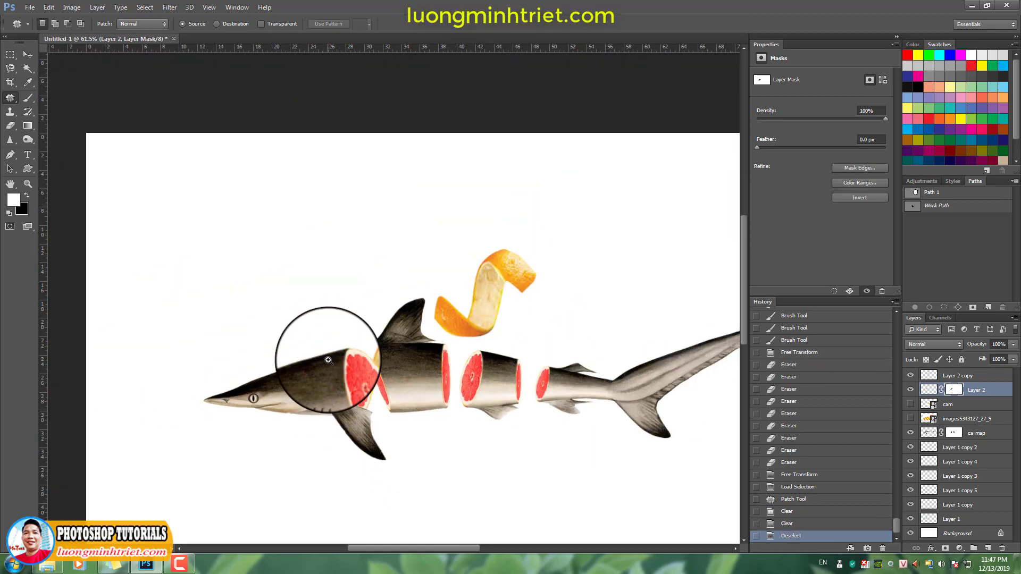
# Adjust the Levels of the peel image on Layer 2, with input black at 25 and input white at 237.
pyautogui.moveTo(328, 360); pyautogui.dragTo(382, 424)
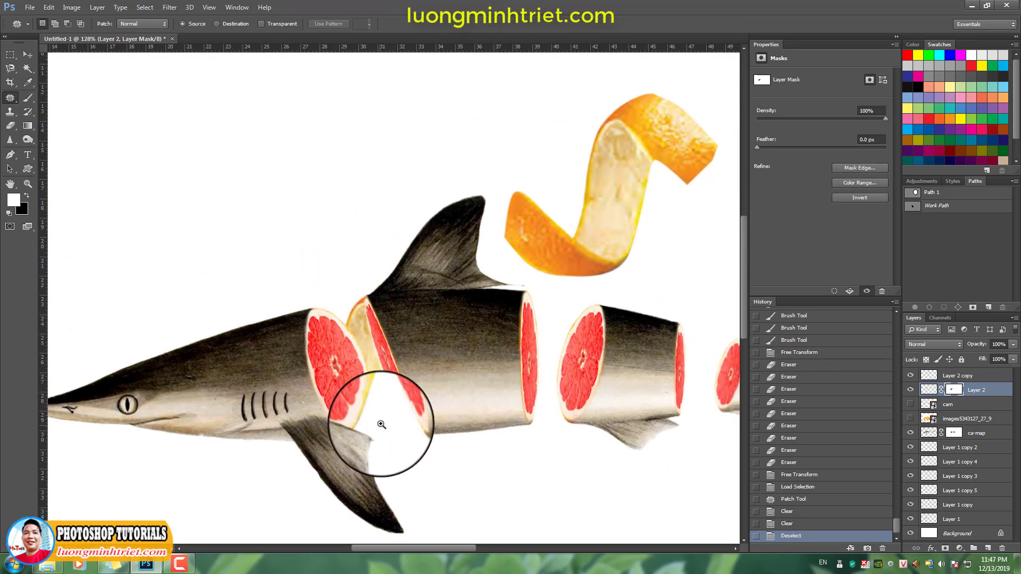
pyautogui.click(929, 390)
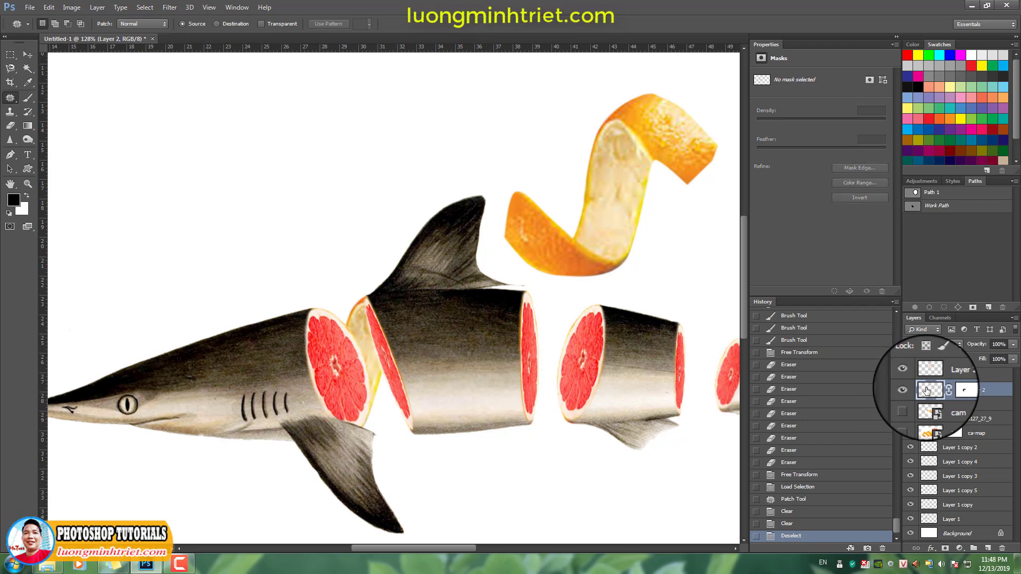
pyautogui.hotkey('ctrl', 'l')
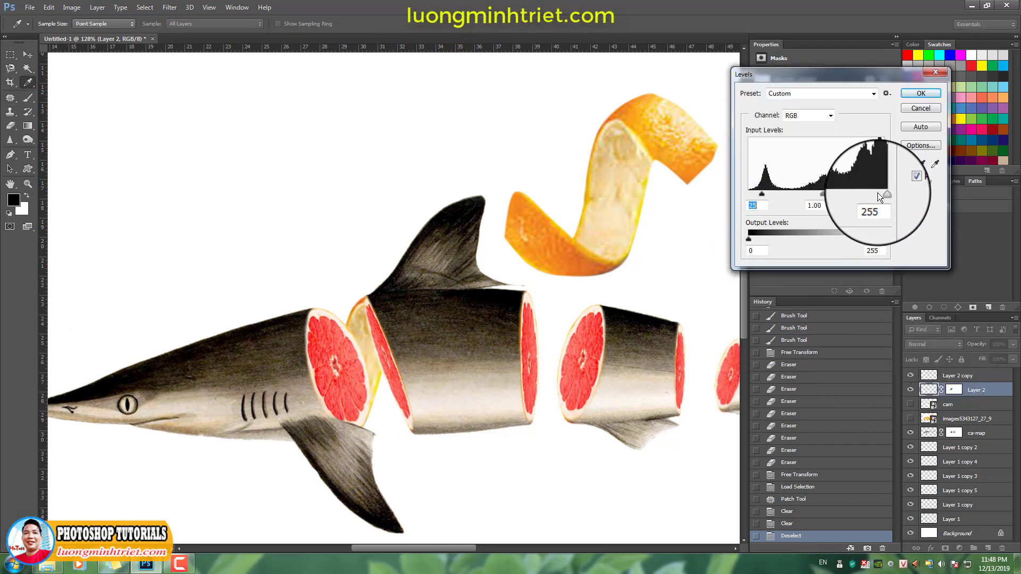
pyautogui.press('Return')
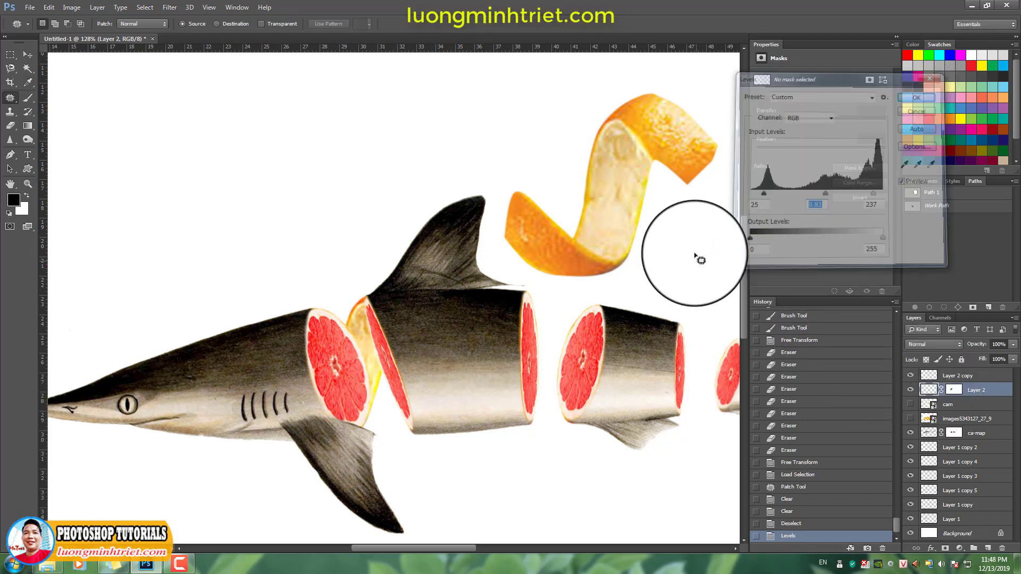
# Move the Layer 2 copy peel into the gap between the second and third segments and send it behind all shark layers.
pyautogui.moveTo(483, 352); pyautogui.dragTo(419, 292)
pyautogui.hotkey('ctrl', '1')
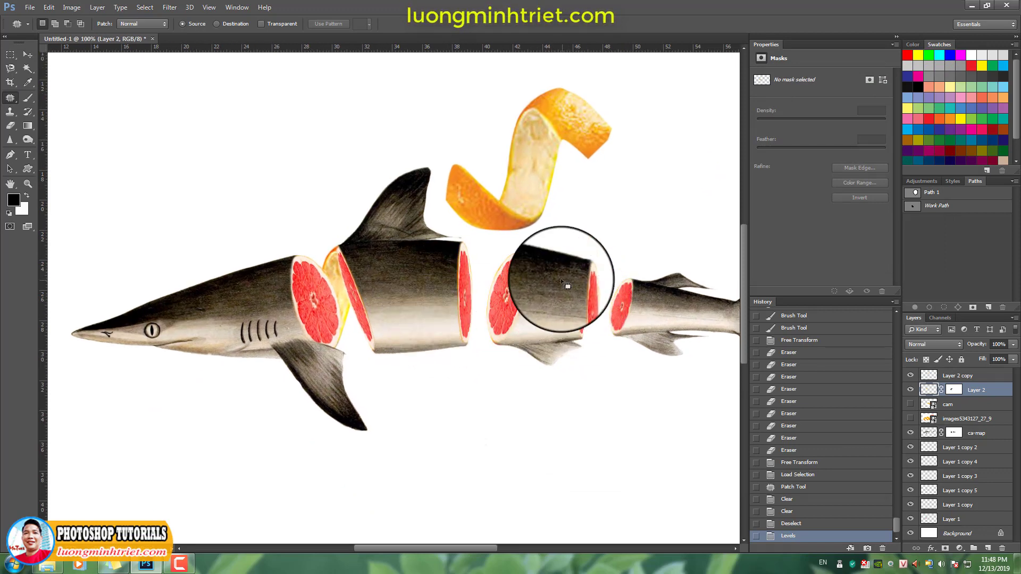
pyautogui.press('v')
pyautogui.moveTo(517, 198); pyautogui.dragTo(513, 278)
pyautogui.hotkey('ctrl', '[')
pyautogui.hotkey('ctrl', '[')
pyautogui.hotkey('ctrl', '[')
pyautogui.hotkey('ctrl', '[')
pyautogui.hotkey('ctrl', '[')
pyautogui.hotkey('ctrl', '[')
pyautogui.hotkey('ctrl', '[')
pyautogui.hotkey('ctrl', '[')
pyautogui.hotkey('ctrl', '[')
pyautogui.hotkey('ctrl', '[')
pyautogui.hotkey('ctrl', '[')
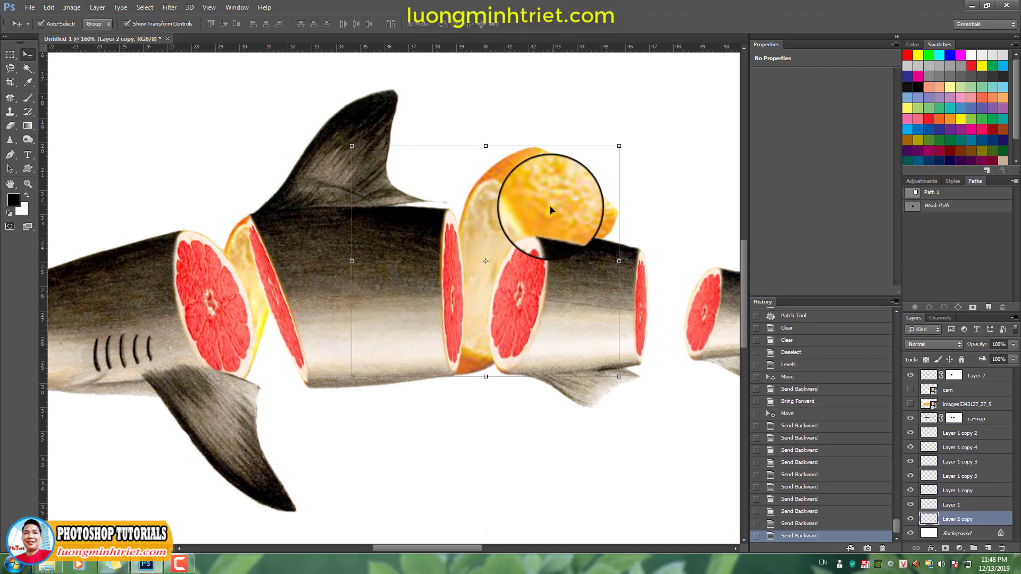
# Scale down and skew the Layer 2 copy peel so it slants across the gap between the second and third segments.
pyautogui.moveTo(619, 146); pyautogui.dragTo(552, 246)
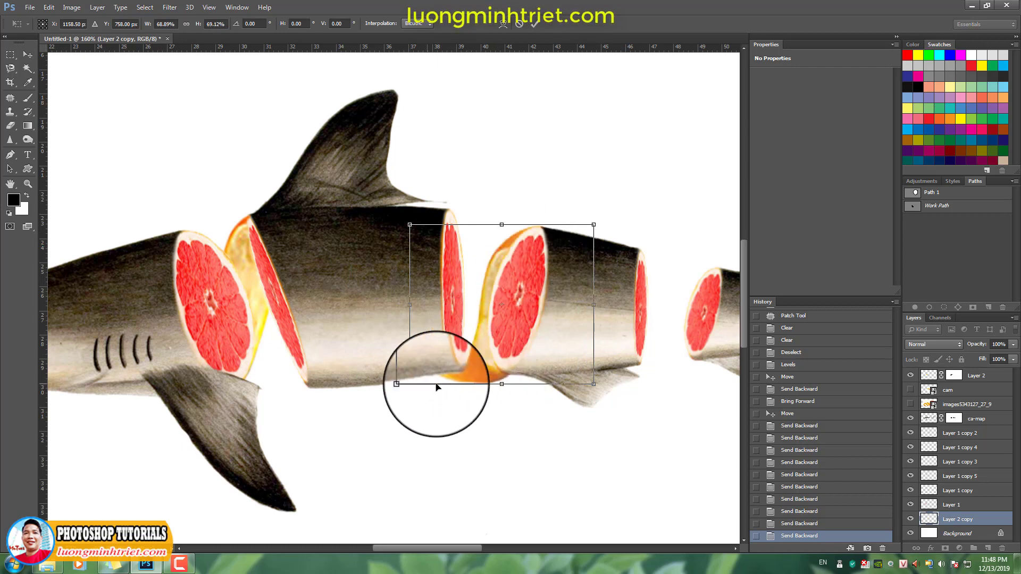
pyautogui.moveTo(483, 367); pyautogui.dragTo(433, 363)
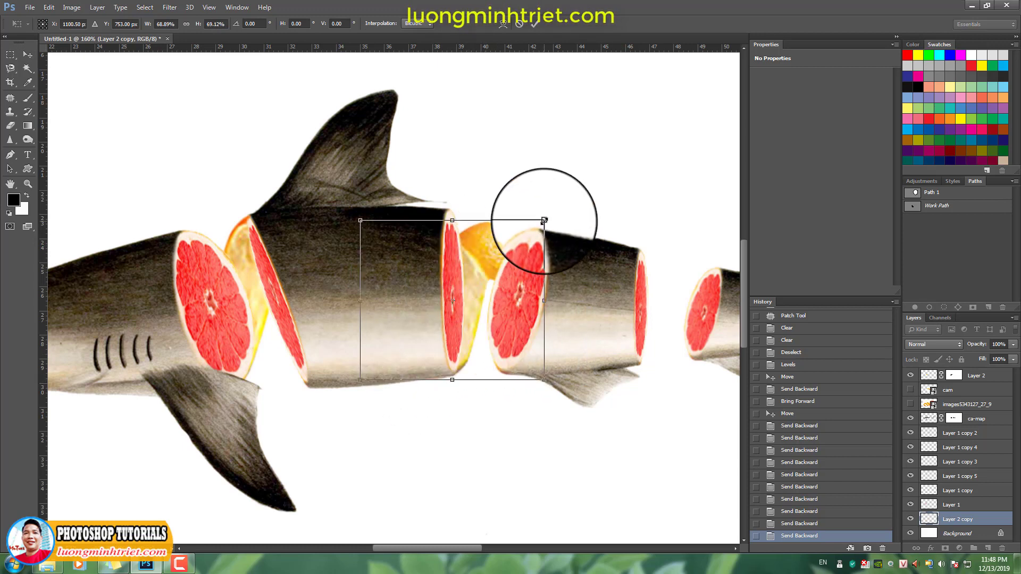
pyautogui.moveTo(544, 221); pyautogui.dragTo(574, 226)
pyautogui.moveTo(470, 224); pyautogui.dragTo(535, 198)
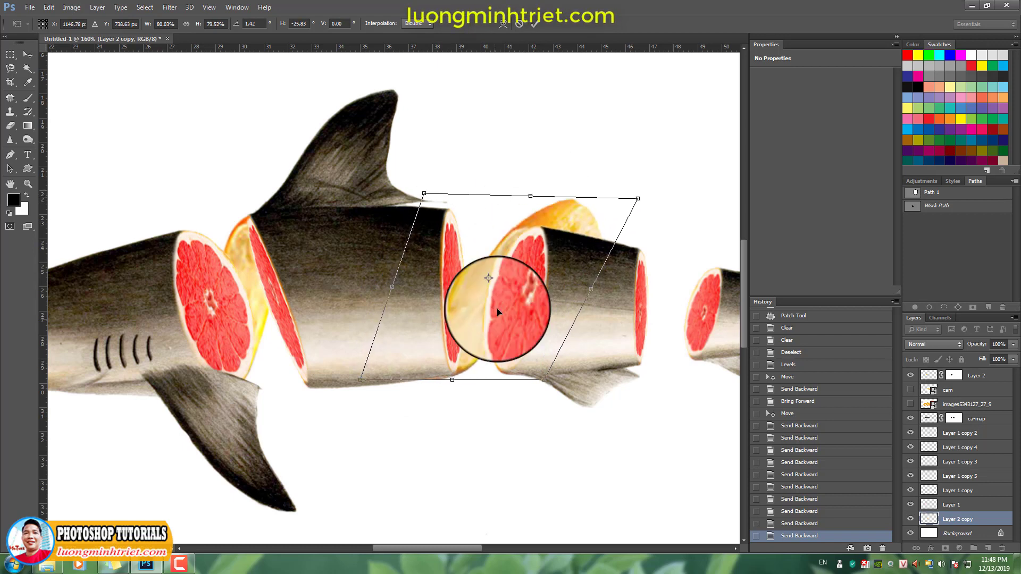
pyautogui.moveTo(452, 379); pyautogui.dragTo(445, 379)
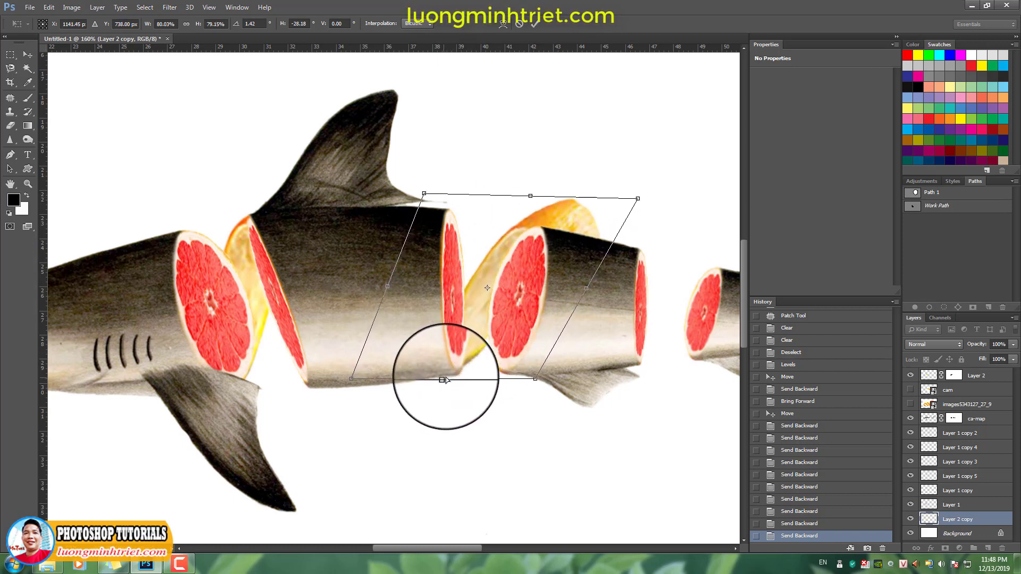
# Warp the Layer 2 copy peel so its upper edge curves along the third segment's grapefruit face.
pyautogui.rightClick(462, 349)
pyautogui.click(481, 434)
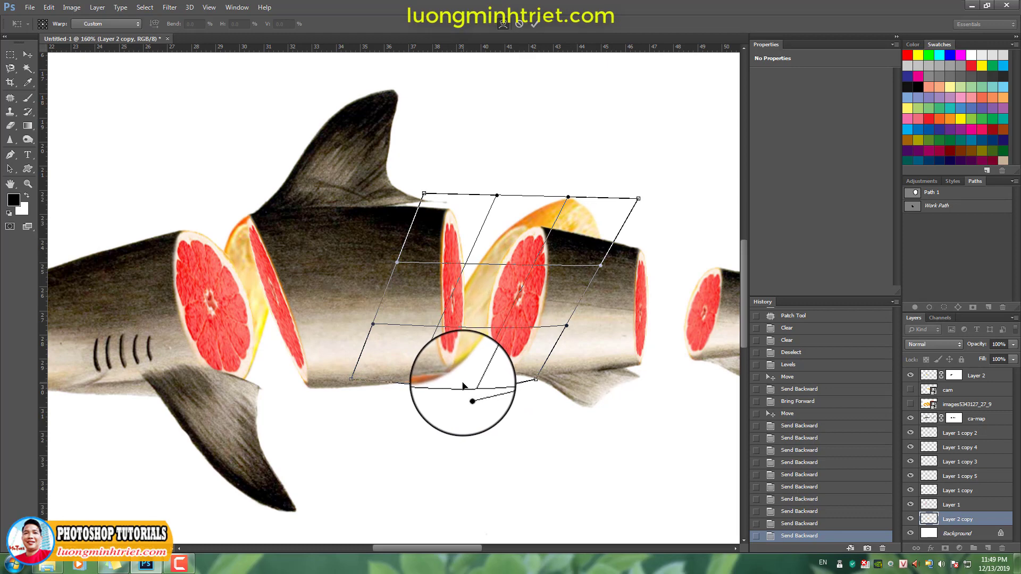
pyautogui.scroll(3, 581, 217)
pyautogui.moveTo(574, 201); pyautogui.dragTo(499, 236)
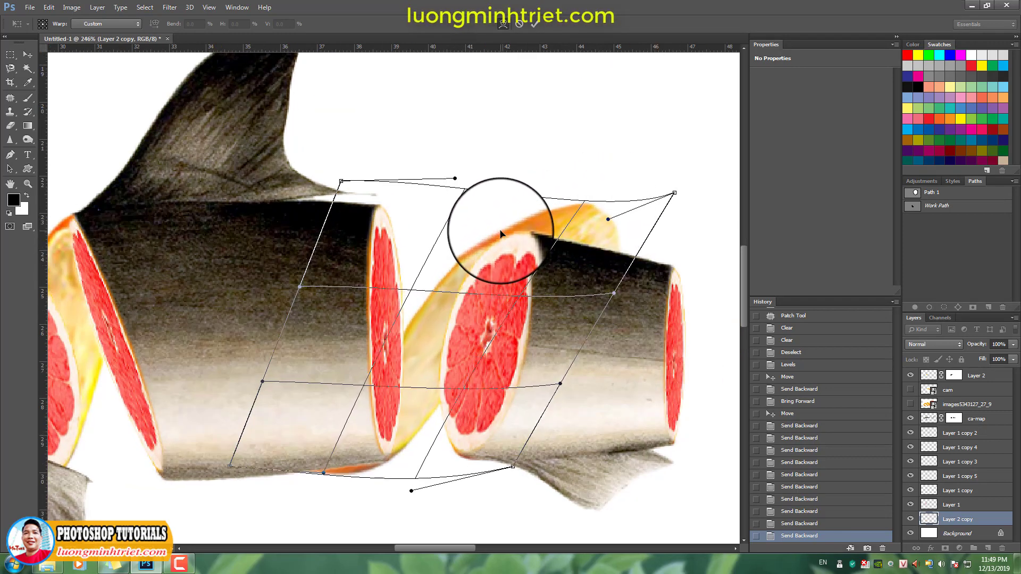
pyautogui.press('Return')
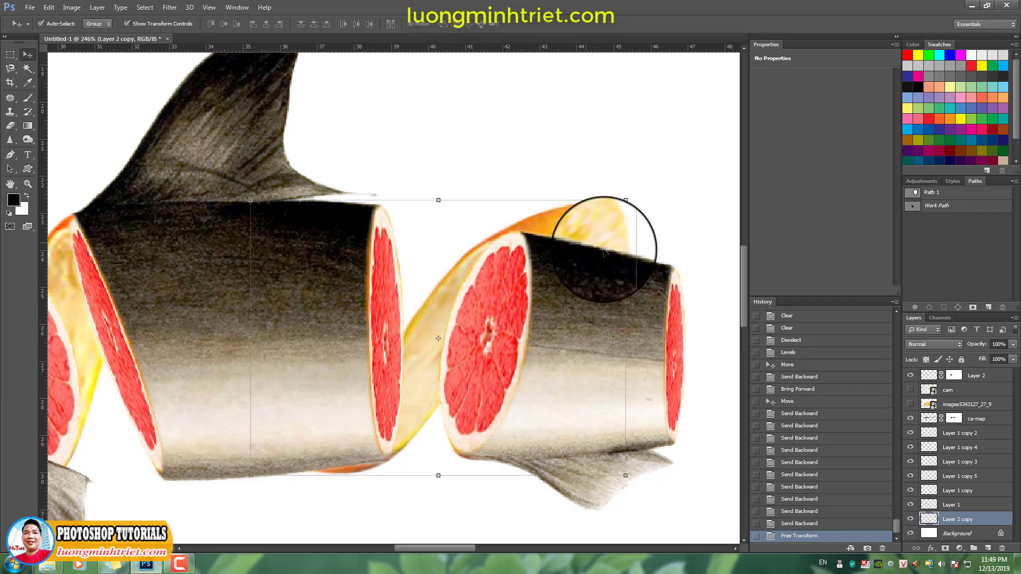
# Add a mask to Layer 2 copy and hide the peel end above the third segment using a feathered pen-path selection.
pyautogui.click(945, 548)
pyautogui.press('p')
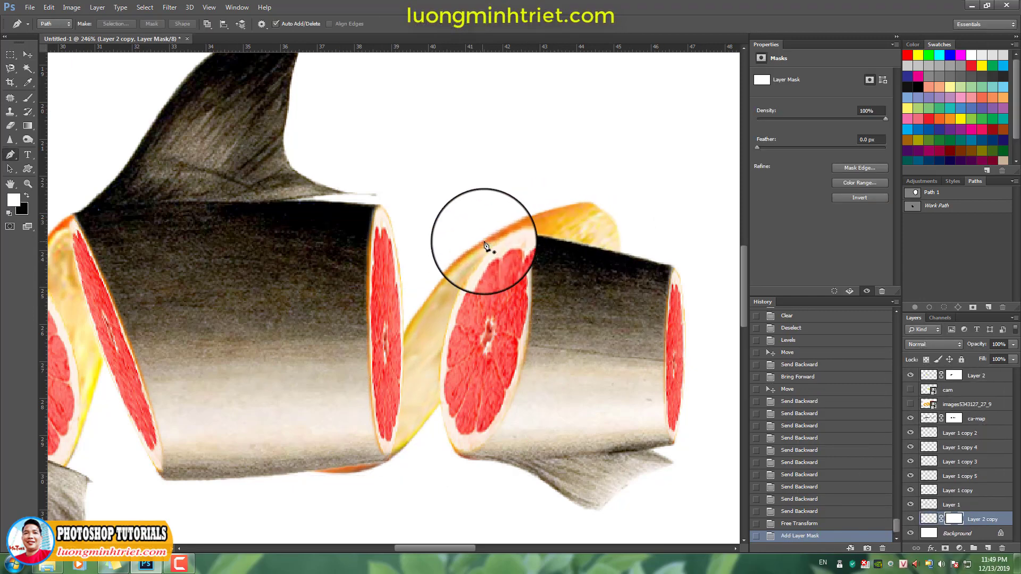
pyautogui.click(460, 250)
pyautogui.moveTo(522, 233); pyautogui.dragTo(541, 238)
pyautogui.moveTo(593, 272); pyautogui.dragTo(607, 276)
pyautogui.moveTo(652, 251); pyautogui.dragTo(659, 236)
pyautogui.moveTo(646, 186); pyautogui.dragTo(619, 174)
pyautogui.moveTo(542, 162); pyautogui.dragTo(513, 169)
pyautogui.click(456, 180)
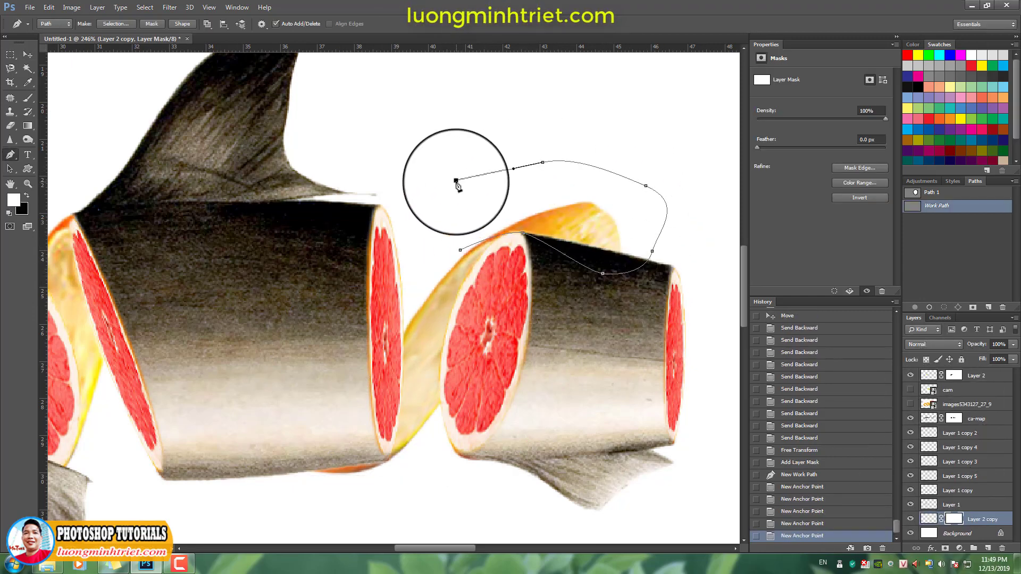
pyautogui.hotkey('shift', 'F6')
pyautogui.press('Return')
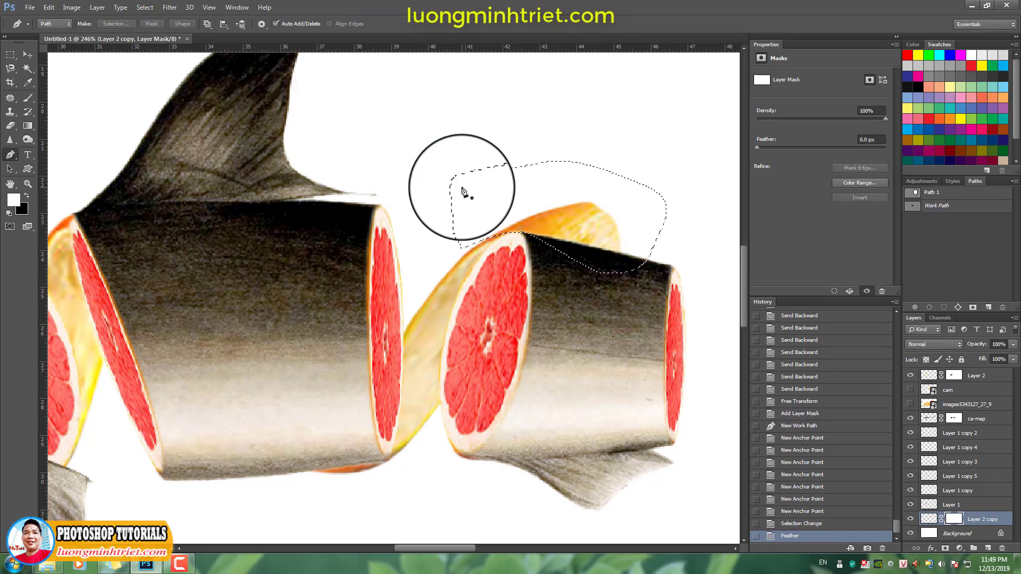
pyautogui.hotkey('ctrl', 'd')
# Paint black on Layer 2 copy's mask to hide the peel remnant beneath the second segment.
pyautogui.scroll(-3, 479, 223)
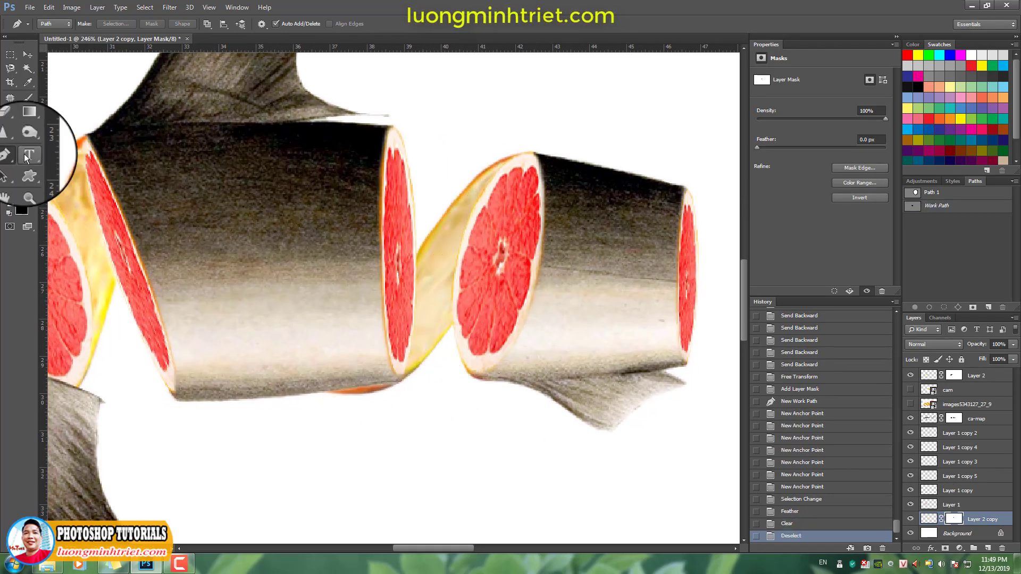
pyautogui.click(27, 99)
pyautogui.press('x')
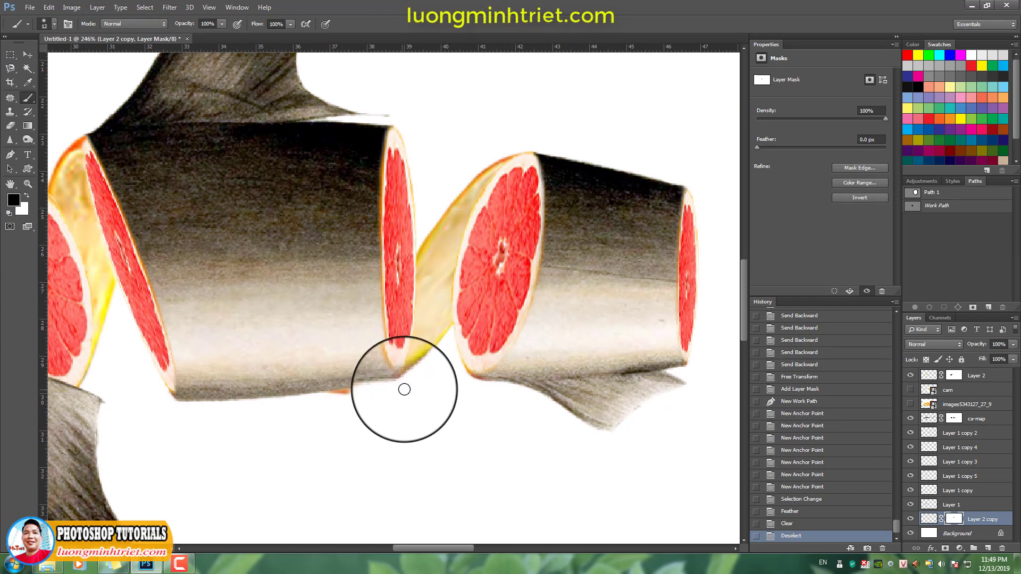
pyautogui.moveTo(352, 389); pyautogui.dragTo(296, 392)
pyautogui.hotkey('ctrl', '0')
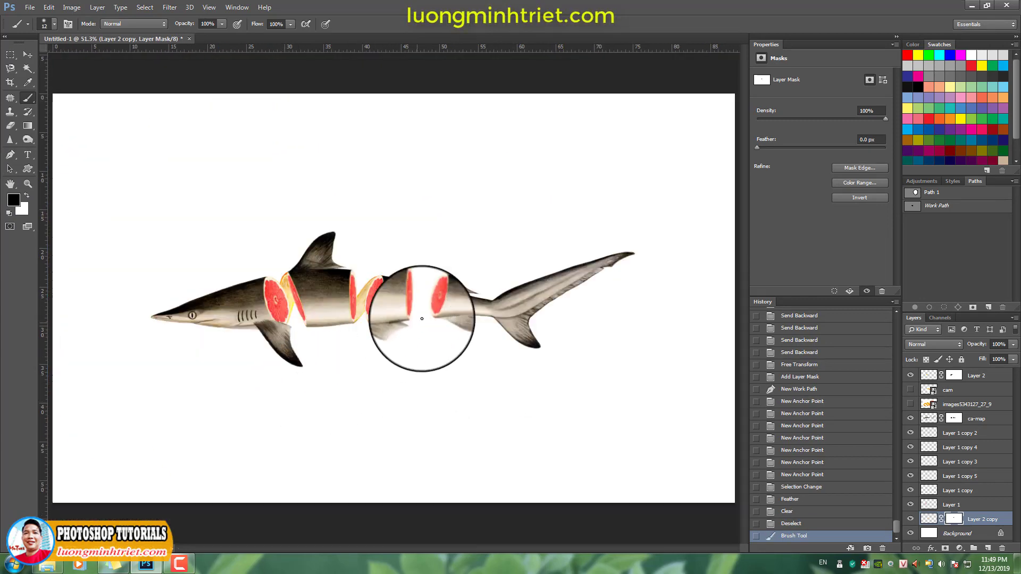
# Duplicate the masked peel into the gap between the third segment and the tail segment.
pyautogui.moveTo(407, 306); pyautogui.dragTo(399, 321)
pyautogui.press('v')
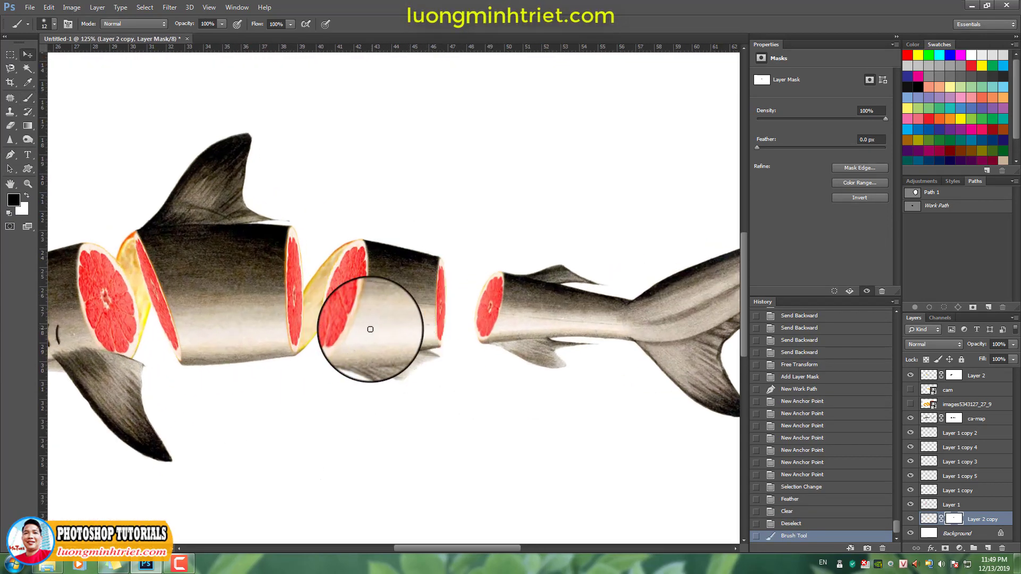
pyautogui.moveTo(312, 333); pyautogui.dragTo(451, 333)
pyautogui.scroll(2, 452, 334)
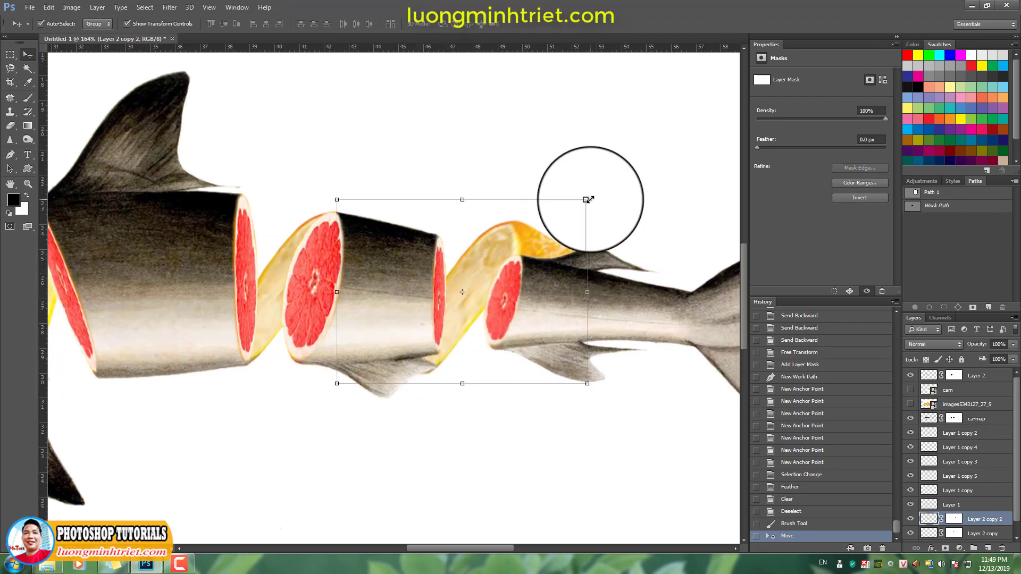
# Scale down the duplicated peel and warp it to bridge the third segment and the tail's cut face.
pyautogui.moveTo(587, 199); pyautogui.dragTo(547, 226)
pyautogui.scroll(2, 446, 309)
pyautogui.moveTo(468, 342); pyautogui.dragTo(453, 342)
pyautogui.rightClick(548, 210)
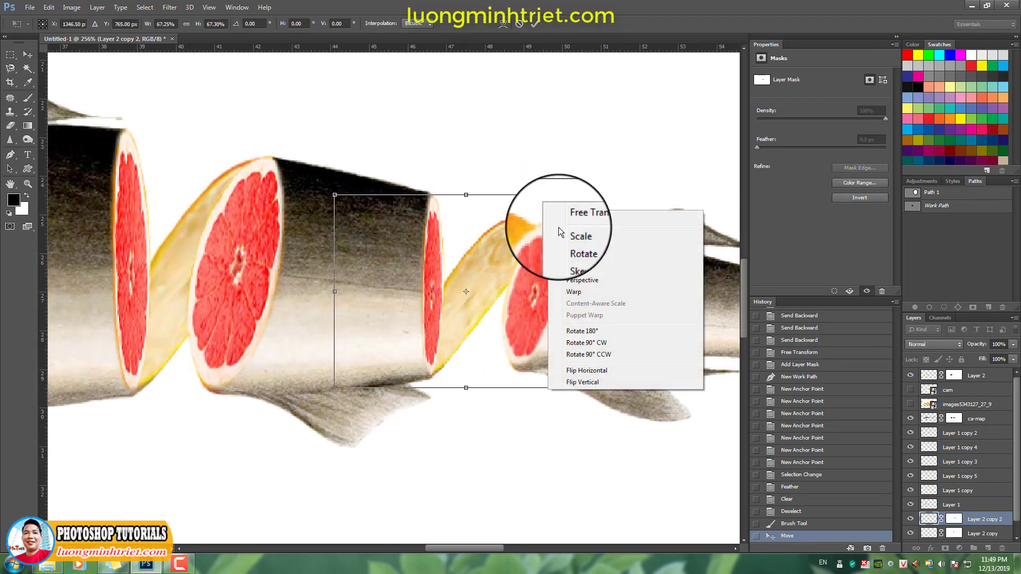
pyautogui.click(576, 293)
pyautogui.moveTo(536, 225); pyautogui.dragTo(563, 228)
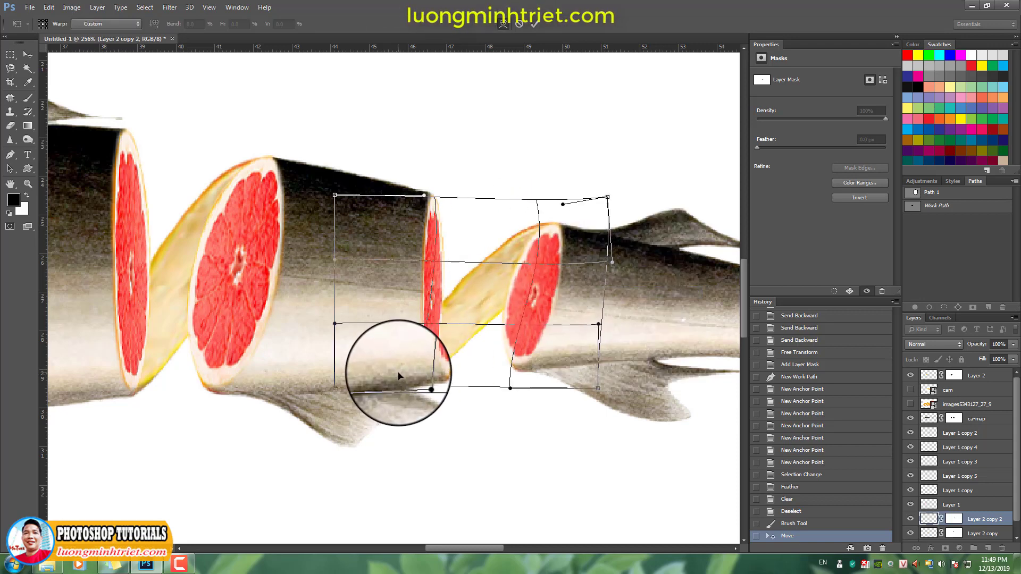
pyautogui.press('Return')
# Erase the stray peel bits above the tail segment and below the third segment.
pyautogui.press('e')
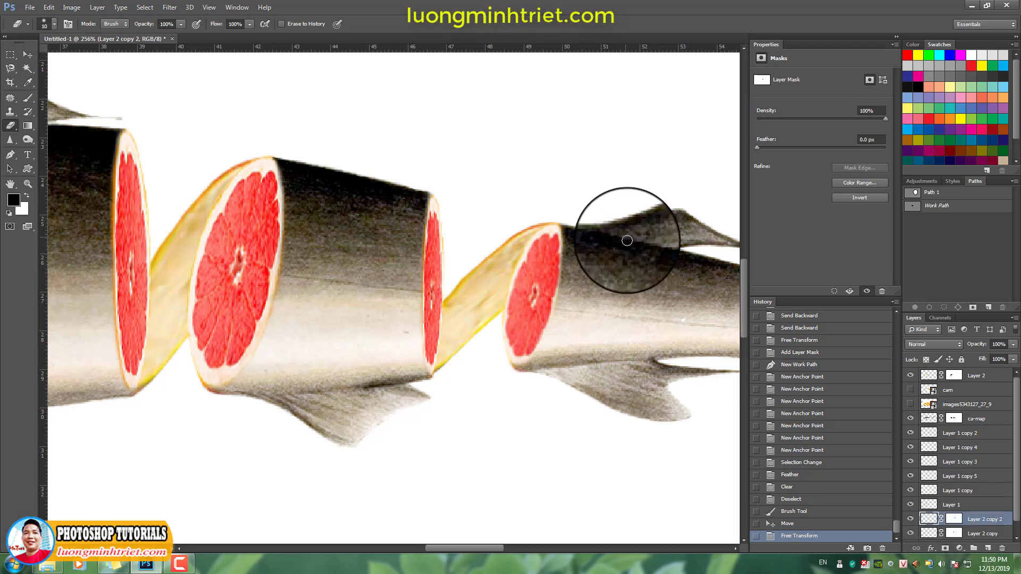
pyautogui.moveTo(558, 216); pyautogui.dragTo(609, 253)
pyautogui.click(422, 384)
pyautogui.hotkey('ctrl', '0')
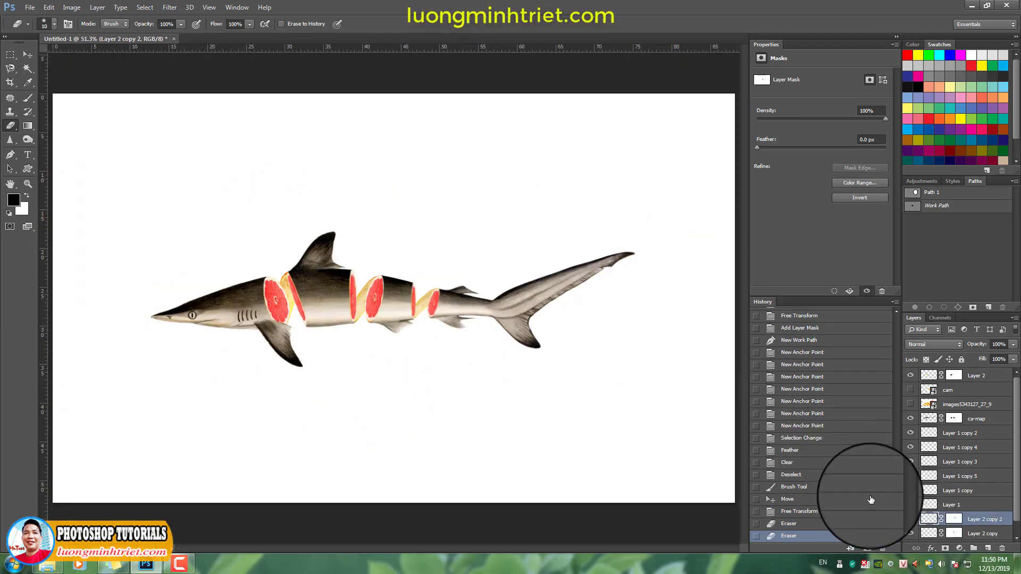
# Adjust the Levels of the Layer 2 copy 2 peel, with input black at 16 and midtones at 0.96.
pyautogui.hotkey('ctrl', 'l')
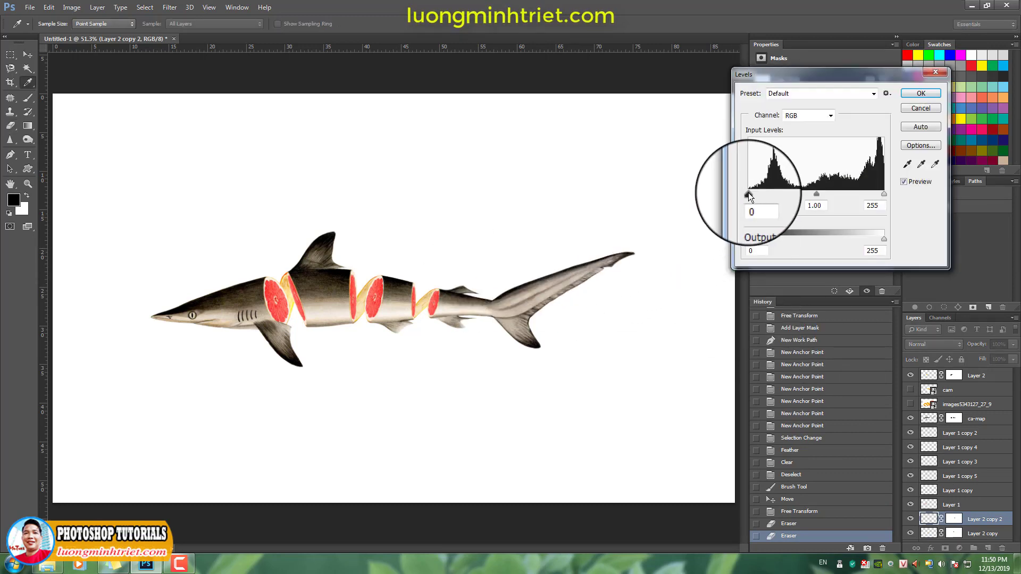
pyautogui.moveTo(748, 194); pyautogui.dragTo(758, 193)
pyautogui.moveTo(884, 194); pyautogui.dragTo(881, 194)
pyautogui.moveTo(819, 194); pyautogui.dragTo(821, 193)
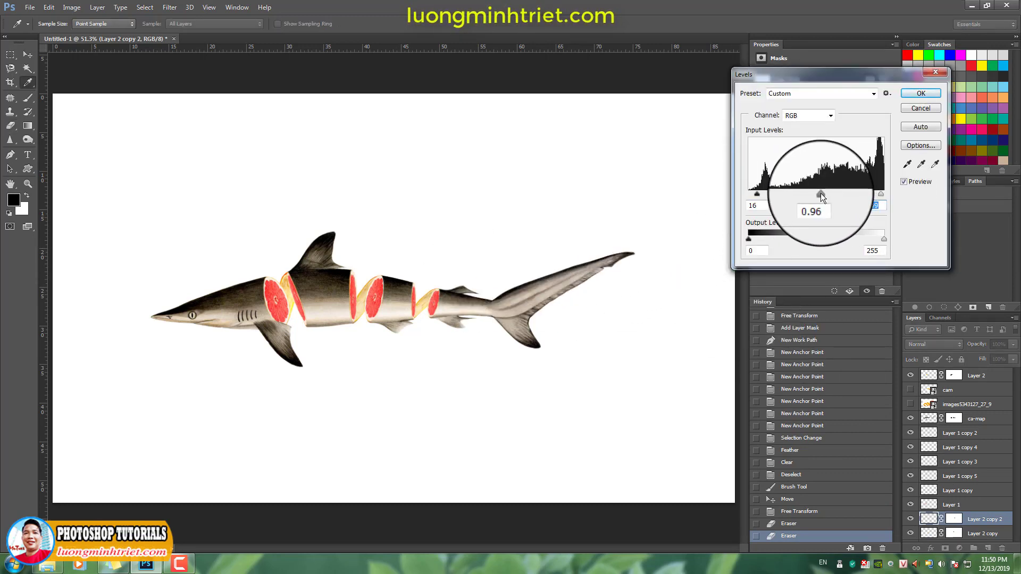
pyautogui.press('Return')
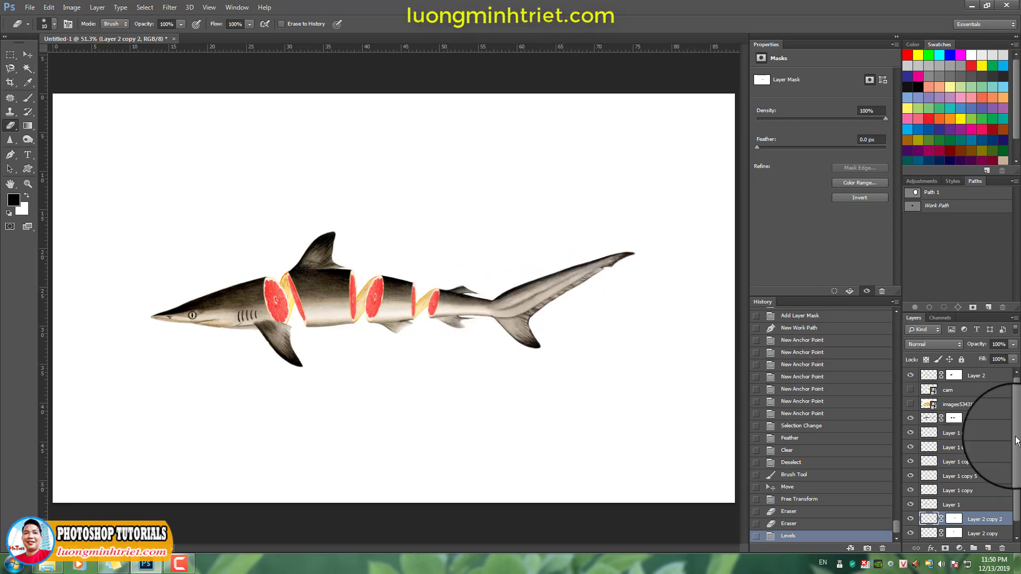
# Add a new layer above the Background and fill it with an orange sampled from the grapefruit peel photo.
pyautogui.scroll(-1, 1017, 441)
pyautogui.click(957, 534)
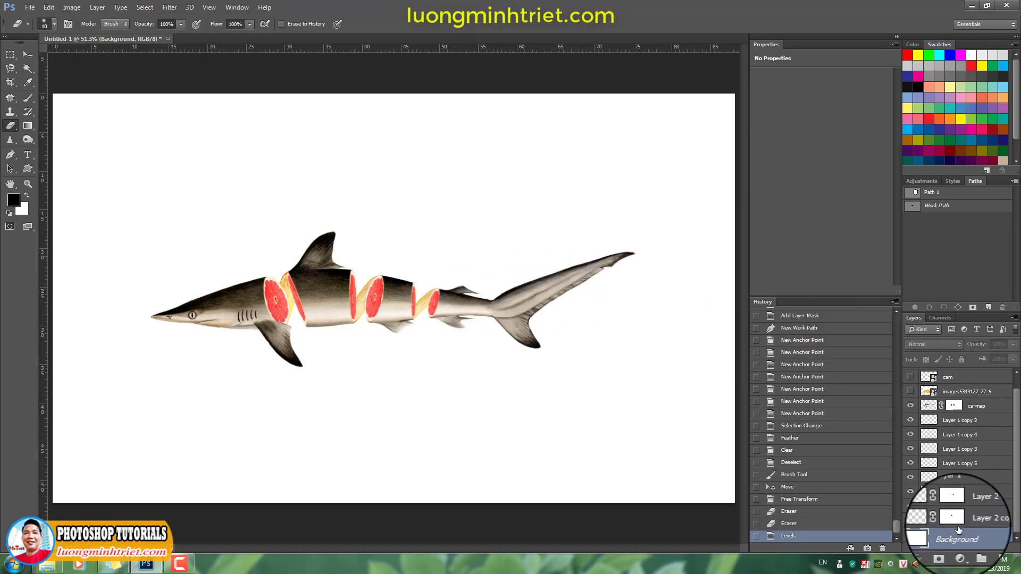
pyautogui.click(988, 550)
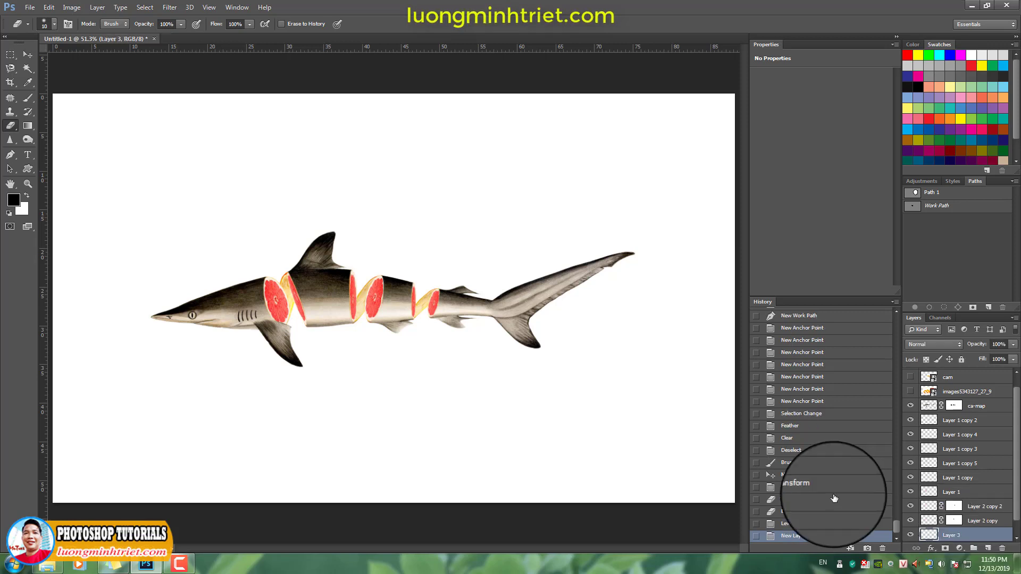
pyautogui.click(910, 392)
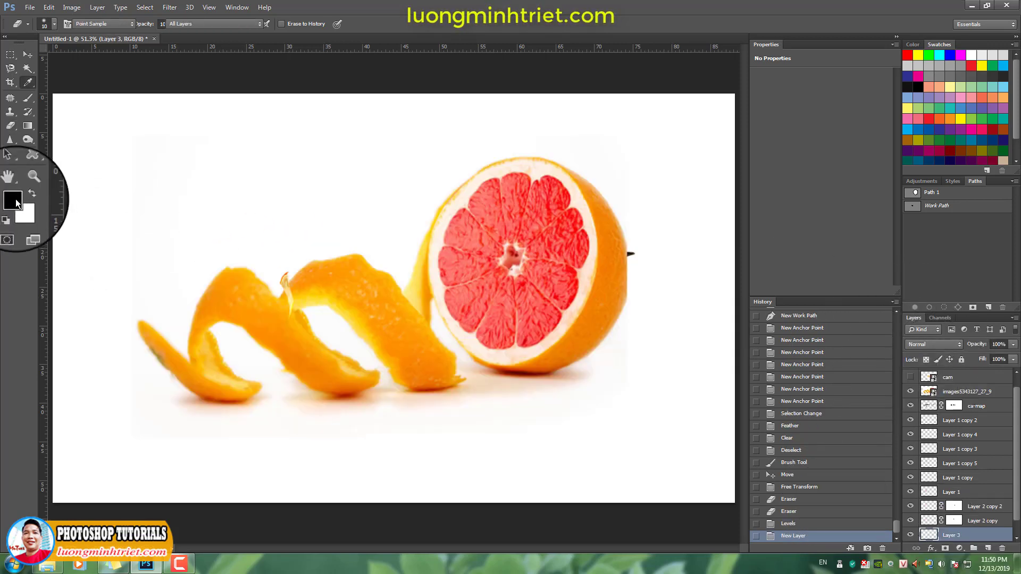
pyautogui.click(14, 199)
pyautogui.click(420, 337)
pyautogui.click(886, 138)
pyautogui.press('e')
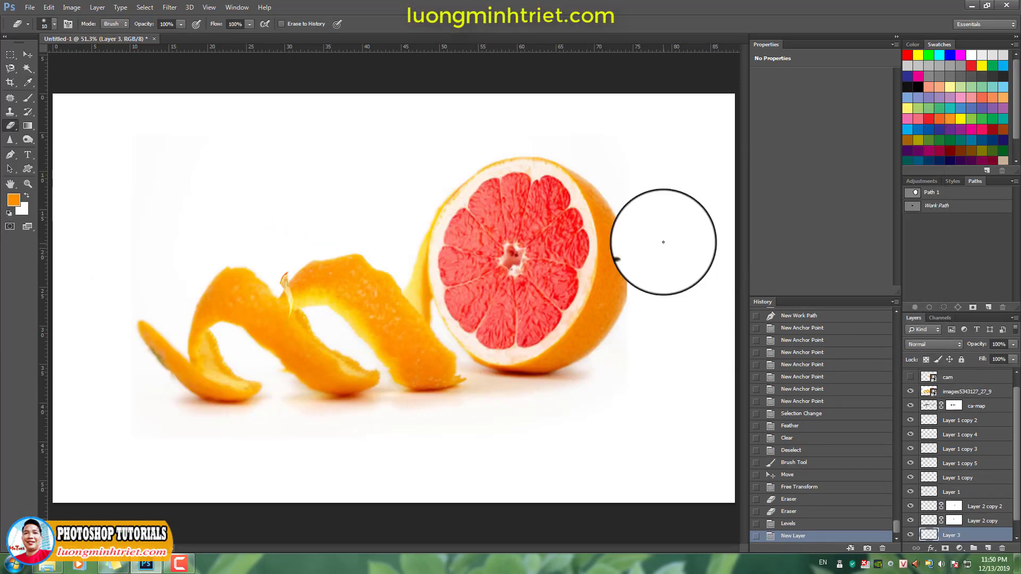
pyautogui.hotkey('alt', 'BackSpace')
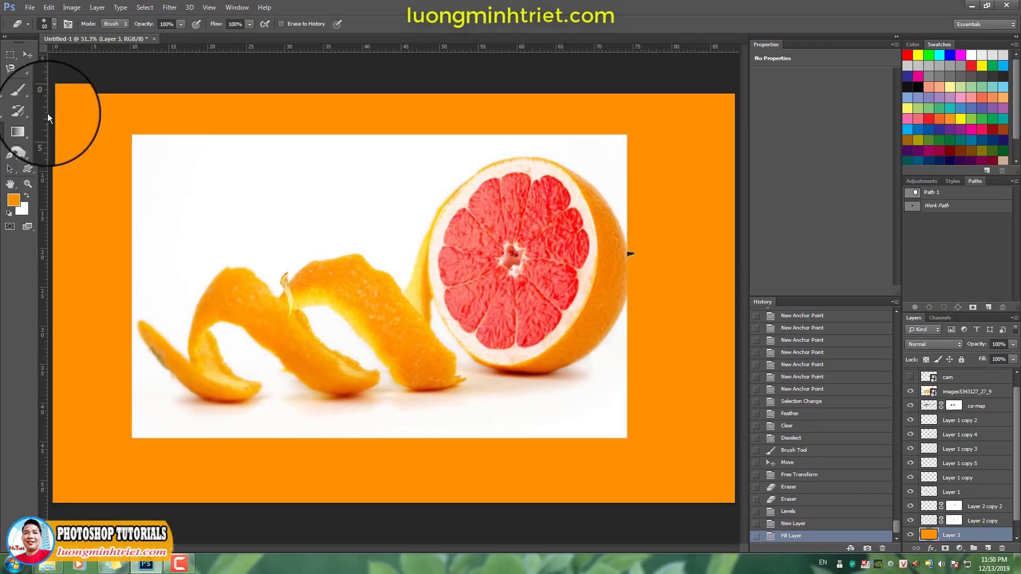
pyautogui.click(910, 391)
pyautogui.scroll(-1, 442, 333)
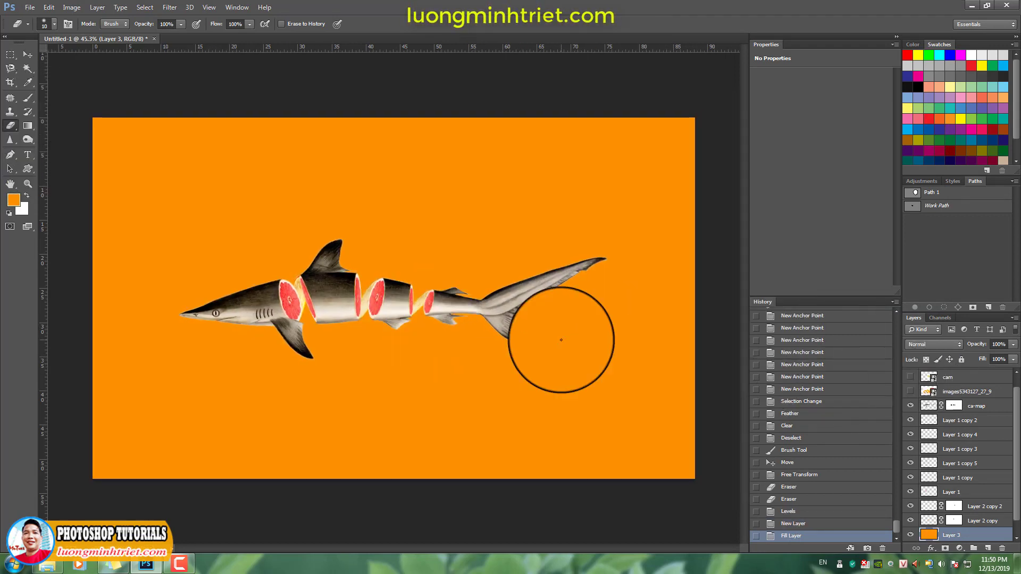
# Adjust the orange layer's Levels, with midtones at 1.18, a lowered output white and a raised output black.
pyautogui.hotkey('ctrl', 'l')
pyautogui.moveTo(819, 192)
pyautogui.mouseDown()
pyautogui.moveTo(791, 193)
pyautogui.moveTo(809, 194)
pyautogui.mouseUp()
pyautogui.click(882, 239)
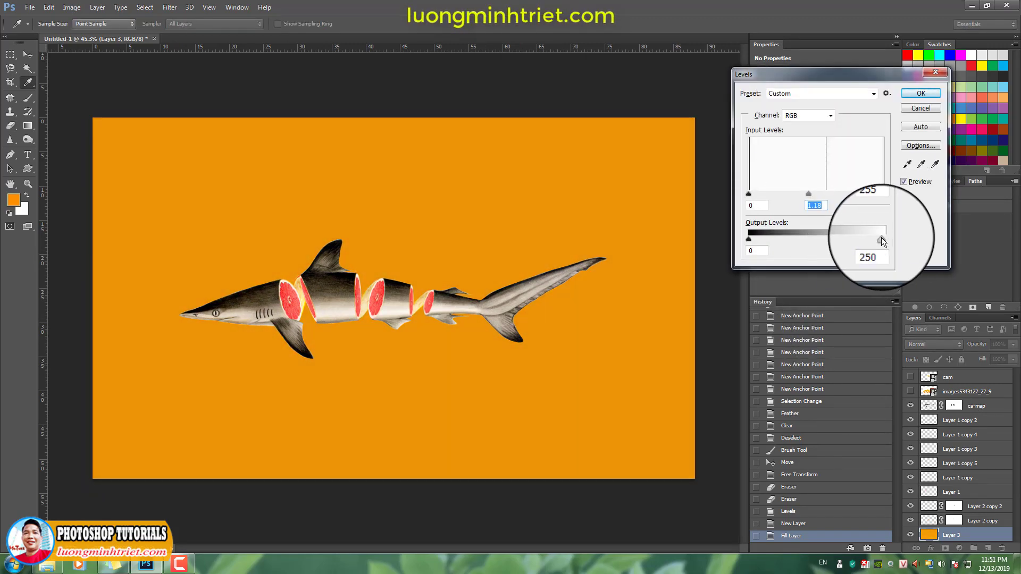
pyautogui.moveTo(750, 240)
pyautogui.mouseDown()
pyautogui.moveTo(784, 240)
pyautogui.moveTo(760, 237)
pyautogui.mouseUp()
pyautogui.press('Return')
# Adjust the orange layer's Hue/Saturation to a softer, lighter orange.
pyautogui.hotkey('ctrl', 'u')
pyautogui.moveTo(758, 154); pyautogui.dragTo(771, 154)
pyautogui.moveTo(774, 204)
pyautogui.mouseDown()
pyautogui.moveTo(800, 205)
pyautogui.moveTo(785, 203)
pyautogui.mouseUp()
pyautogui.press('Return')
pyautogui.press('e')
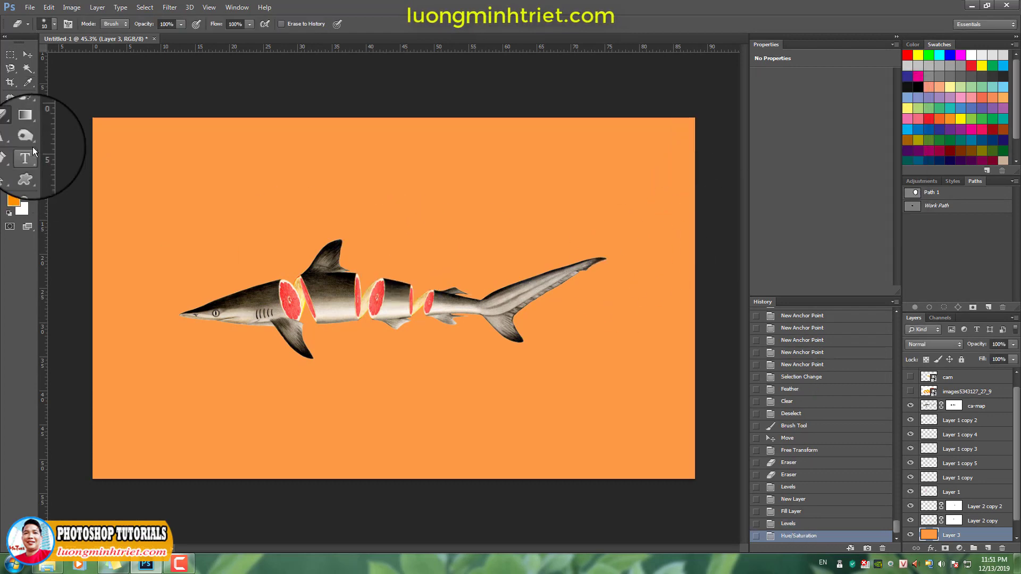
# Add a new layer above the orange fill and draw a white-to-transparent radial gradient at the shark's middle.
pyautogui.click(28, 125)
pyautogui.click(58, 23)
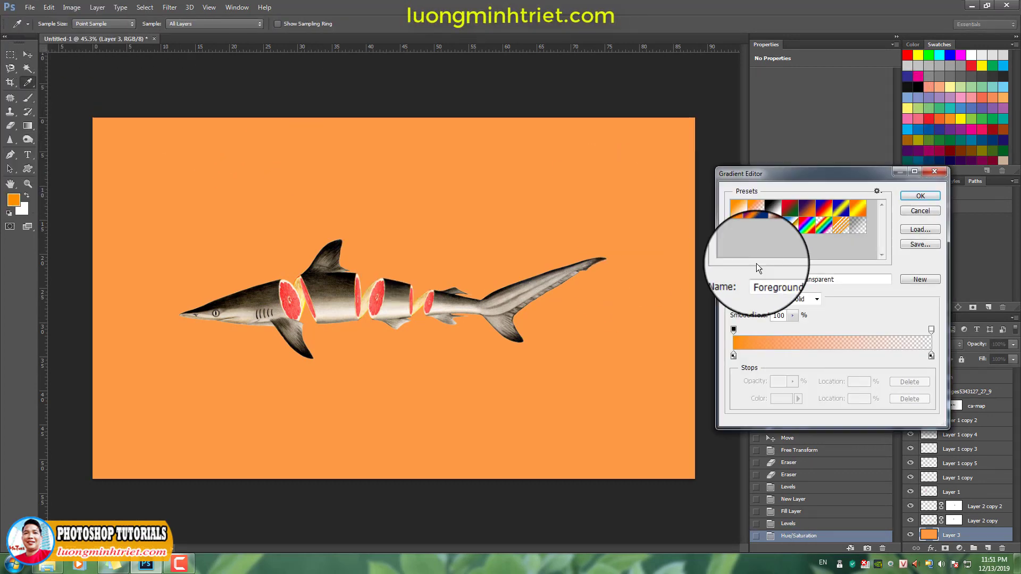
pyautogui.click(920, 196)
pyautogui.click(27, 196)
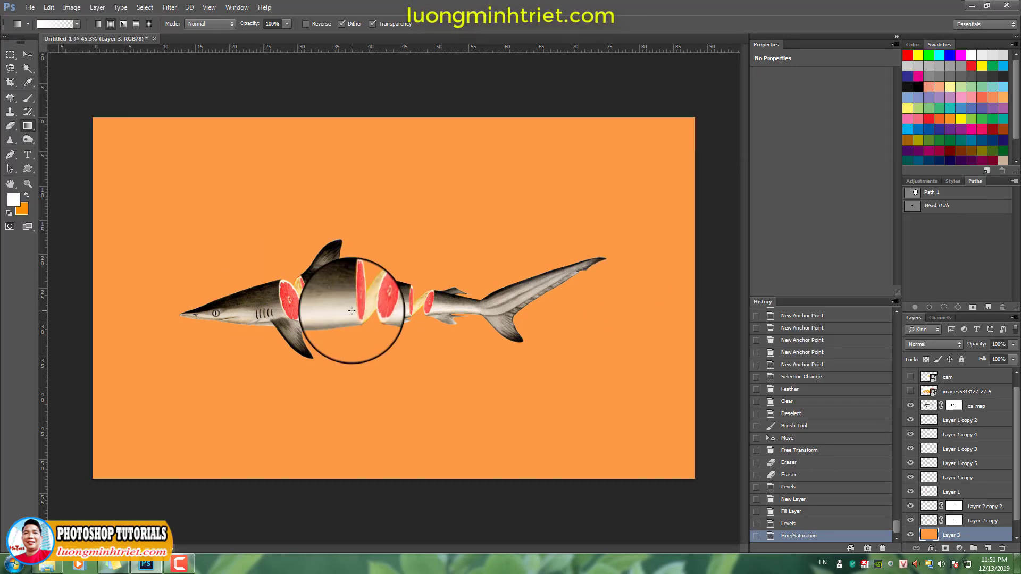
pyautogui.click(988, 548)
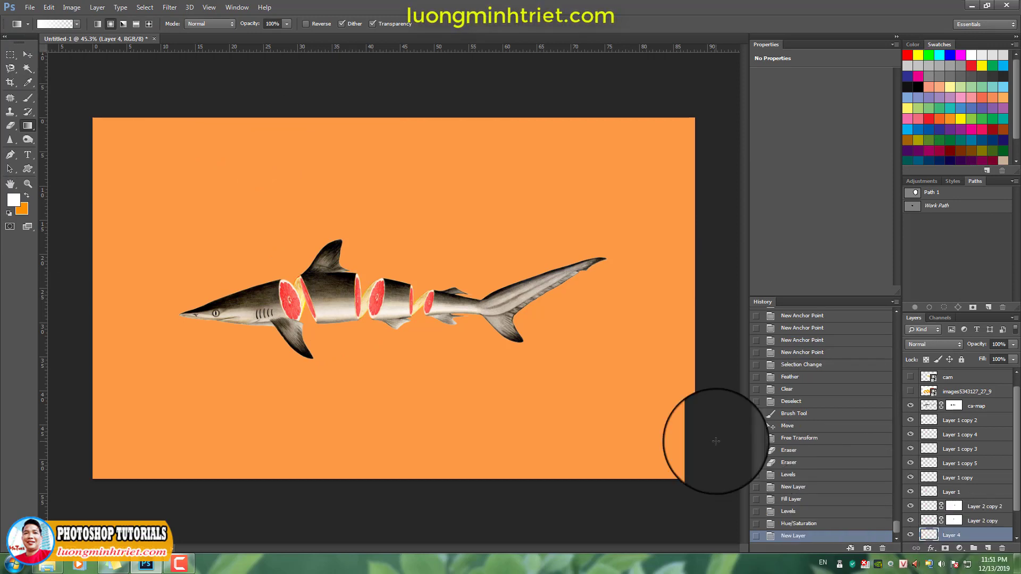
pyautogui.scroll(-2, 968, 478)
pyautogui.moveTo(379, 320); pyautogui.dragTo(379, 415)
# Enlarge the white glow to about 390% width and 250% height, spreading it across the canvas behind the shark.
pyautogui.hotkey('ctrl', '-')
pyautogui.hotkey('ctrl', 't')
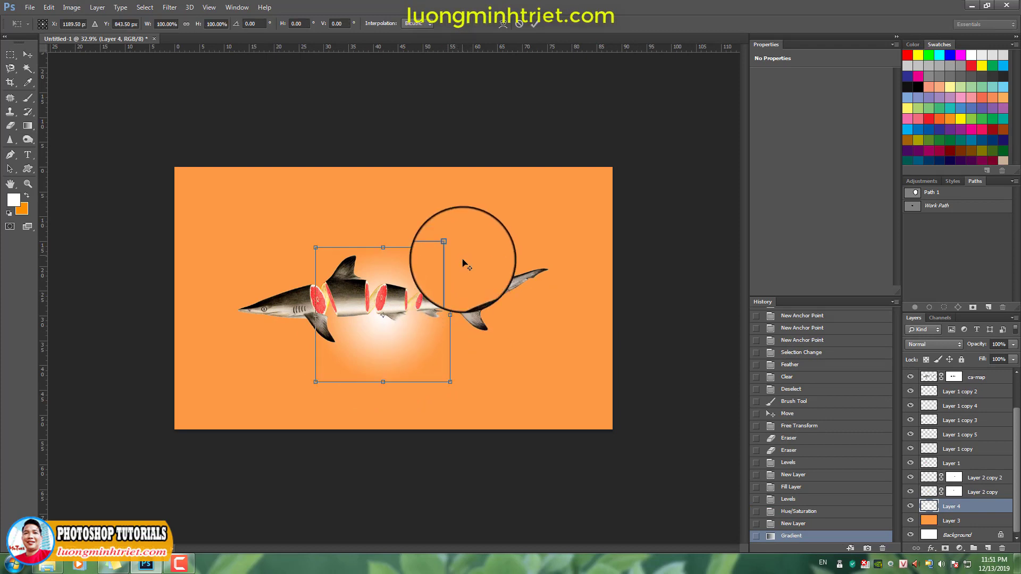
pyautogui.moveTo(465, 267); pyautogui.dragTo(641, 170)
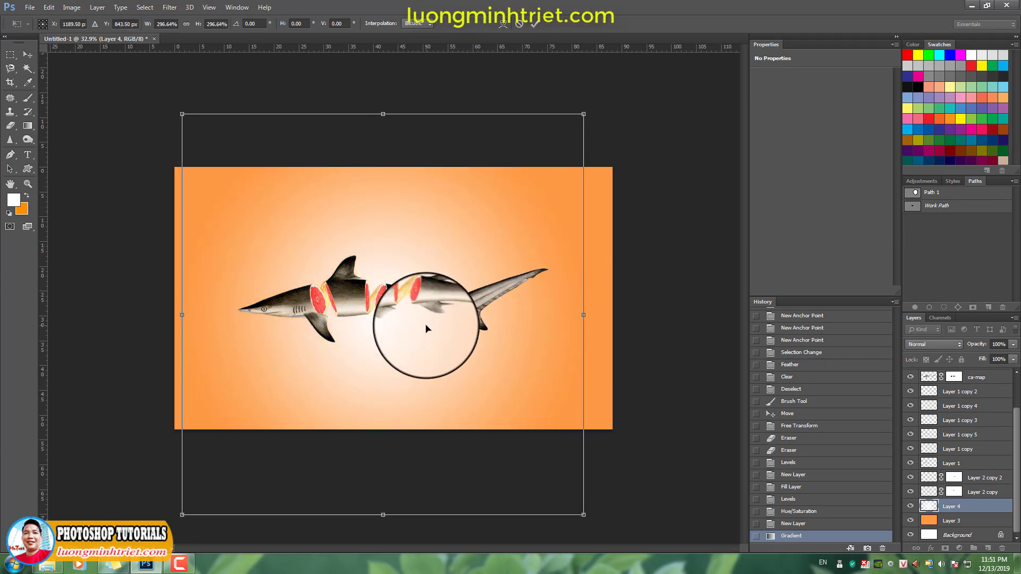
pyautogui.moveTo(589, 315); pyautogui.dragTo(646, 315)
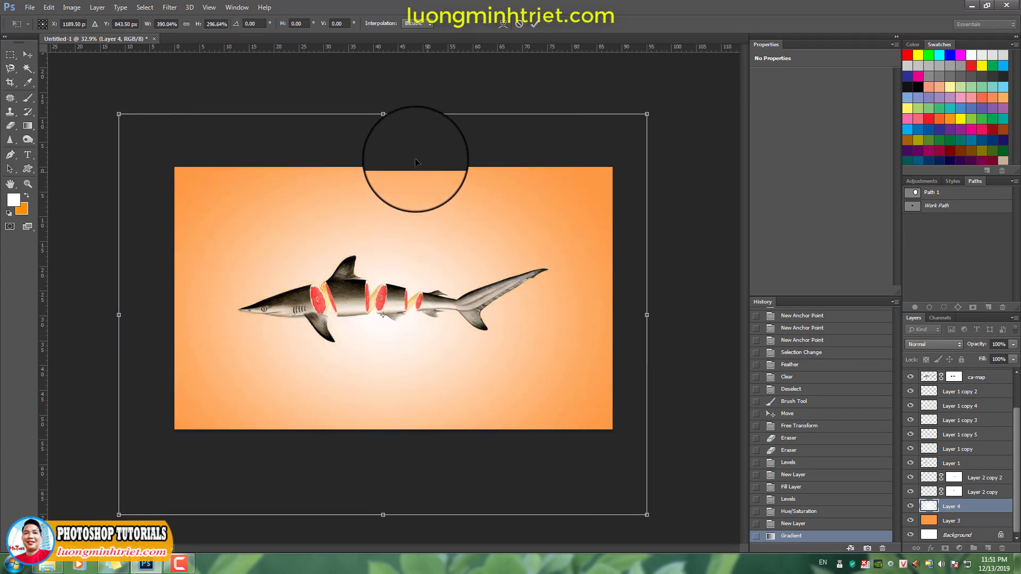
pyautogui.moveTo(383, 114); pyautogui.dragTo(383, 146)
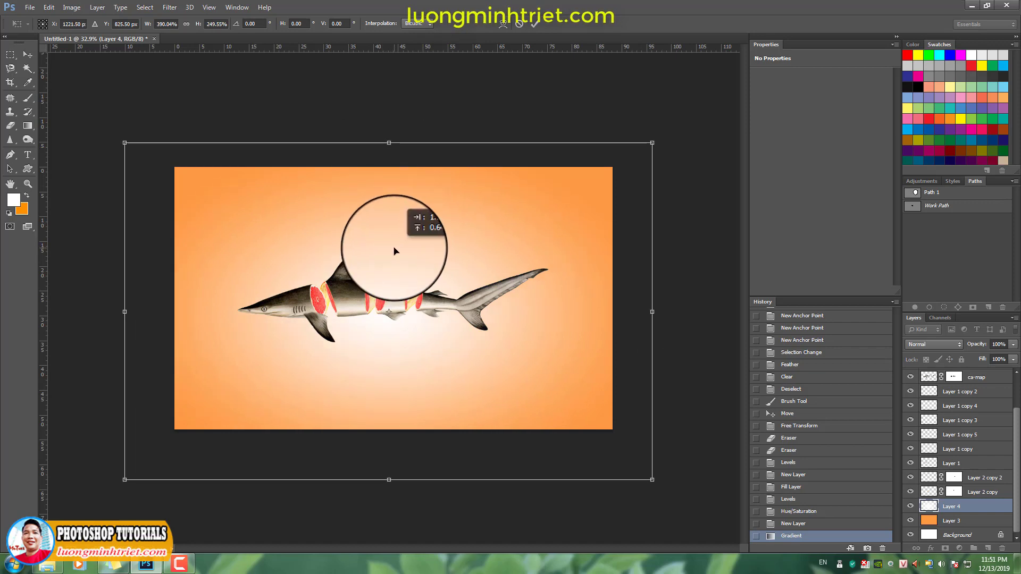
pyautogui.press('Return')
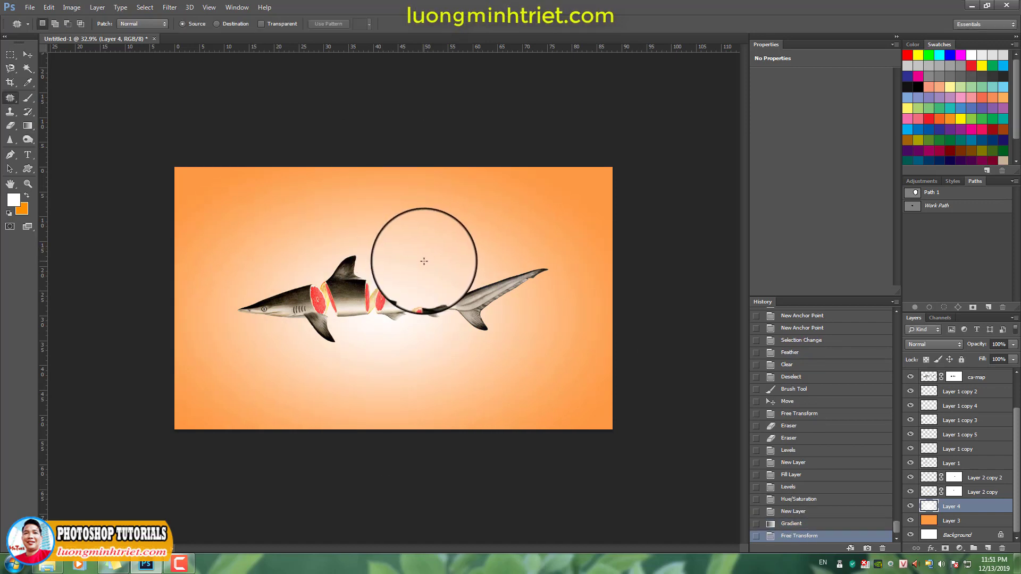
pyautogui.keyDown('ctrl'); pyautogui.click(372, 278); pyautogui.keyUp('ctrl')
pyautogui.keyDown('ctrl'); pyautogui.click(394, 313); pyautogui.keyUp('ctrl')
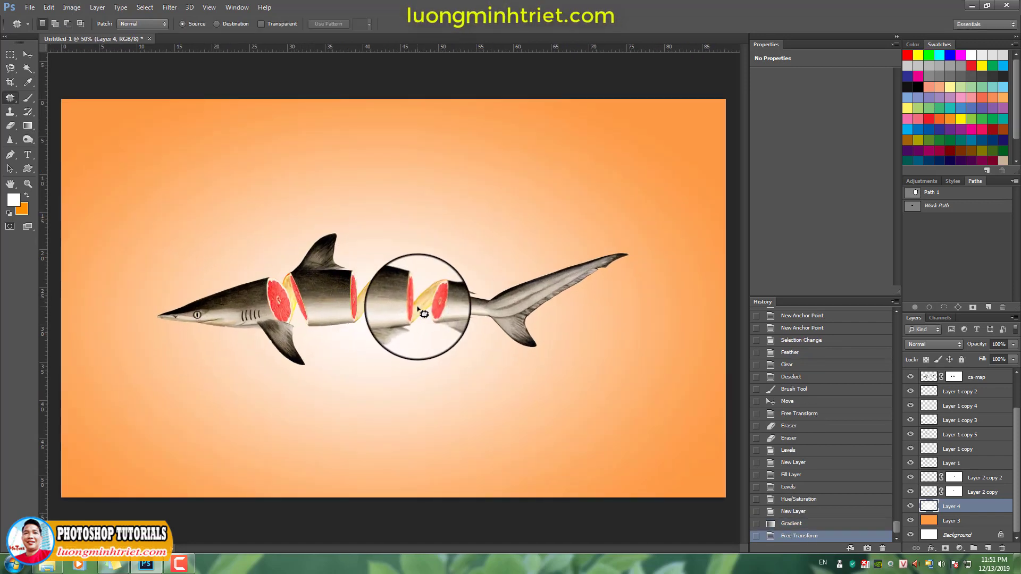
pyautogui.hotkey('ctrl', '0')
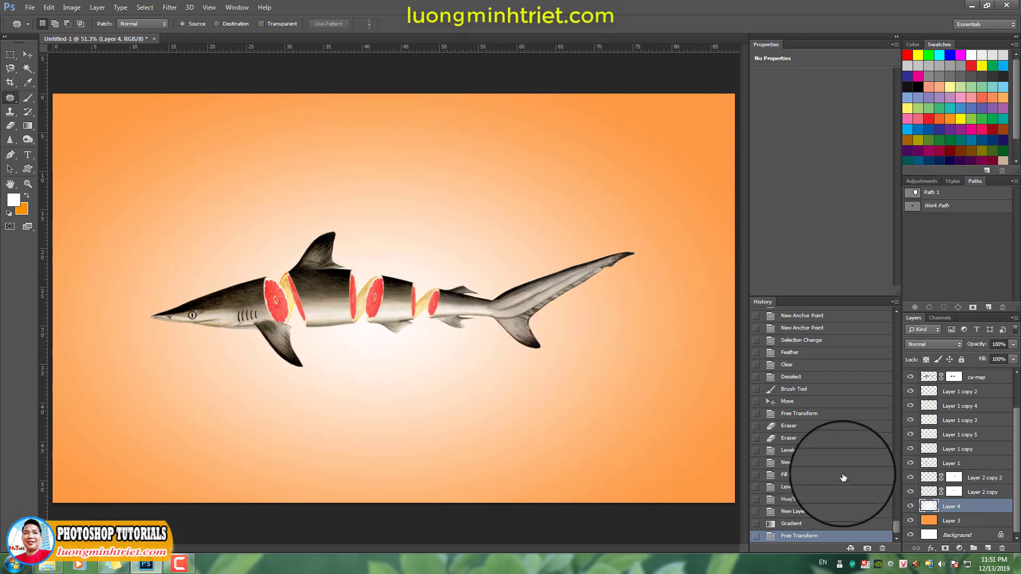
# Add a new layer above the glow and paint one soft black brush dab below the shark's belly.
pyautogui.click(988, 549)
pyautogui.press('d')
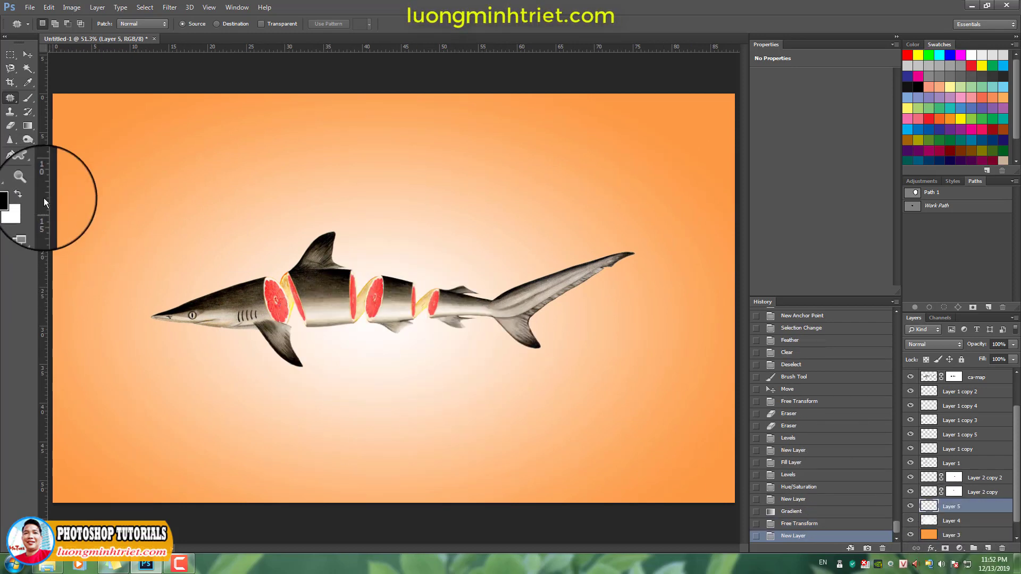
pyautogui.click(27, 99)
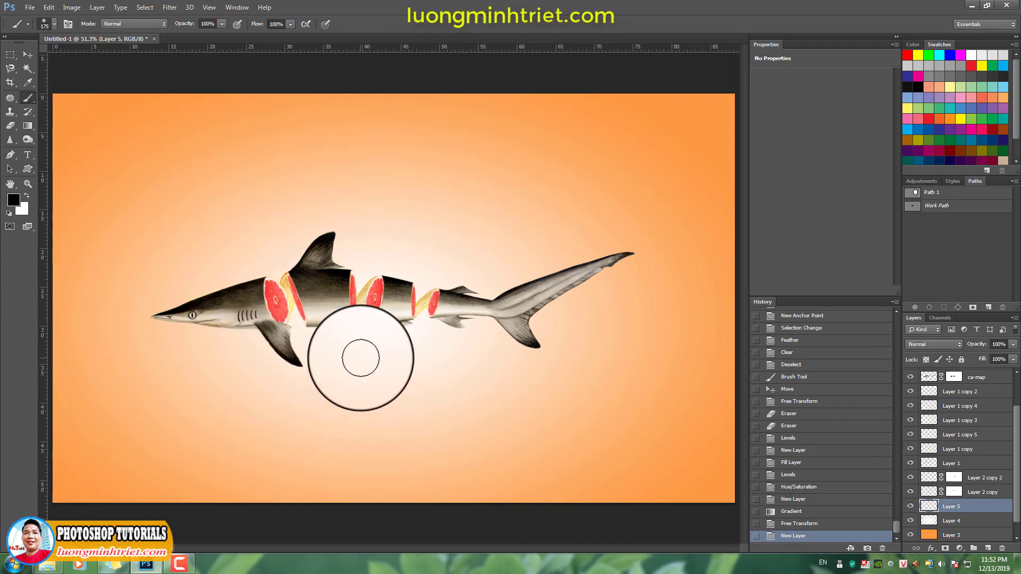
pyautogui.click(341, 356)
# Stretch the black dab into a flat shadow under the shark, about 1036% wide and 89% high.
pyautogui.hotkey('ctrl', 't')
pyautogui.moveTo(369, 359); pyautogui.dragTo(628, 359)
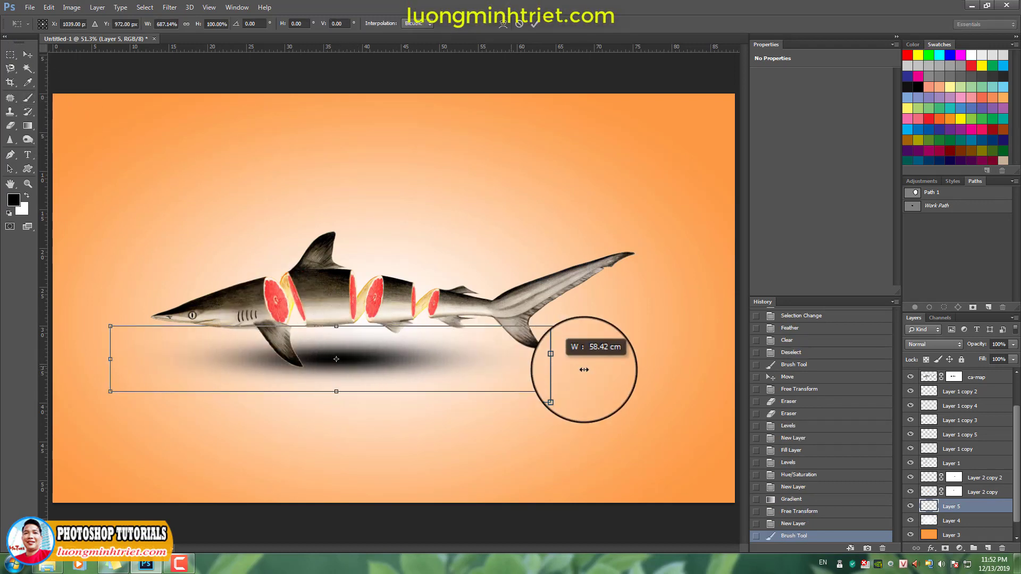
pyautogui.moveTo(336, 326)
pyautogui.mouseDown()
pyautogui.moveTo(337, 342)
pyautogui.moveTo(337, 330)
pyautogui.mouseUp()
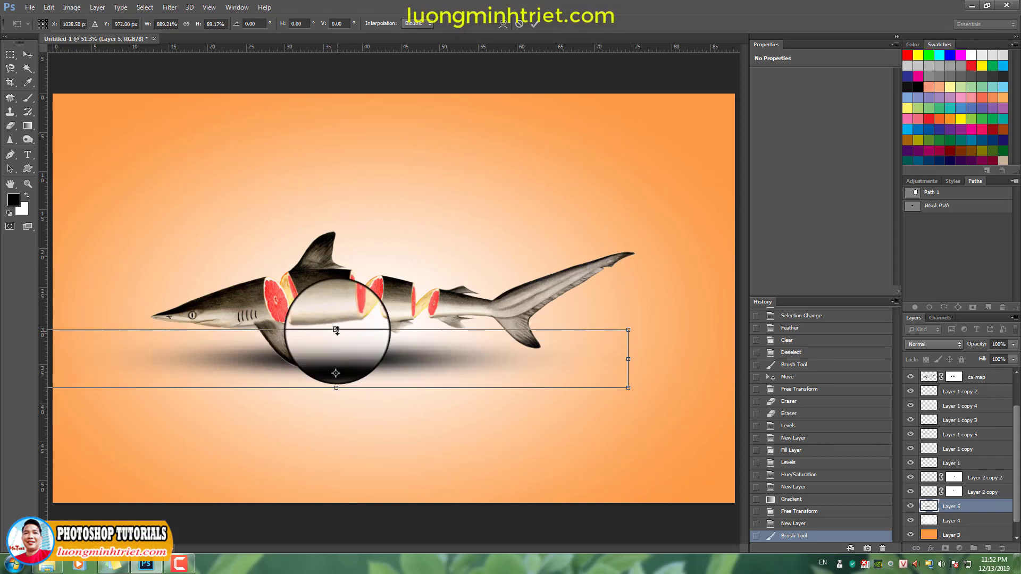
pyautogui.scroll(-1, 376, 357)
pyautogui.moveTo(376, 357); pyautogui.dragTo(368, 368)
pyautogui.moveTo(597, 367); pyautogui.dragTo(668, 367)
pyautogui.moveTo(523, 367); pyautogui.dragTo(486, 369)
pyautogui.moveTo(631, 363)
pyautogui.mouseDown()
pyautogui.moveTo(672, 359)
pyautogui.moveTo(636, 363)
pyautogui.mouseUp()
pyautogui.moveTo(467, 365); pyautogui.dragTo(446, 364)
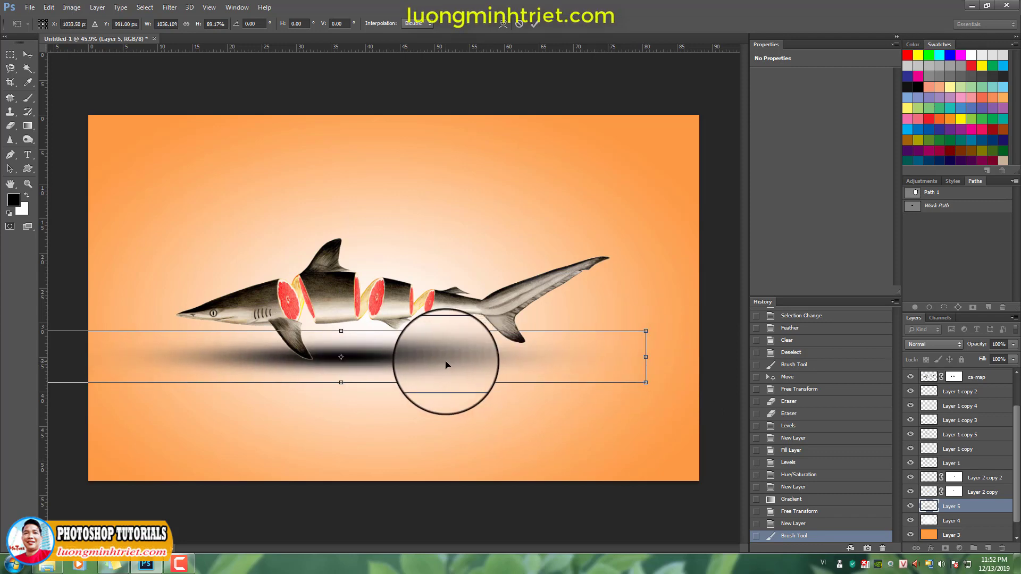
pyautogui.press('Return')
# Apply a 22.3-pixel Gaussian Blur to the shadow and lower its layer opacity to 49%.
pyautogui.click(170, 8)
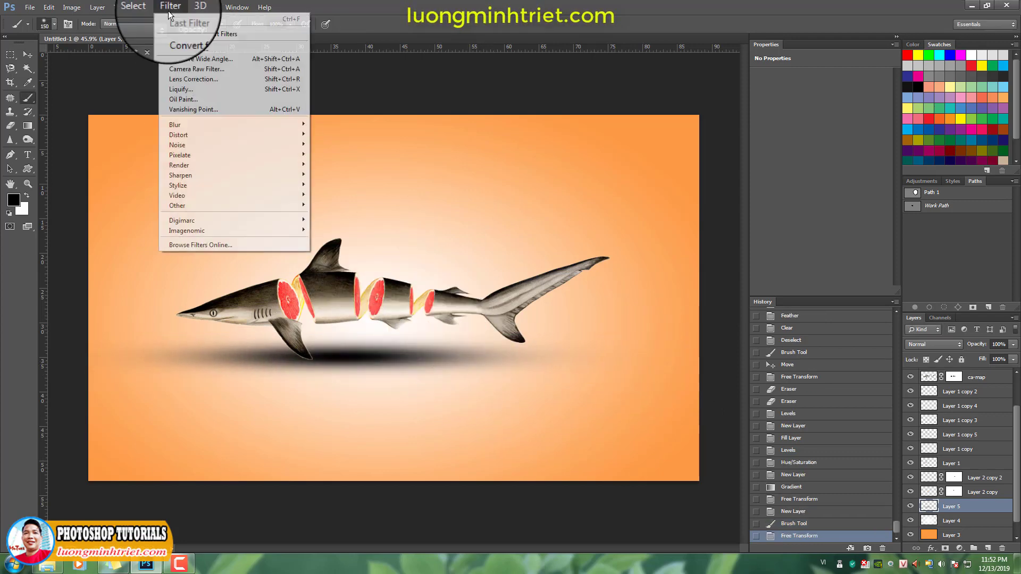
pyautogui.moveTo(209, 127)
pyautogui.click(335, 203)
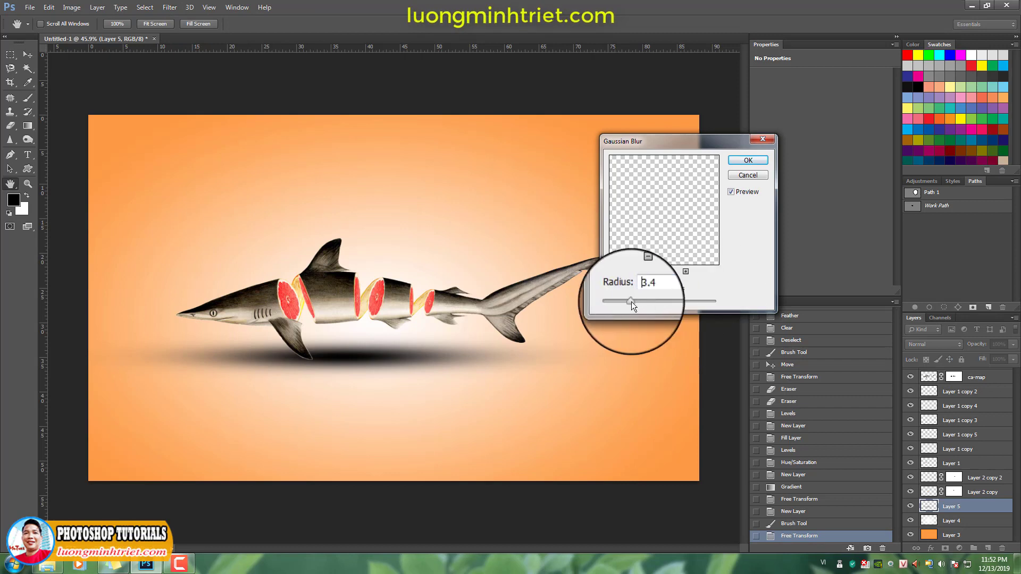
pyautogui.moveTo(631, 302); pyautogui.dragTo(659, 301)
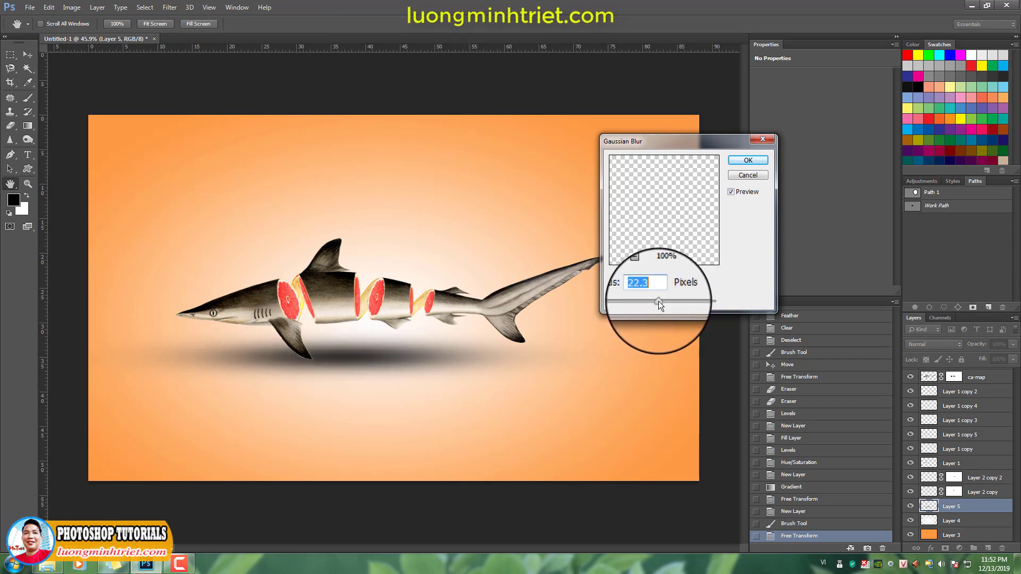
pyautogui.click(748, 160)
pyautogui.moveTo(1011, 360); pyautogui.dragTo(985, 359)
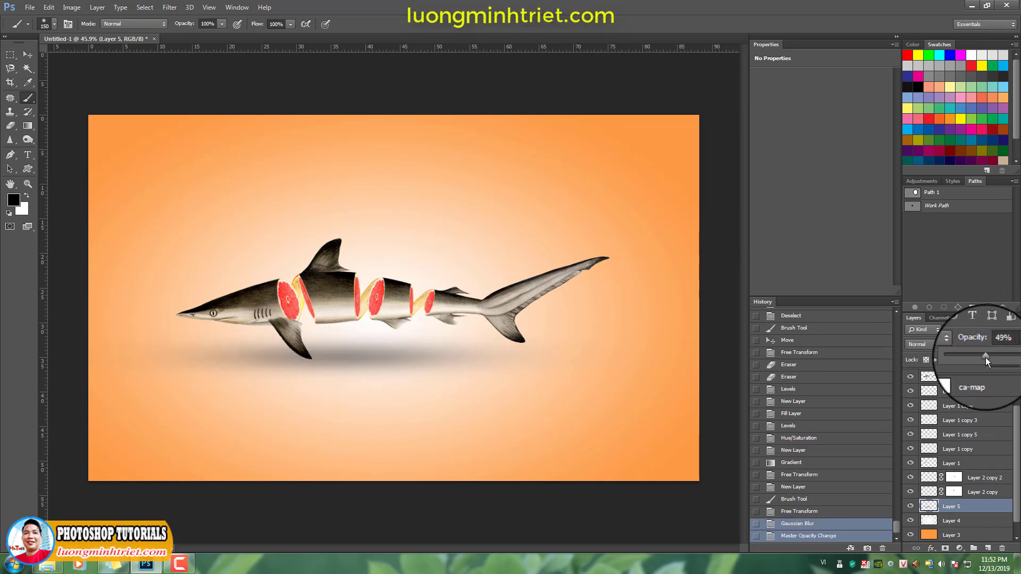
pyautogui.click(28, 54)
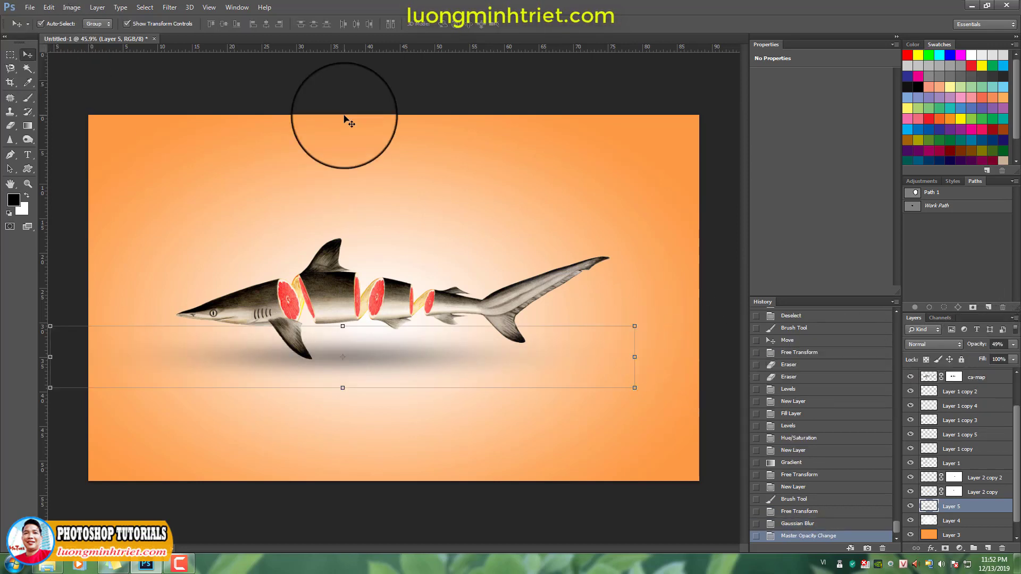
pyautogui.press('j')
pyautogui.scroll(1, 354, 124)
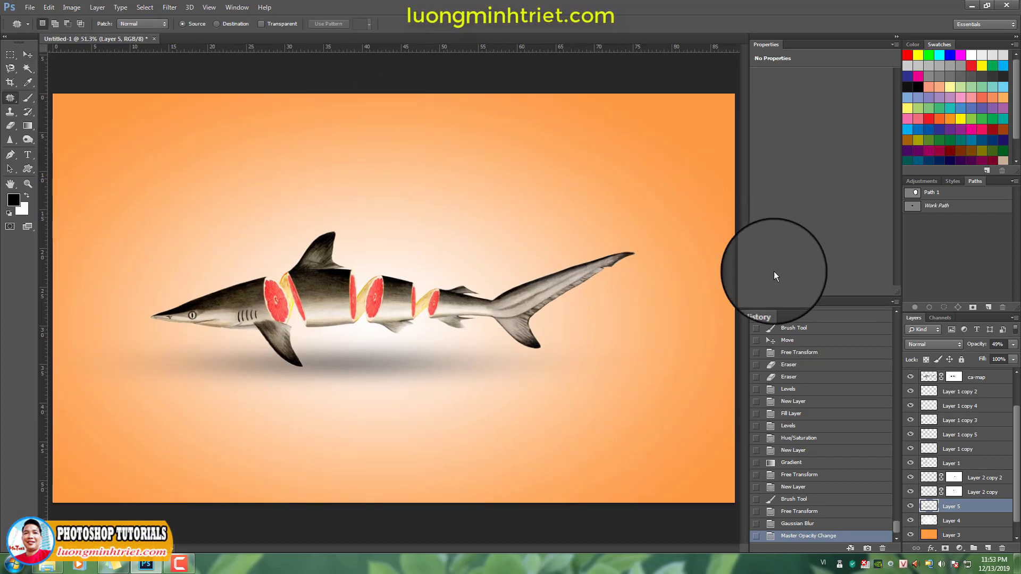
# Add a Hue/Saturation adjustment layer above Layer 3 with hue +9 and saturation +31, and view the composite without panels.
pyautogui.click(954, 535)
pyautogui.click(960, 547)
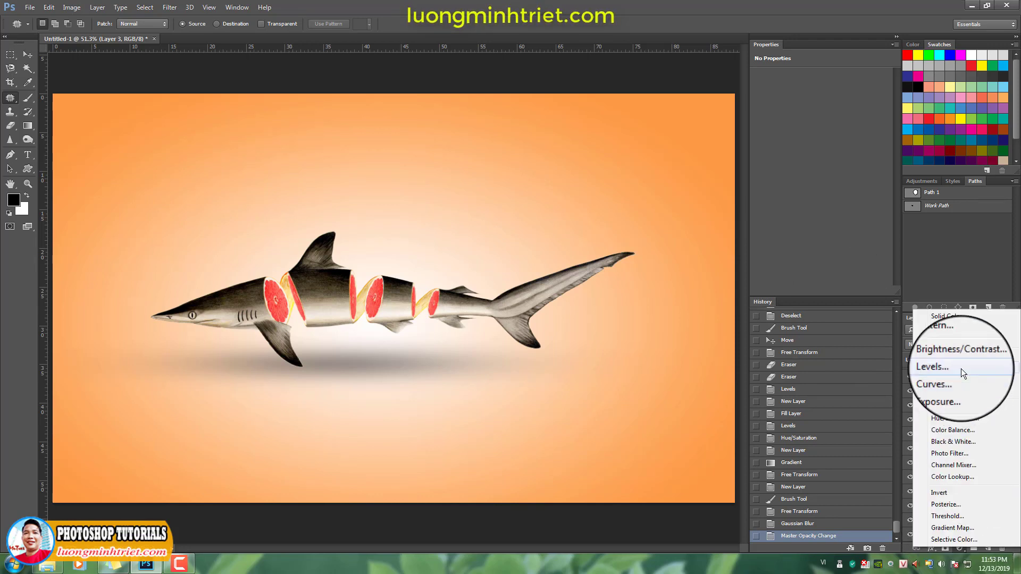
pyautogui.click(951, 418)
pyautogui.moveTo(820, 117); pyautogui.dragTo(904, 121)
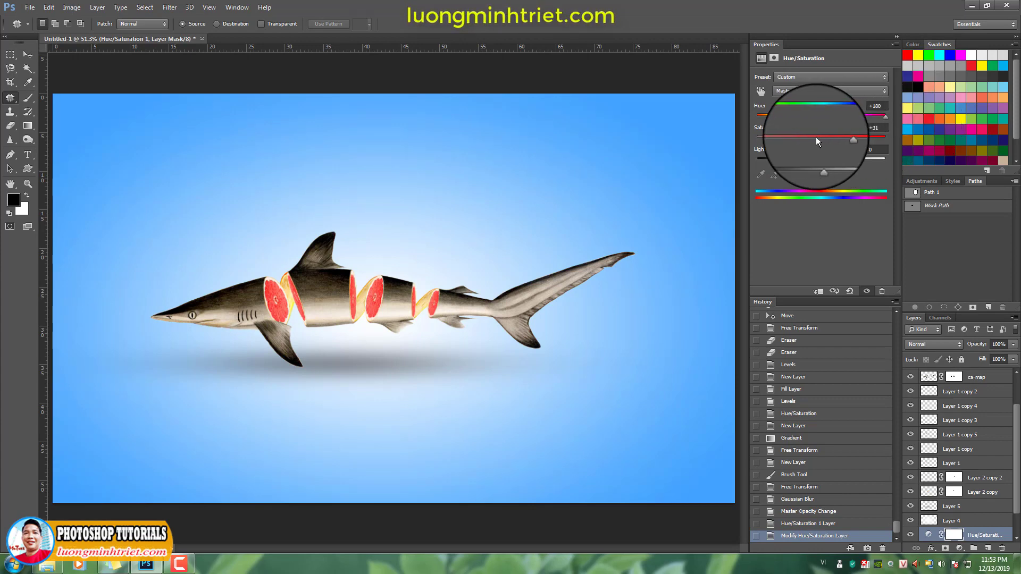
pyautogui.moveTo(868, 116); pyautogui.dragTo(828, 116)
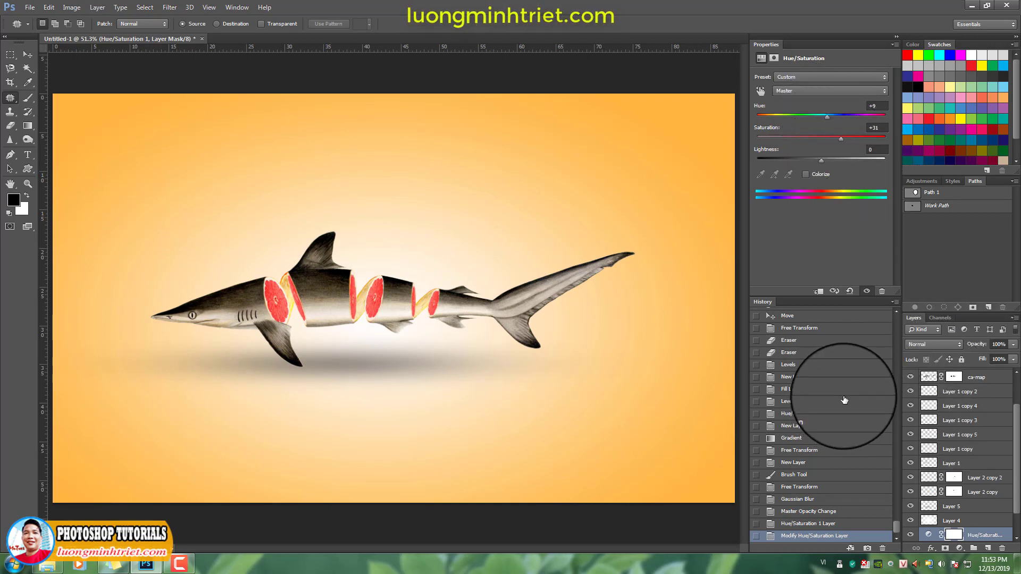
pyautogui.press('Tab')
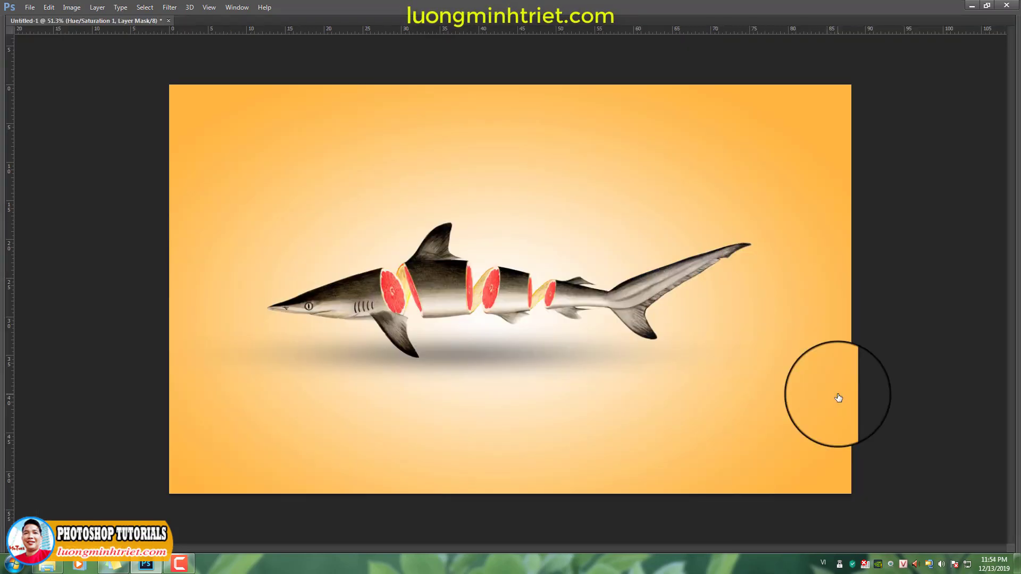